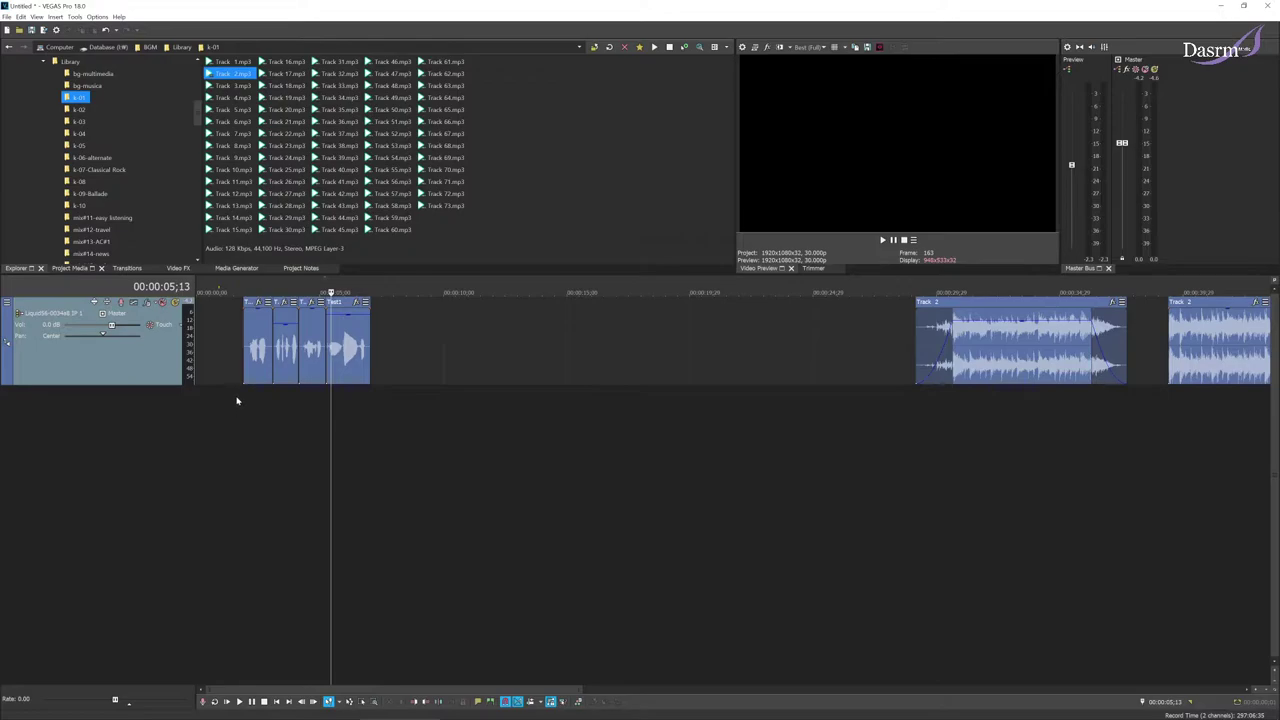
# Zoom in on the timeline and examine the four voice clips on the audio track one by one
pyautogui.click(246, 396)
pyautogui.scroll(4, 240, 396)
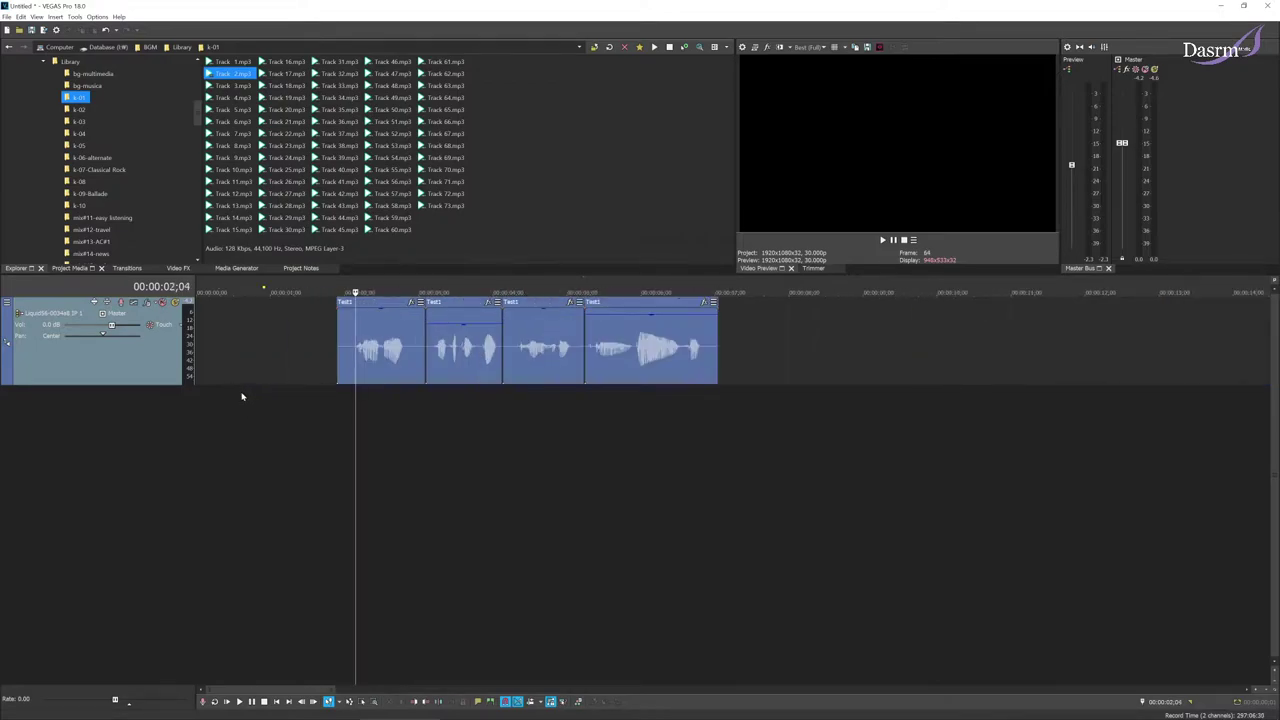
pyautogui.click(374, 356)
pyautogui.click(452, 353)
pyautogui.click(540, 350)
pyautogui.click(630, 351)
pyautogui.click(400, 348)
pyautogui.click(465, 350)
pyautogui.click(540, 350)
pyautogui.click(627, 350)
pyautogui.click(397, 350)
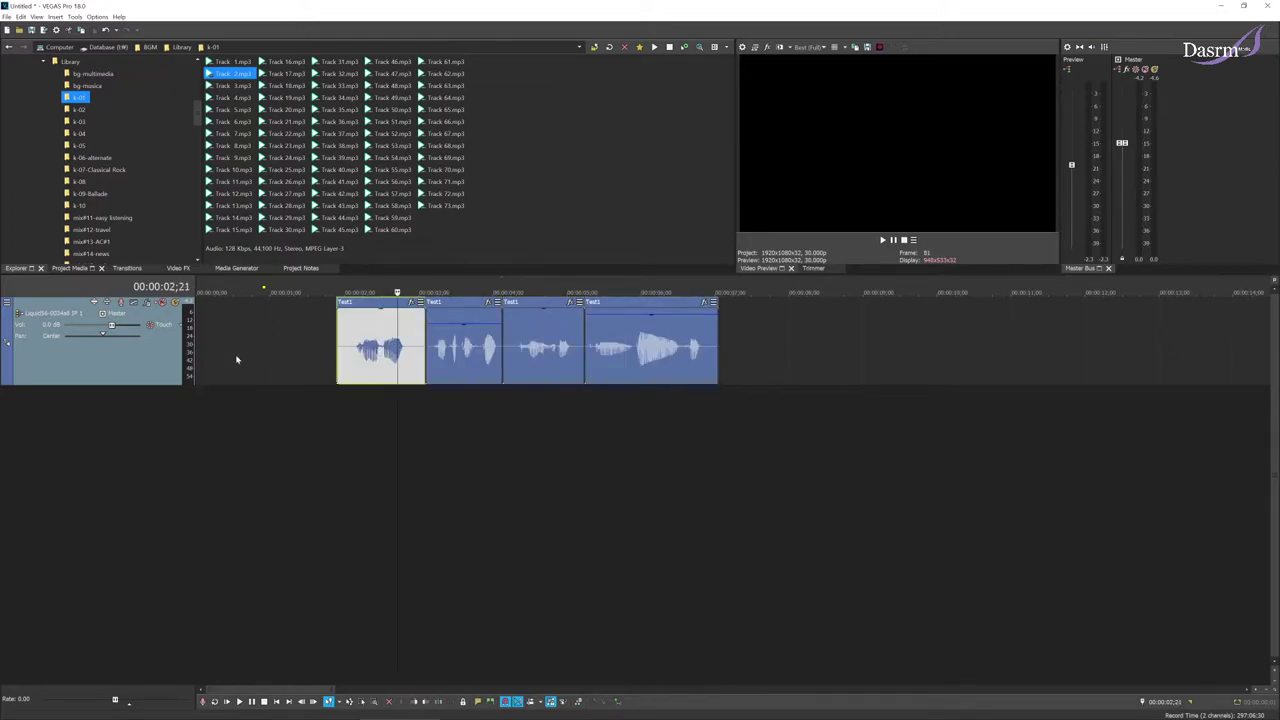
# Remove Reverb and Simple Delay from the audio track's effects chain and close the track effects window
pyautogui.click(147, 303)
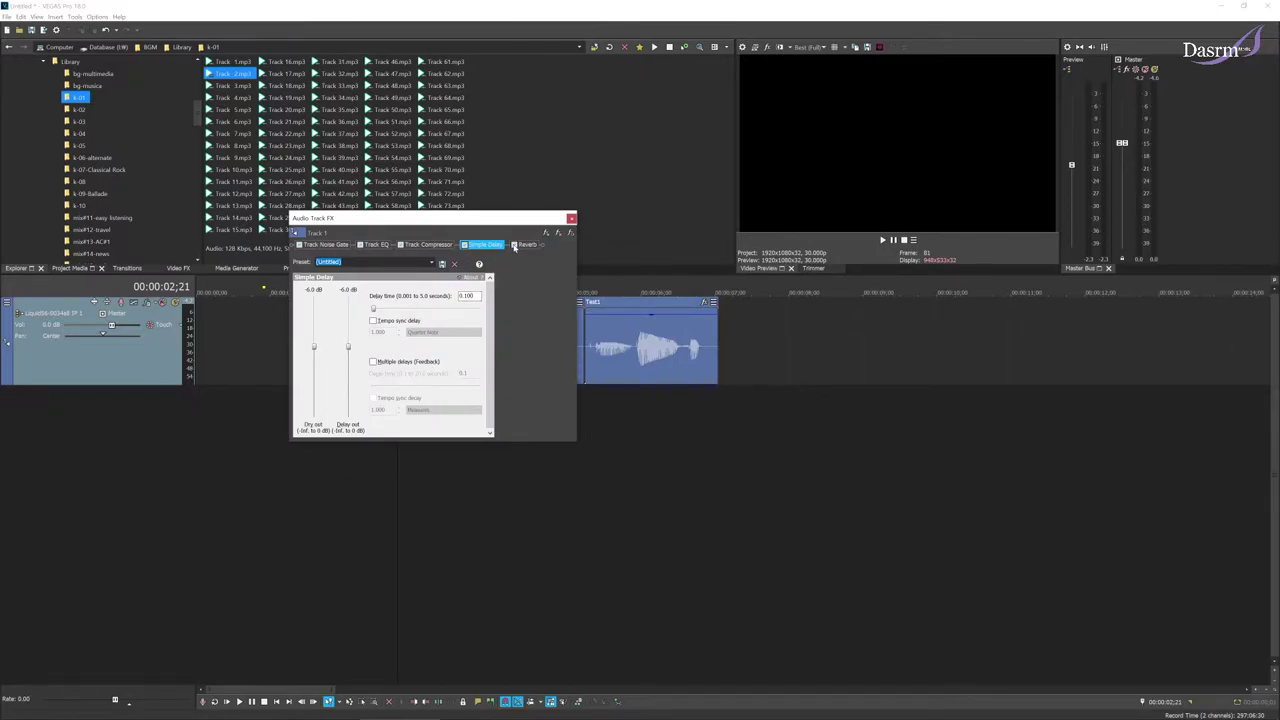
pyautogui.click(526, 245)
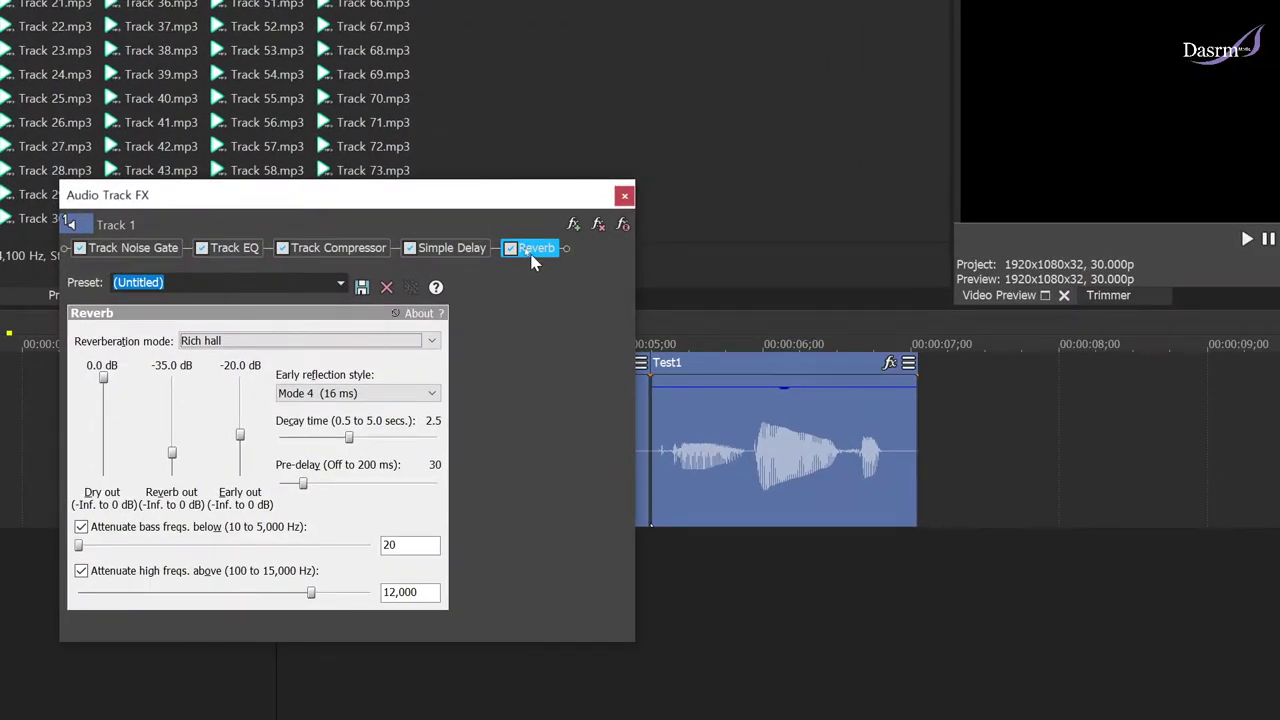
pyautogui.click(470, 250)
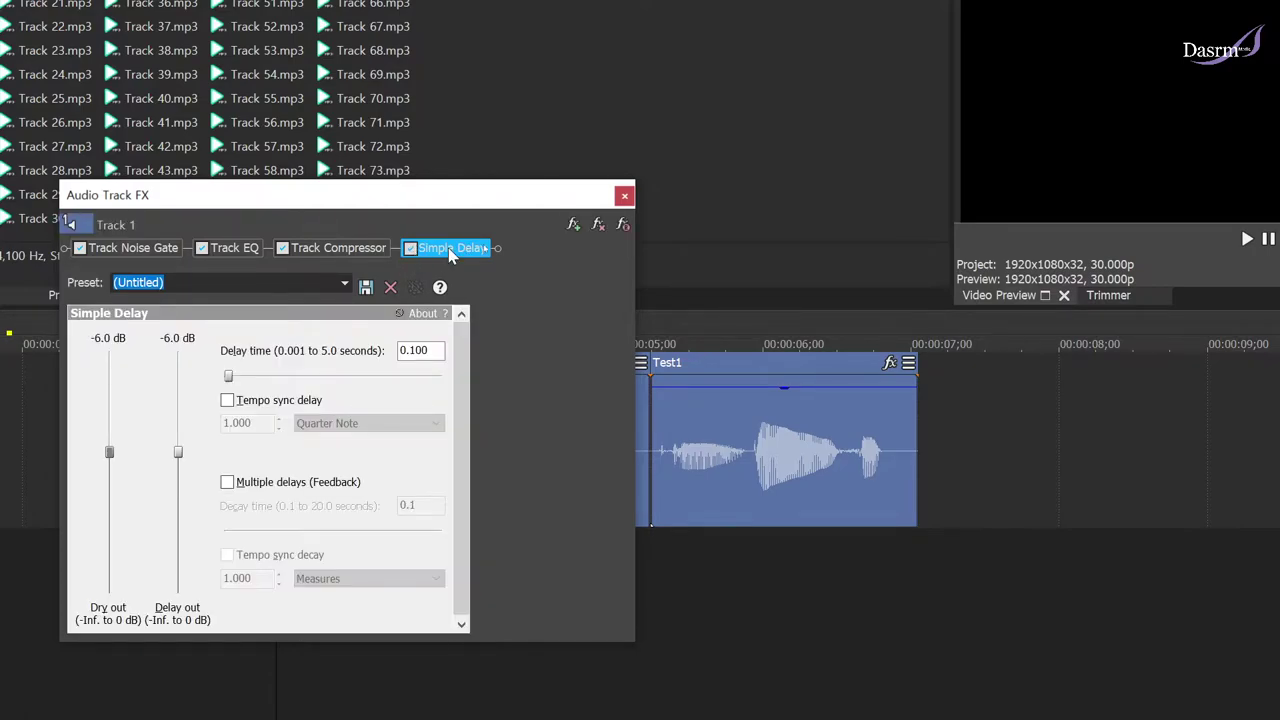
pyautogui.click(598, 226)
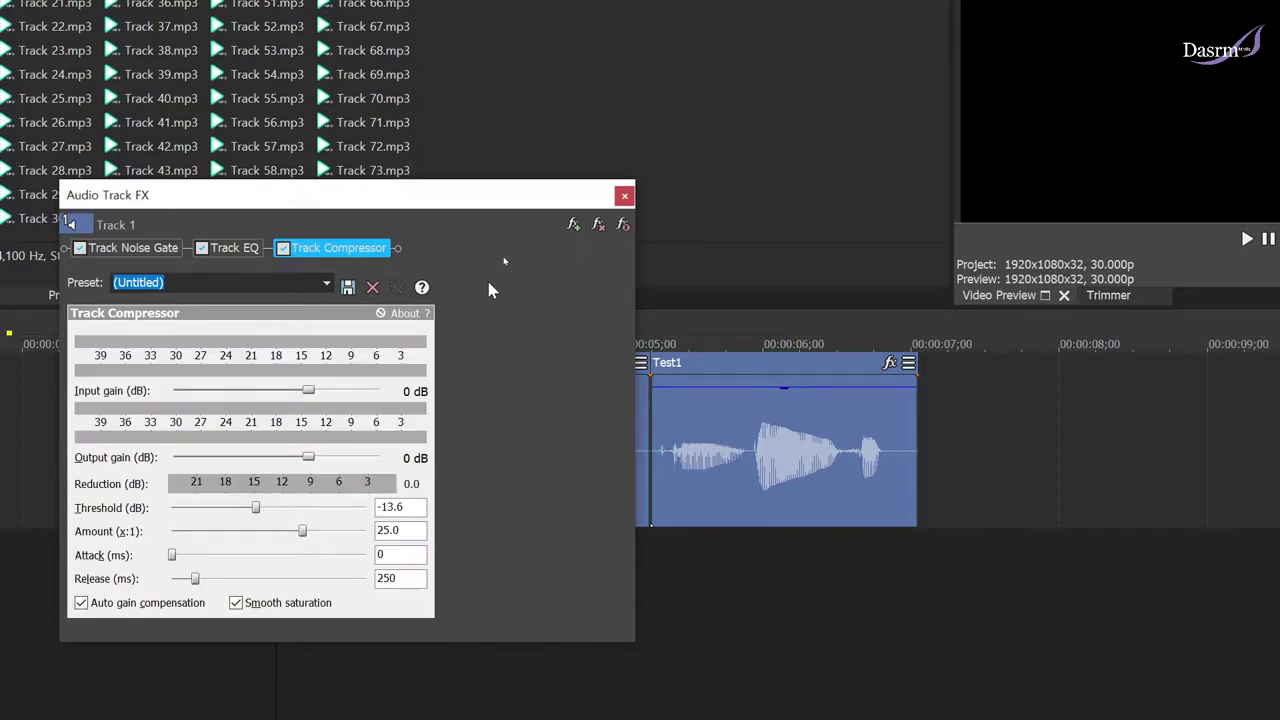
pyautogui.click(623, 197)
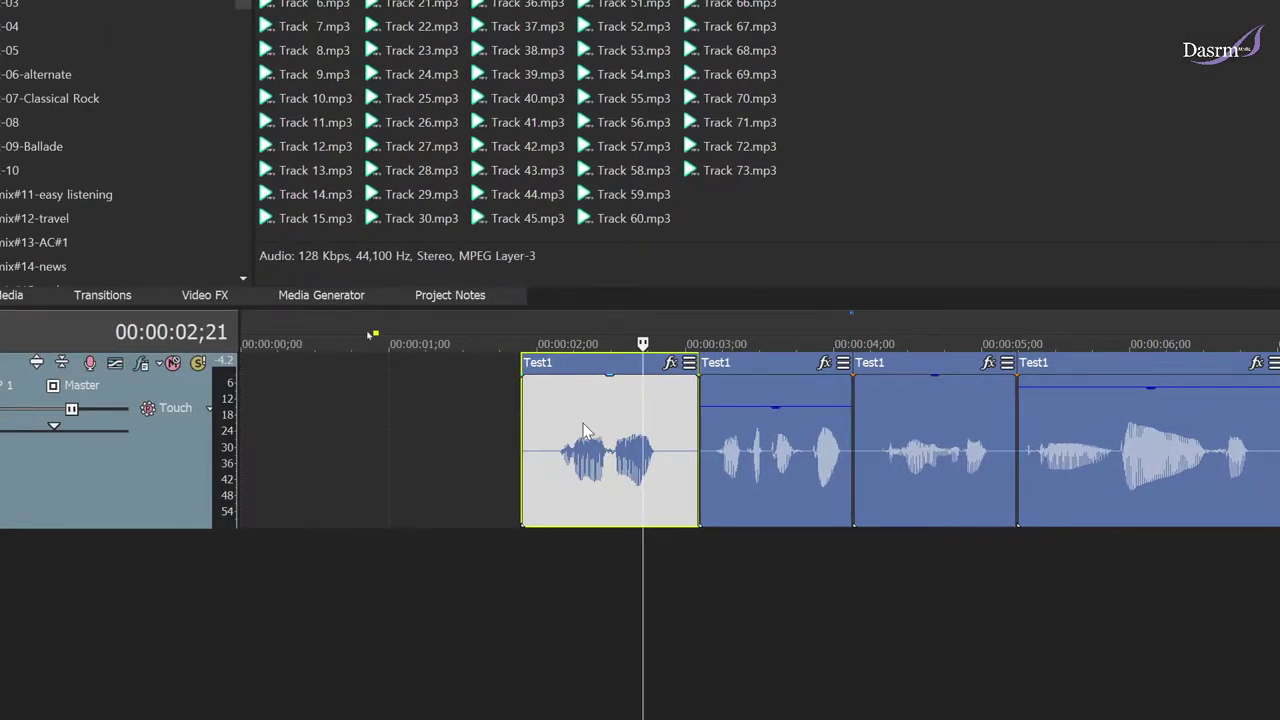
# Look over the four voice clips individually and play back the first one without event effects
pyautogui.click(581, 425)
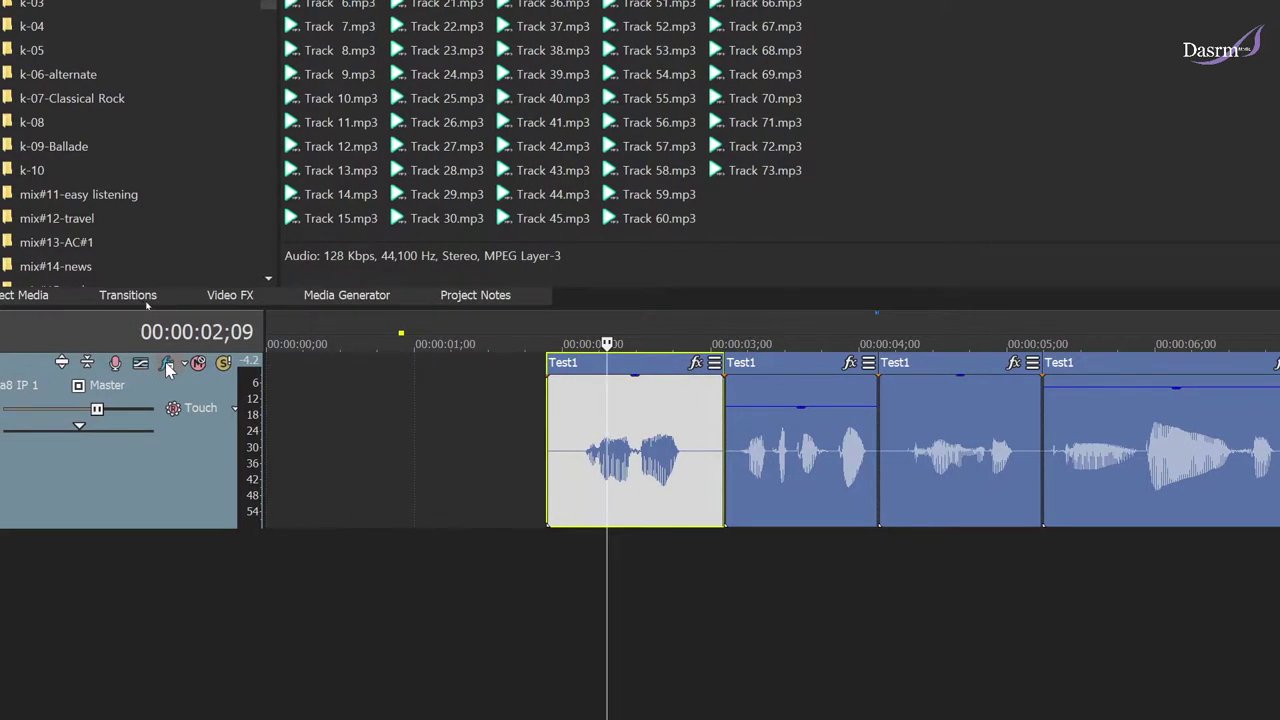
pyautogui.click(652, 412)
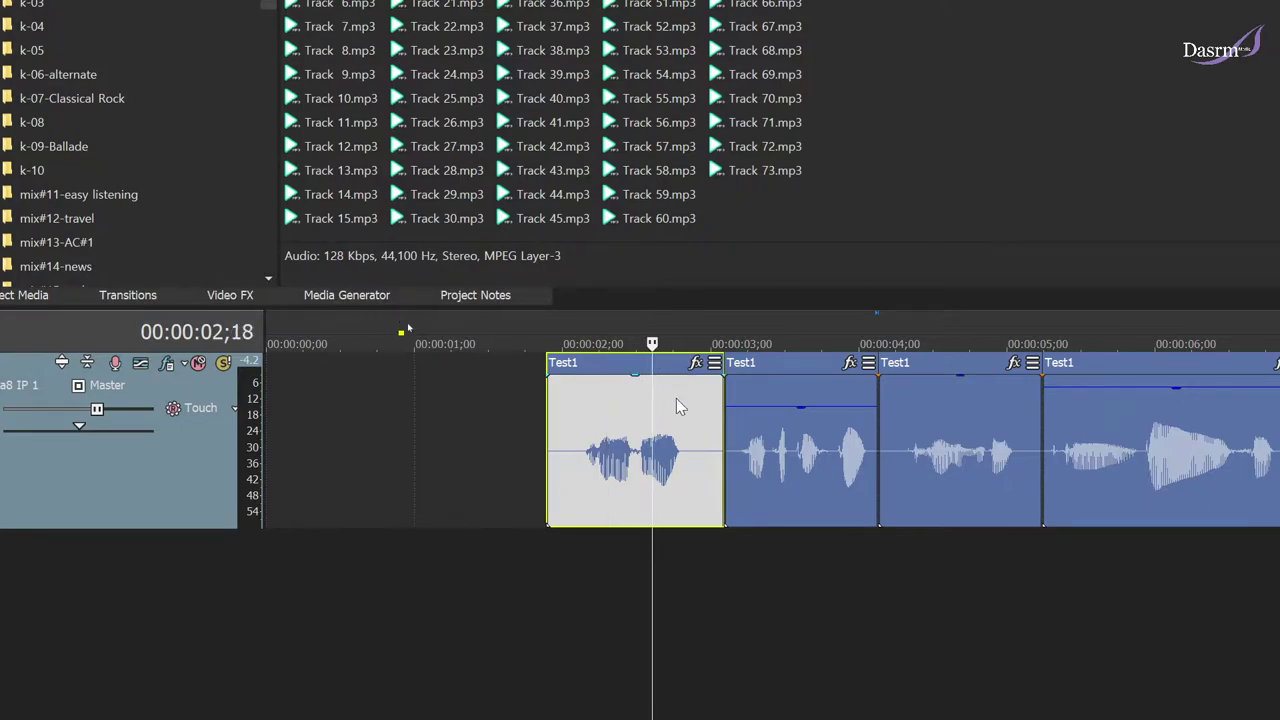
pyautogui.click(786, 415)
pyautogui.click(973, 417)
pyautogui.click(1115, 420)
pyautogui.click(654, 422)
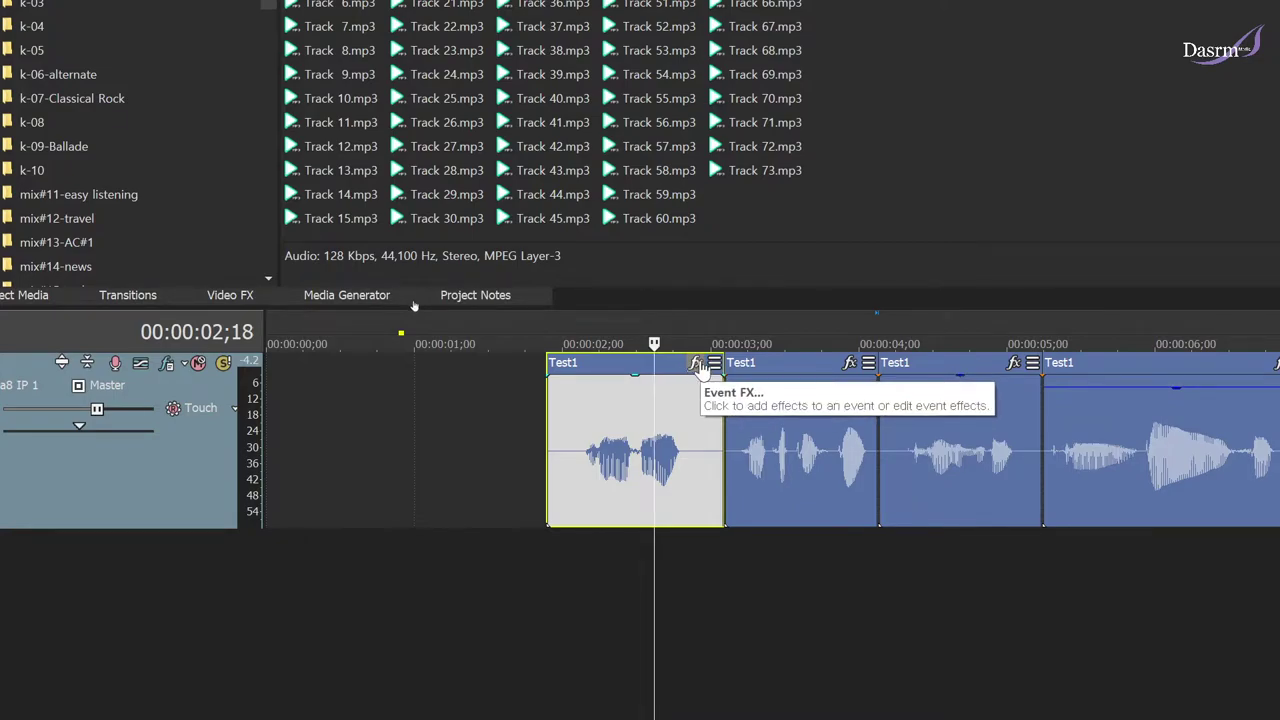
pyautogui.click(584, 419)
pyautogui.press('space')
pyautogui.click(590, 427)
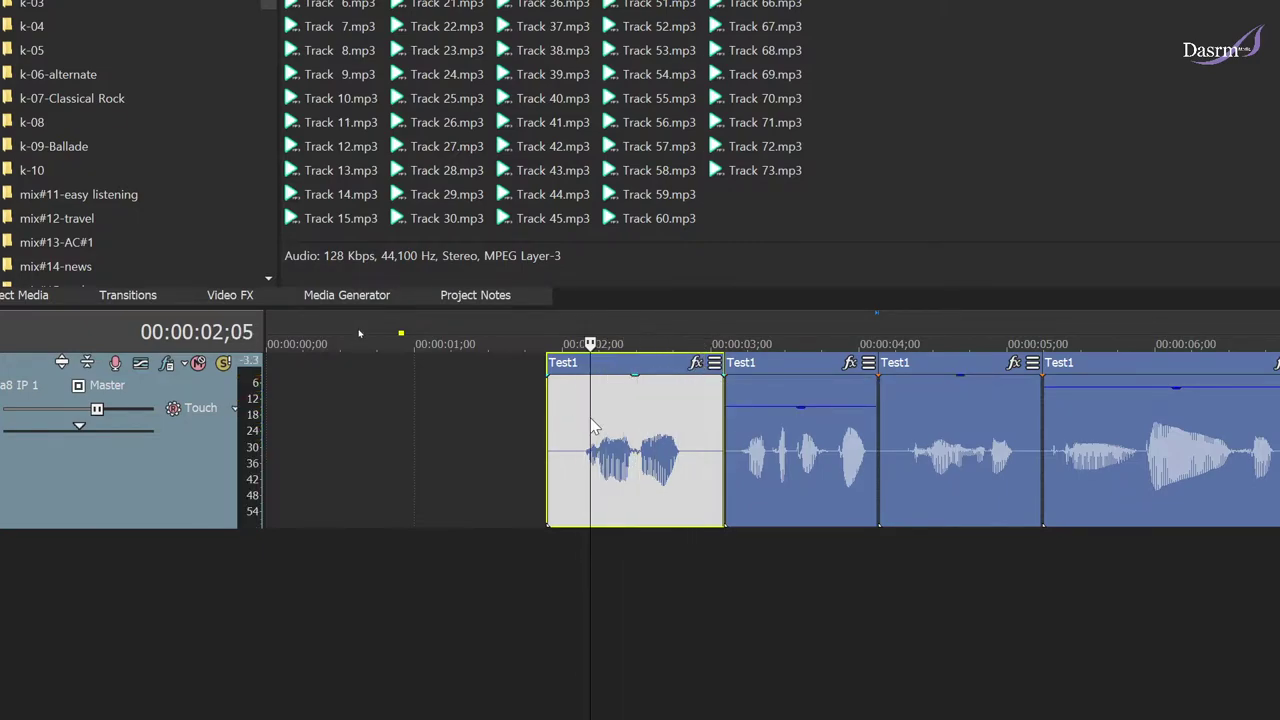
# Add Reverb and Simple Delay as event effects on the first clip, and move the effects window clear of it
pyautogui.click(696, 363)
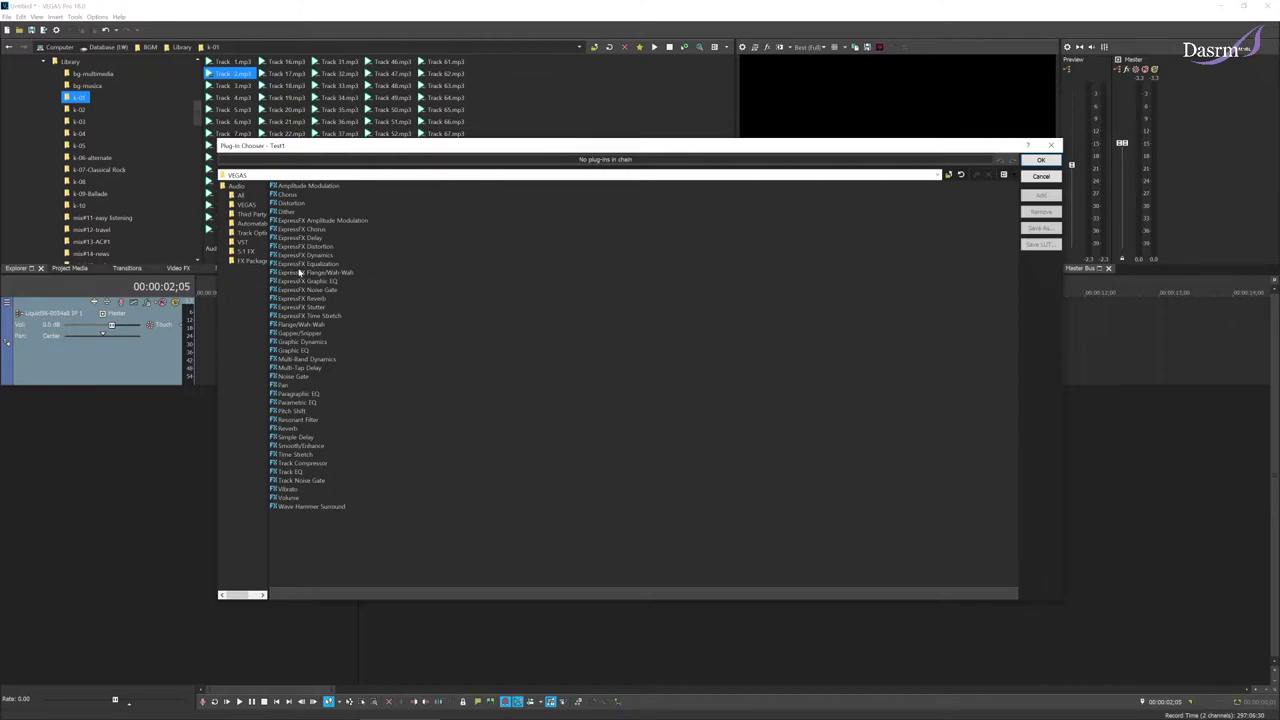
pyautogui.click(290, 428)
pyautogui.click(1041, 195)
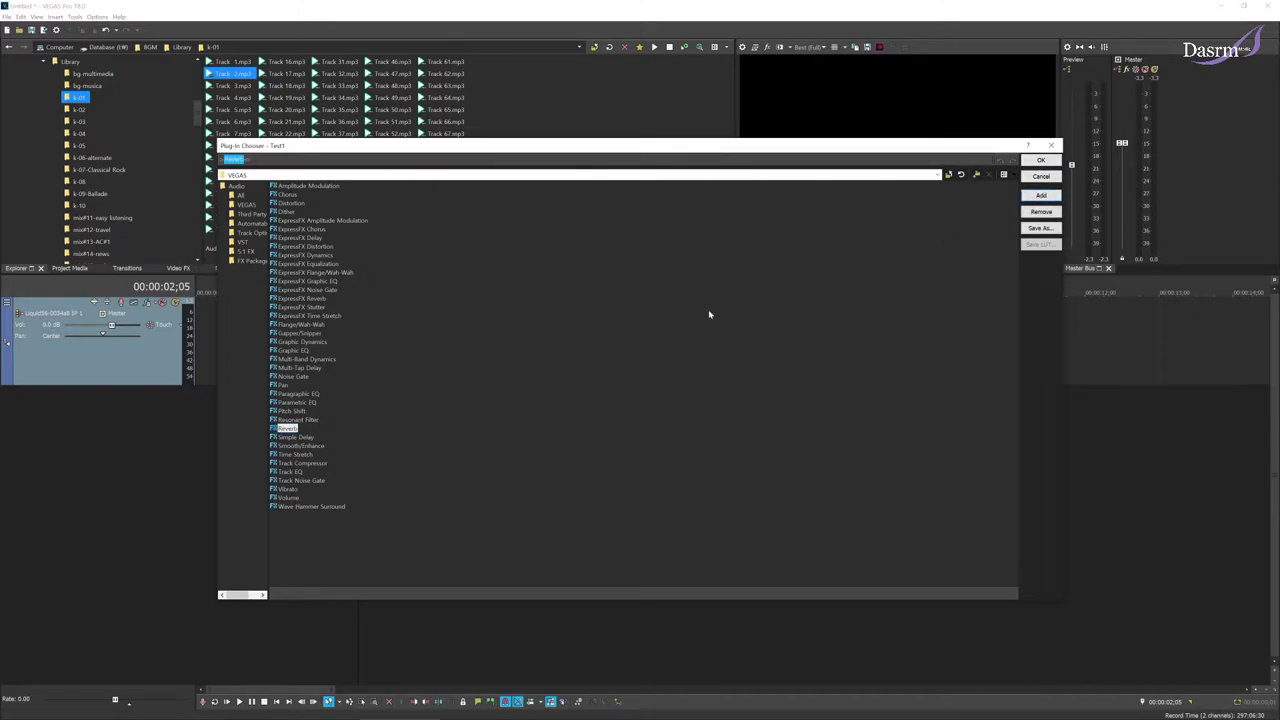
pyautogui.click(304, 440)
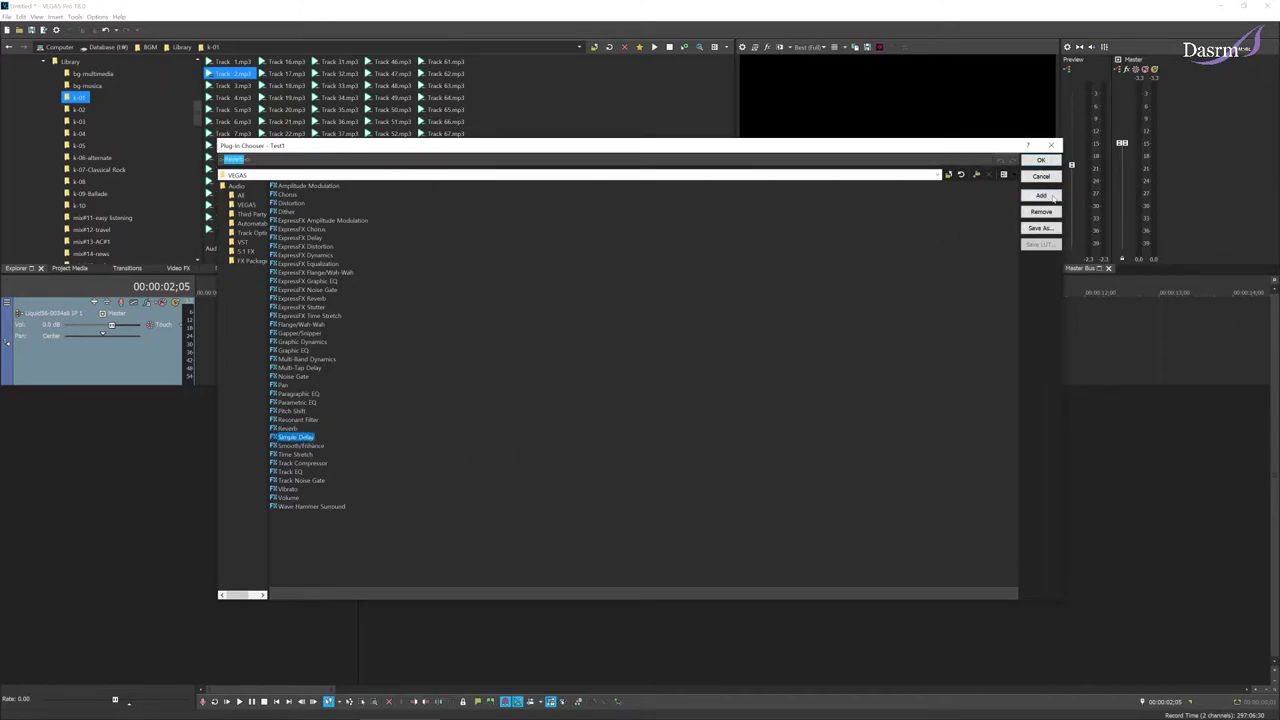
pyautogui.click(1048, 196)
pyautogui.click(1040, 160)
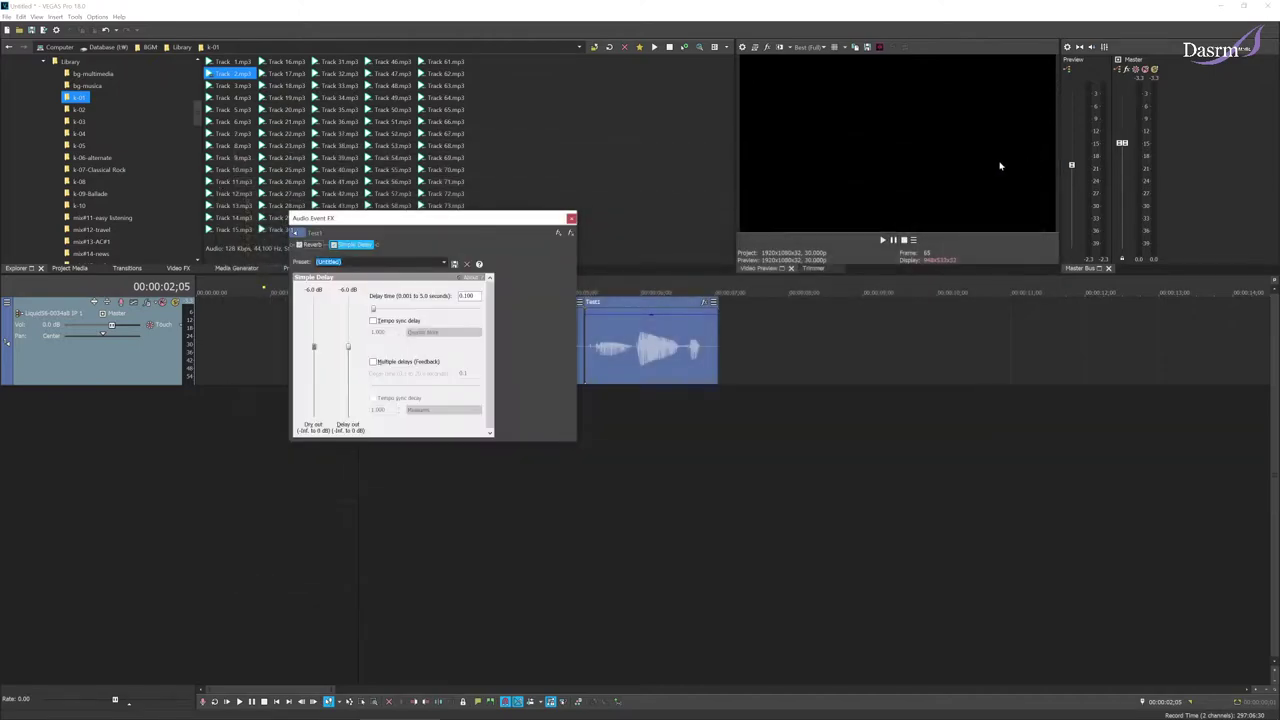
pyautogui.moveTo(381, 231); pyautogui.dragTo(627, 247)
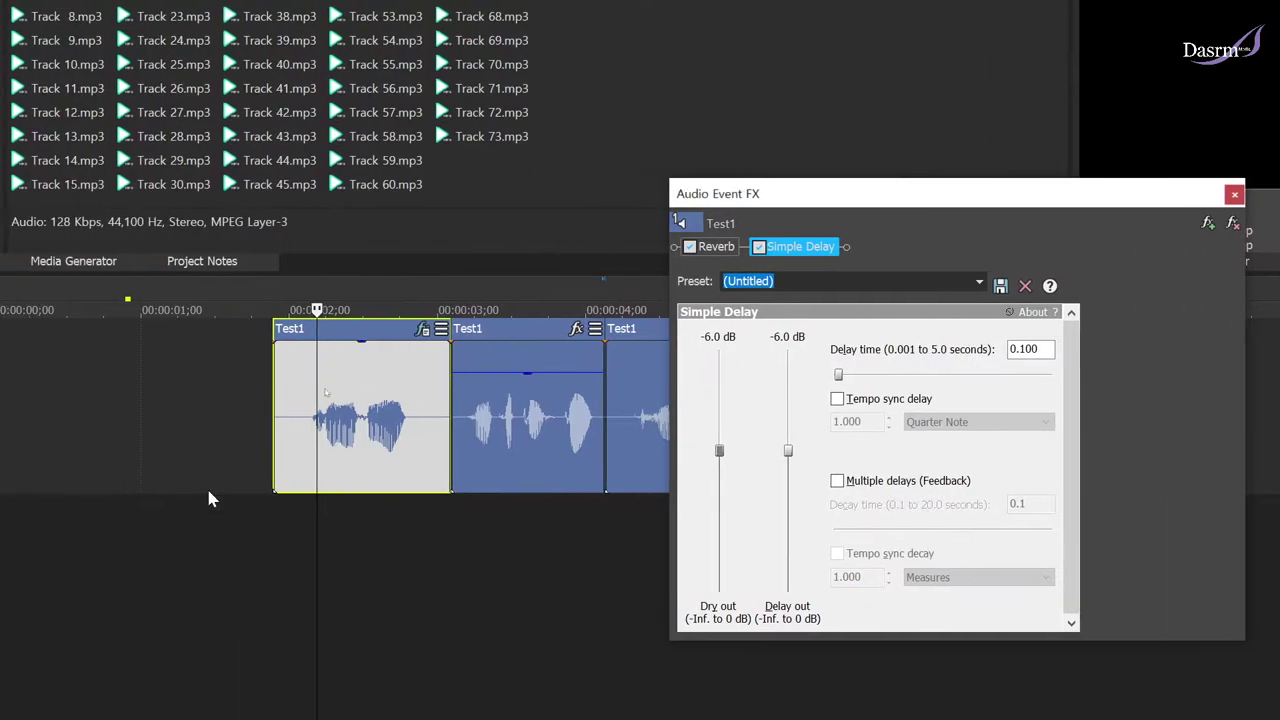
# Play back the first clip from its start with the Reverb and Simple Delay effects applied
pyautogui.click(308, 523)
pyautogui.press('space')
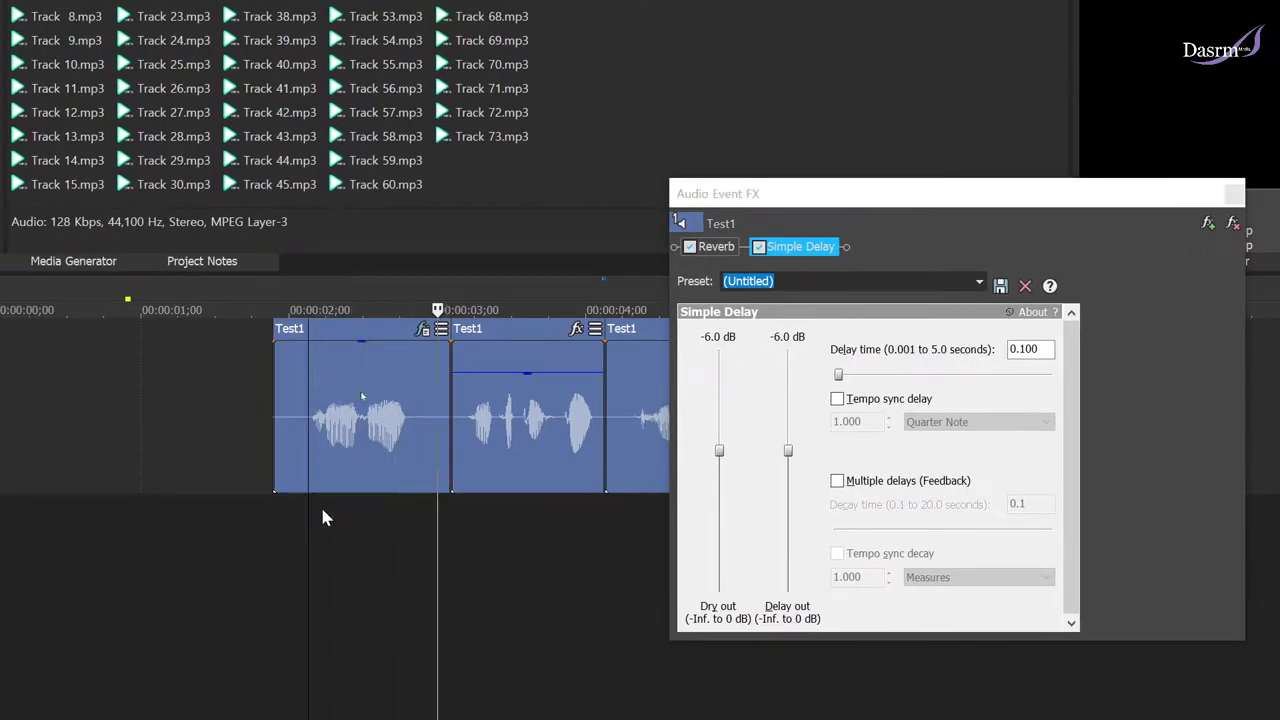
pyautogui.click(302, 514)
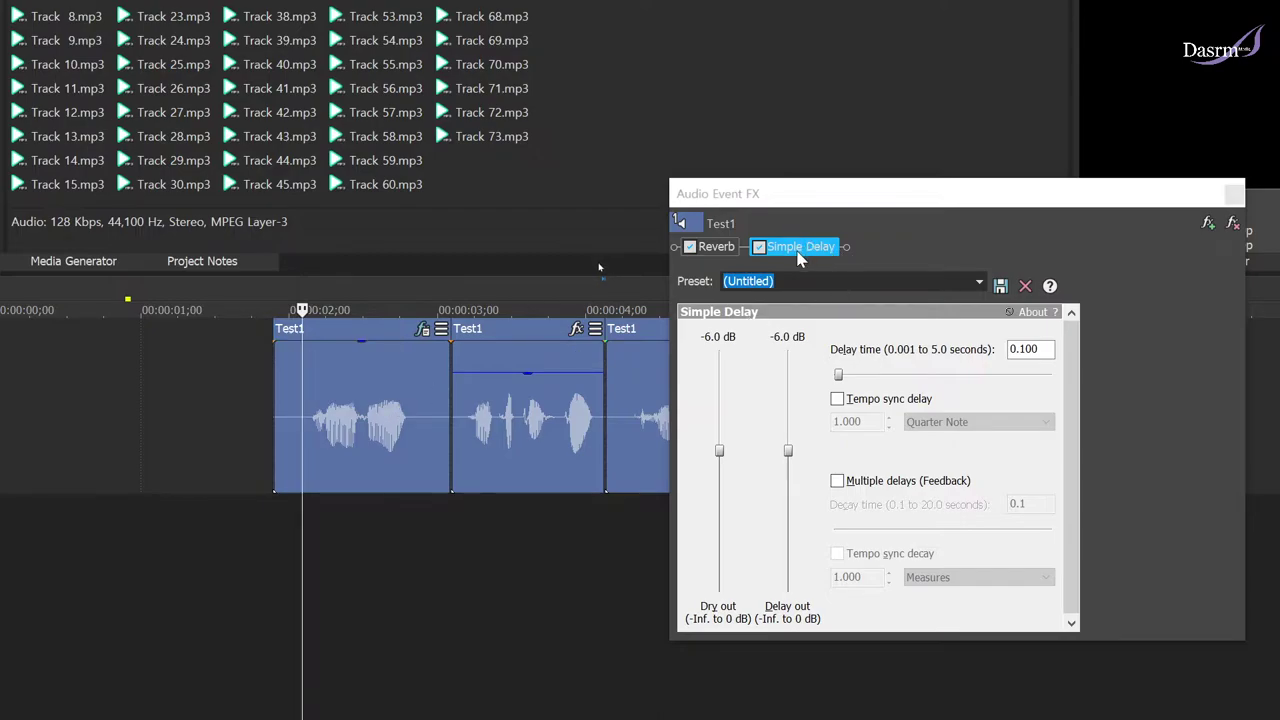
pyautogui.click(310, 430)
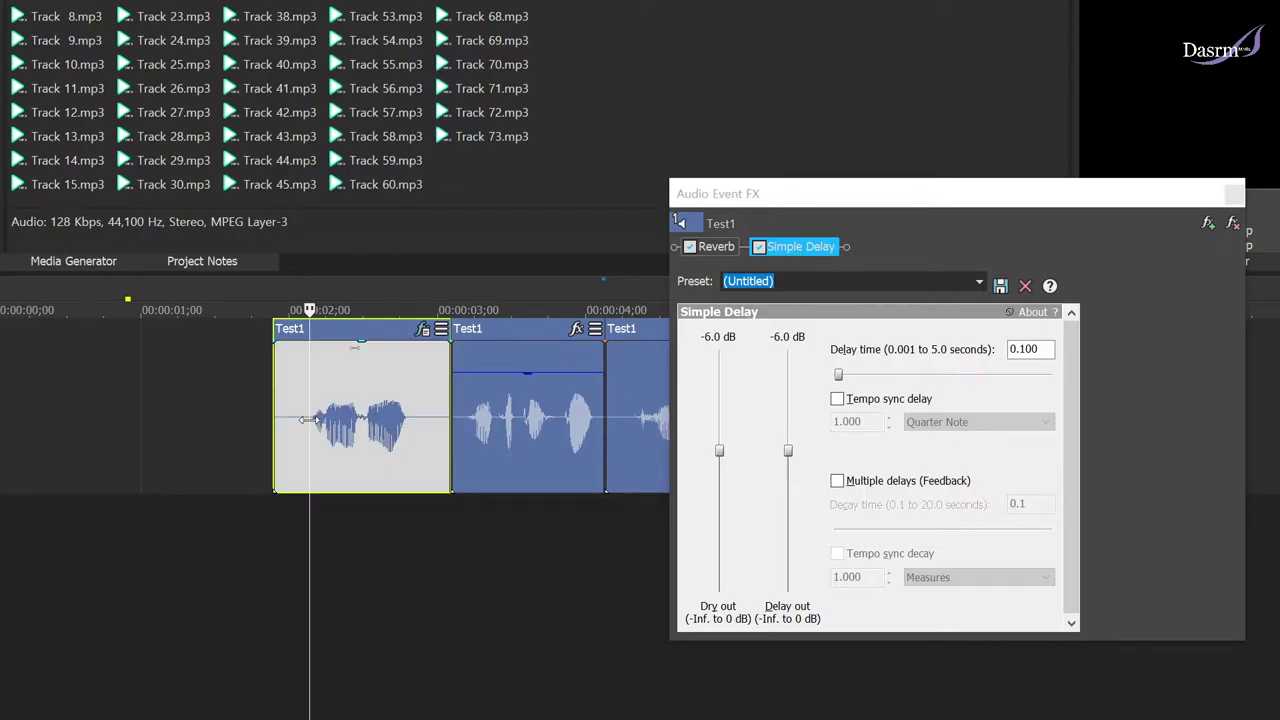
pyautogui.press('space')
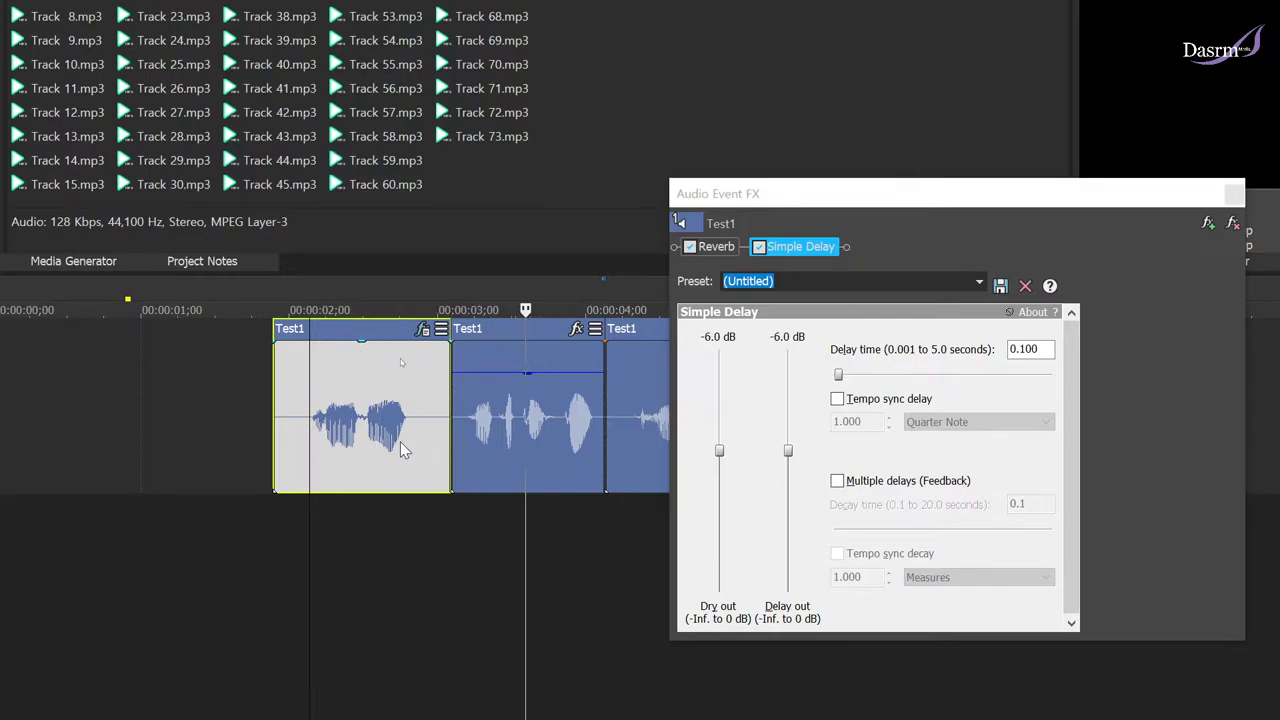
pyautogui.press('space')
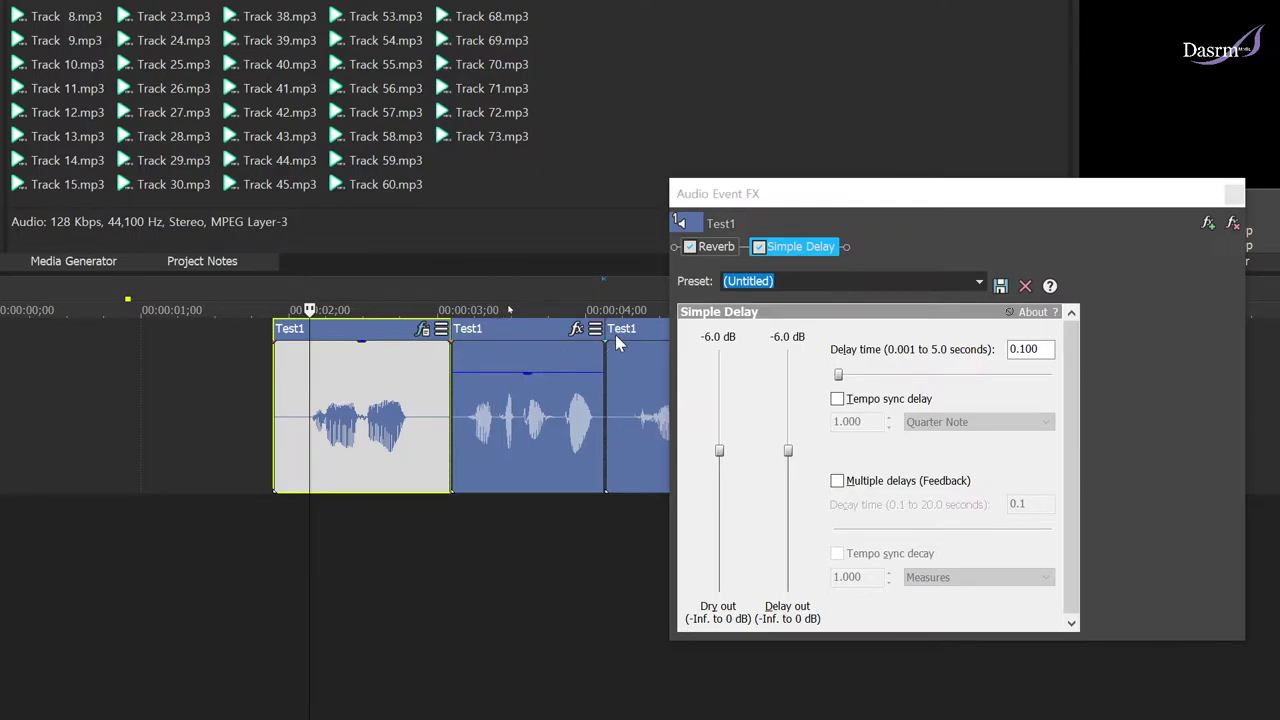
# Close the event effects window and look over the second, third and fourth clips
pyautogui.click(525, 420)
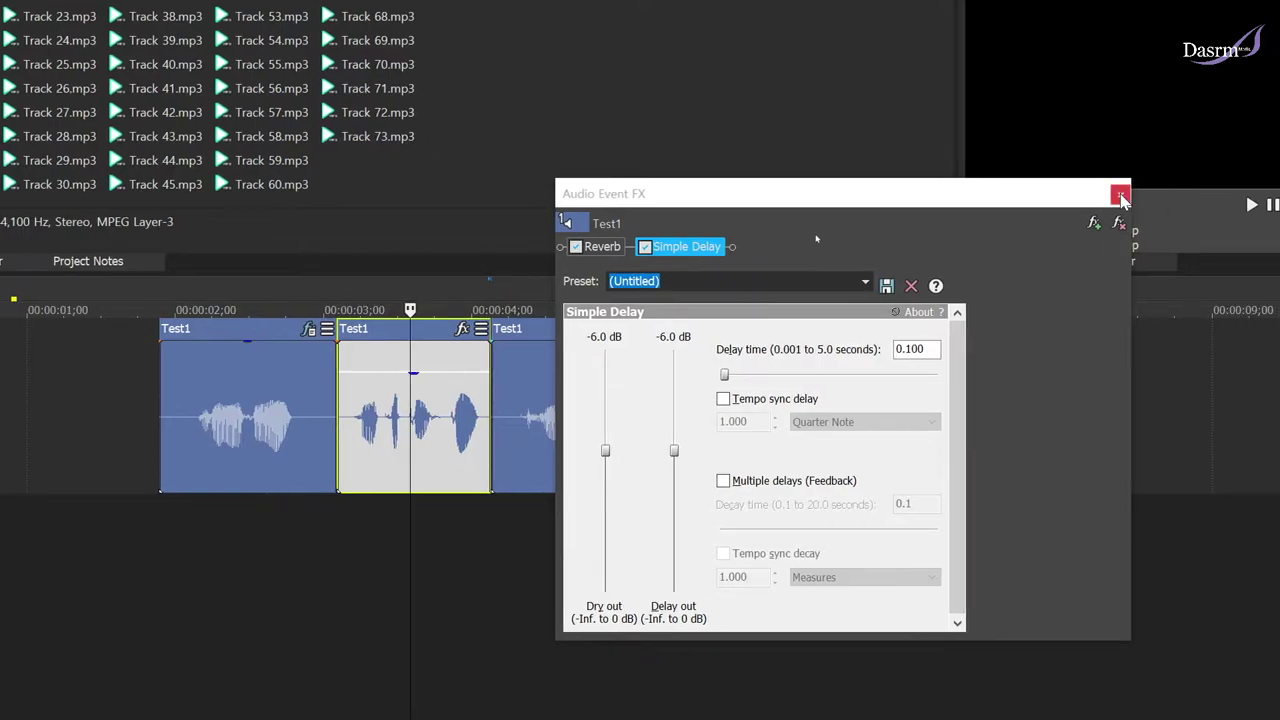
pyautogui.click(1120, 194)
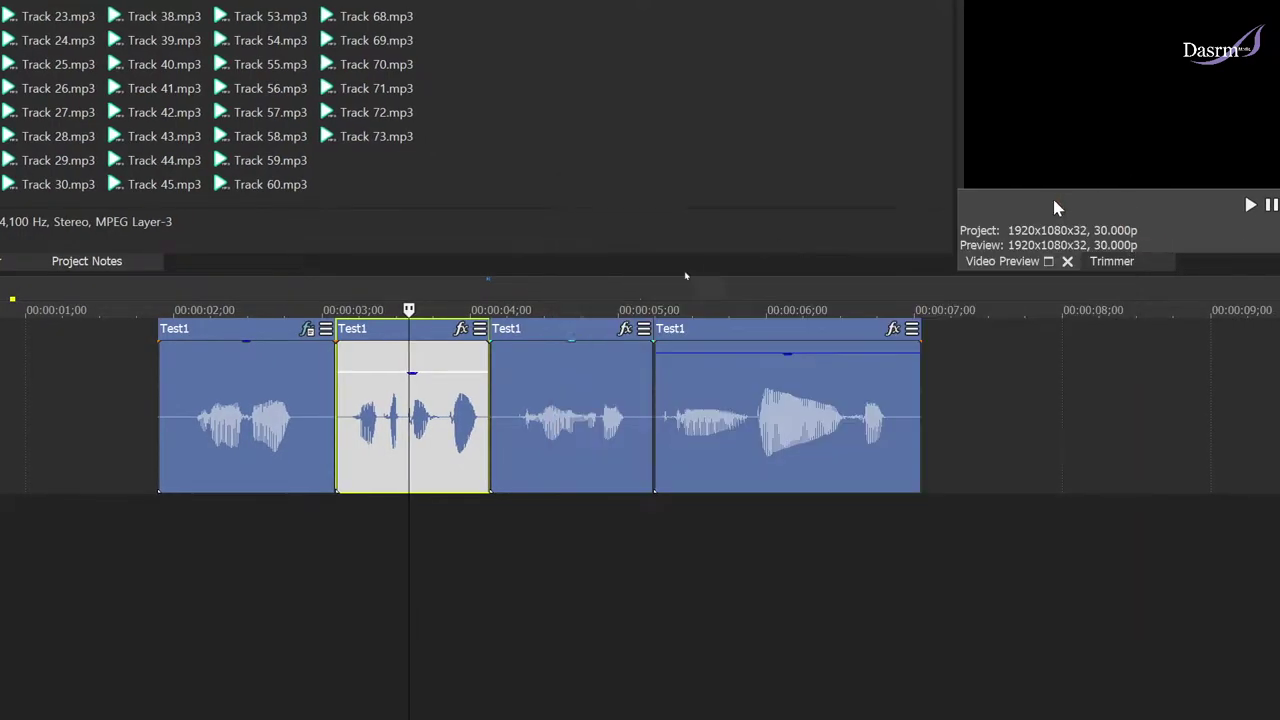
pyautogui.click(564, 400)
pyautogui.click(403, 408)
pyautogui.click(567, 412)
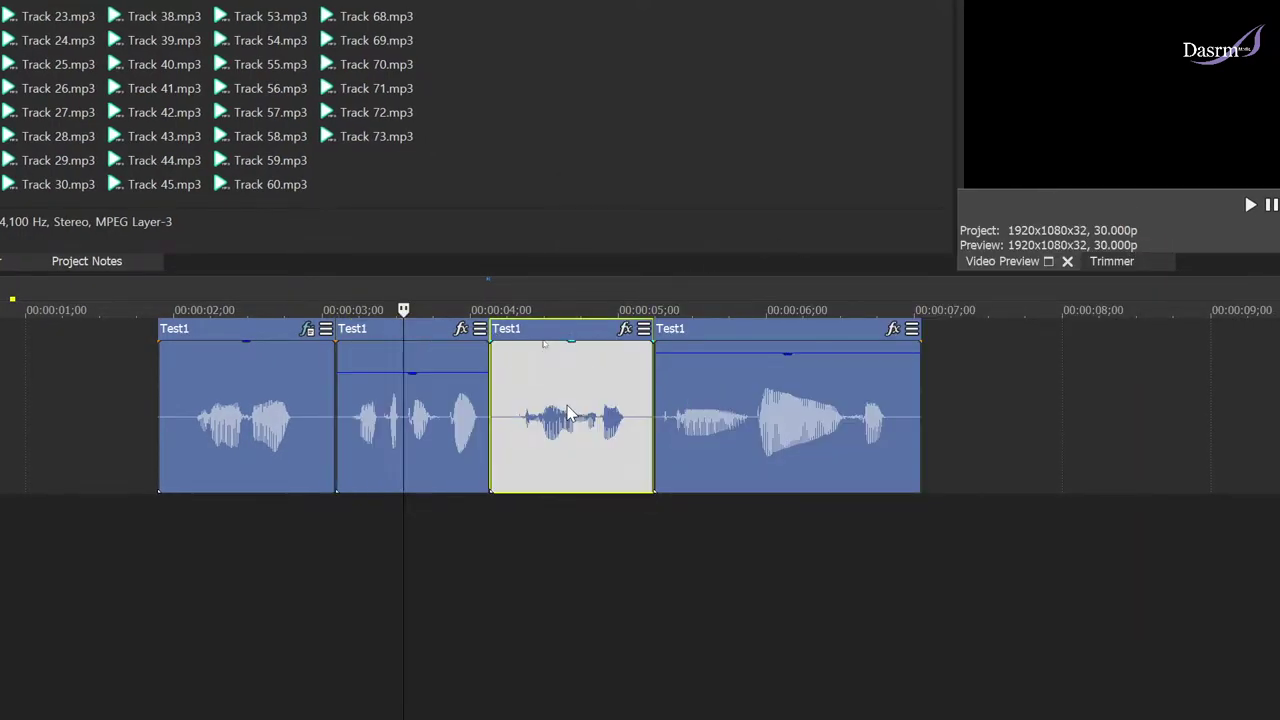
pyautogui.click(714, 415)
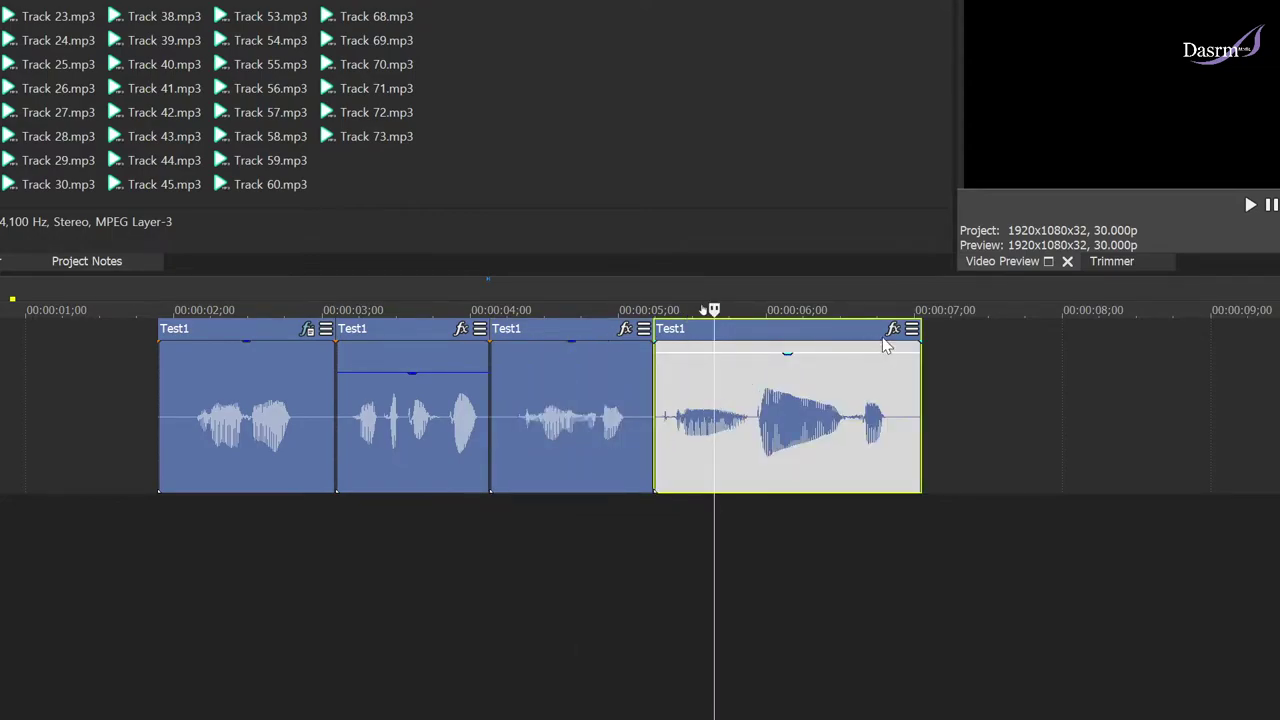
# Remove Simple Delay from the first clip's event effects, leaving only Reverb, and close the effects window
pyautogui.click(262, 400)
pyautogui.click(307, 329)
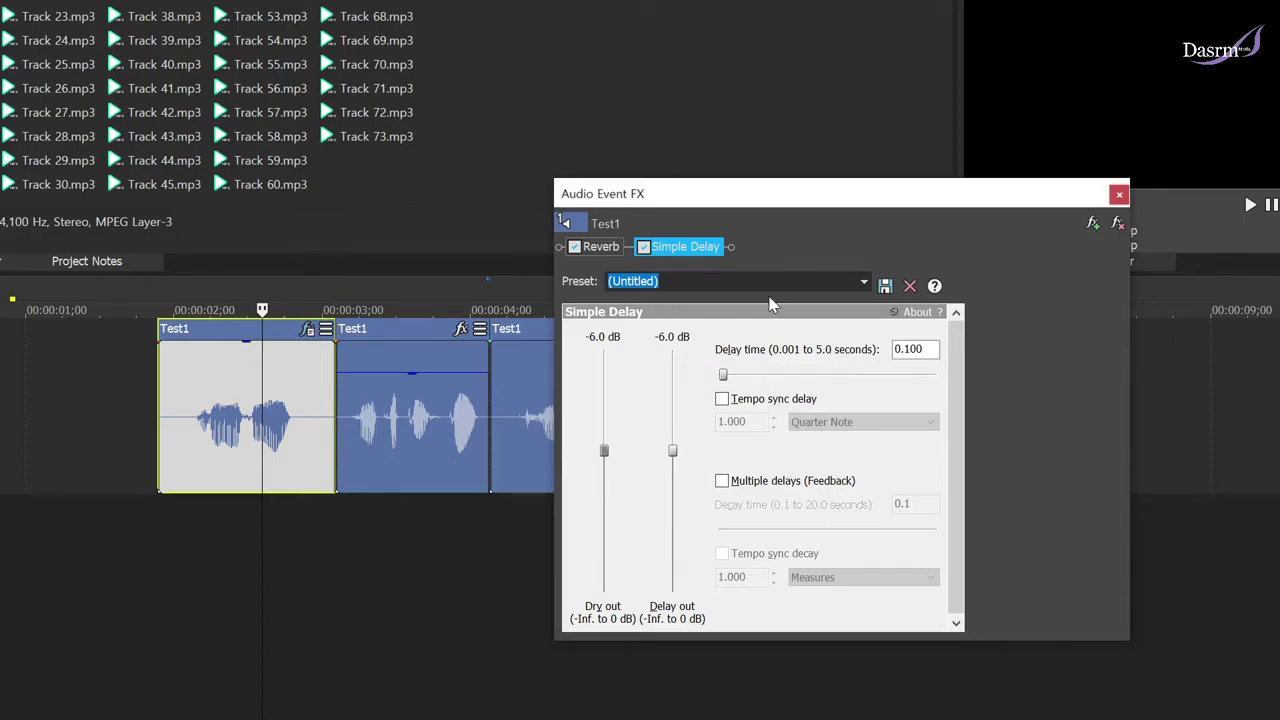
pyautogui.click(1117, 223)
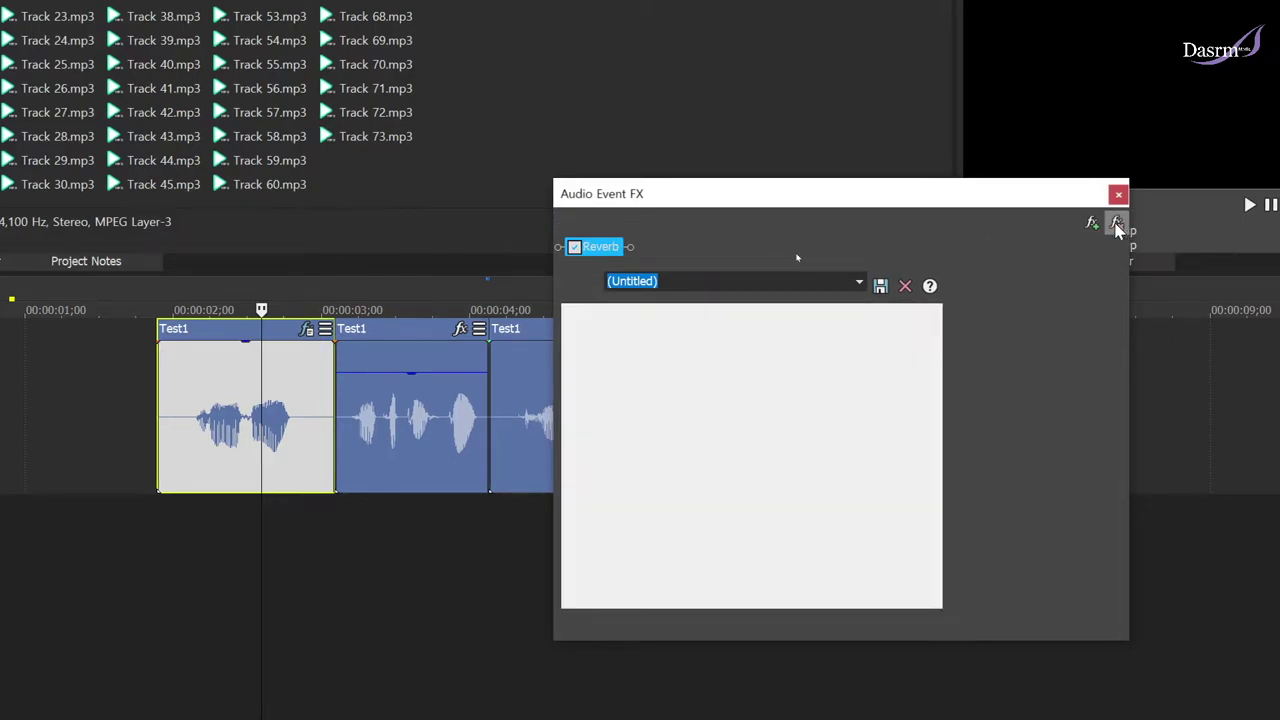
pyautogui.click(1118, 194)
# Add Simple Delay as an event effect on the second clip
pyautogui.click(393, 415)
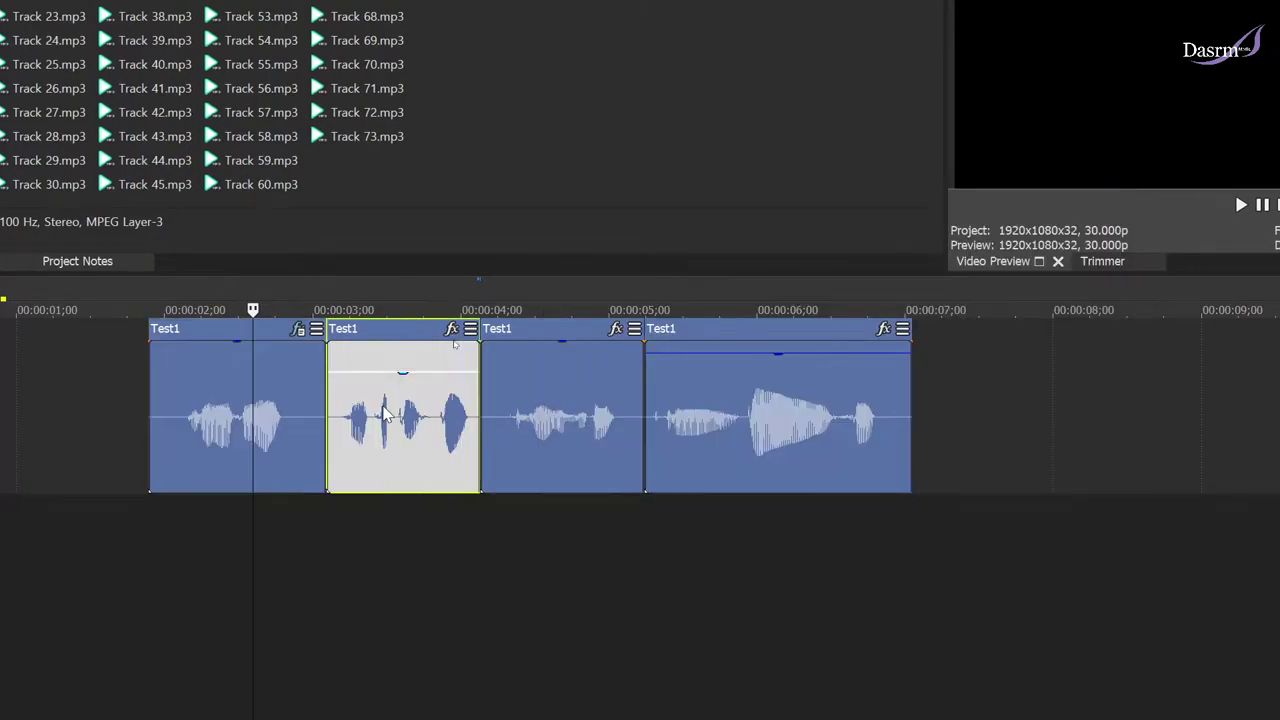
pyautogui.click(452, 329)
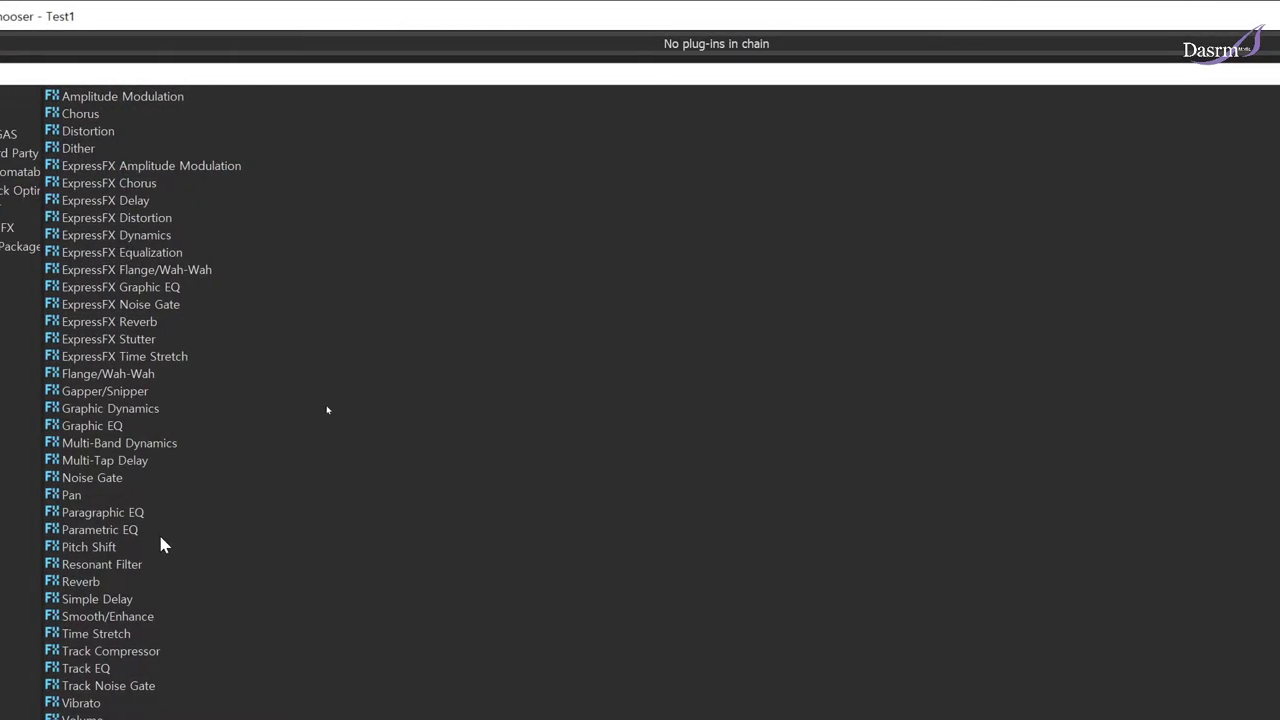
pyautogui.click(165, 600)
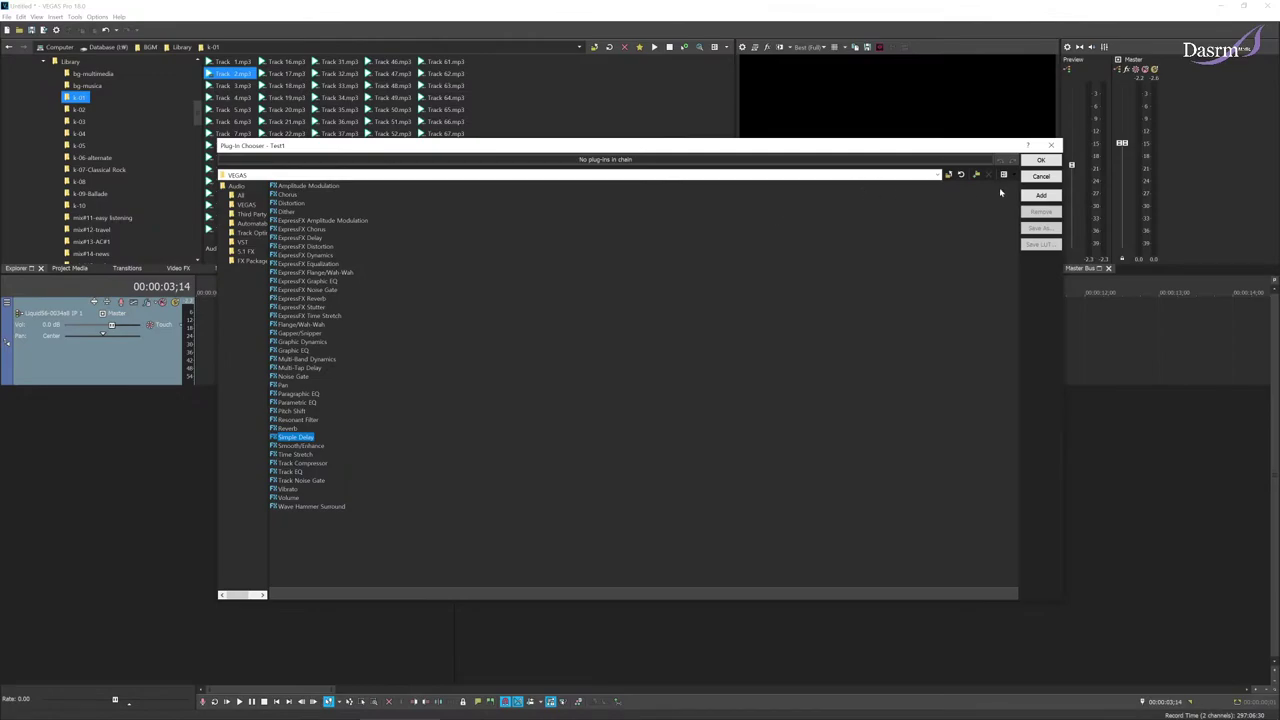
pyautogui.click(1041, 195)
pyautogui.click(1040, 160)
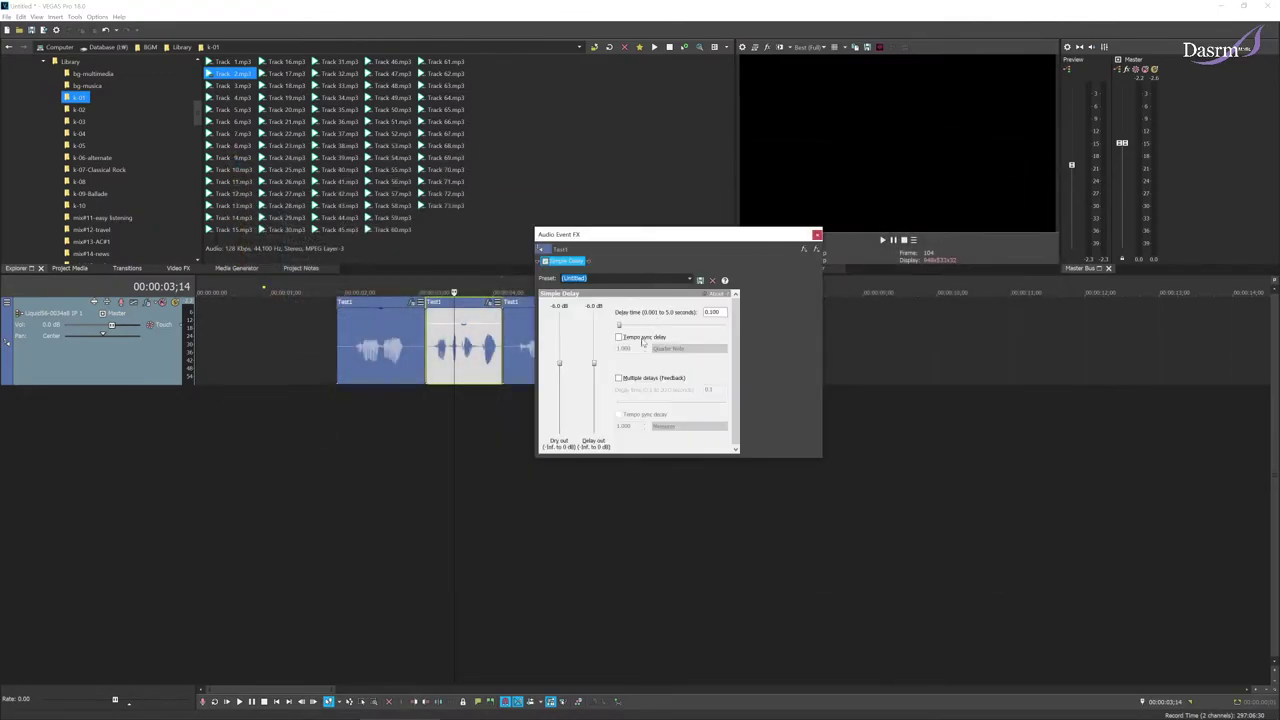
# Play back the second clip with Simple Delay at its default settings
pyautogui.click(434, 372)
pyautogui.press('space')
pyautogui.press('space')
# Lengthen the delay time of the second clip's Simple Delay and play the clip to hear the echo
pyautogui.click(626, 329)
pyautogui.click(440, 345)
pyautogui.press('space')
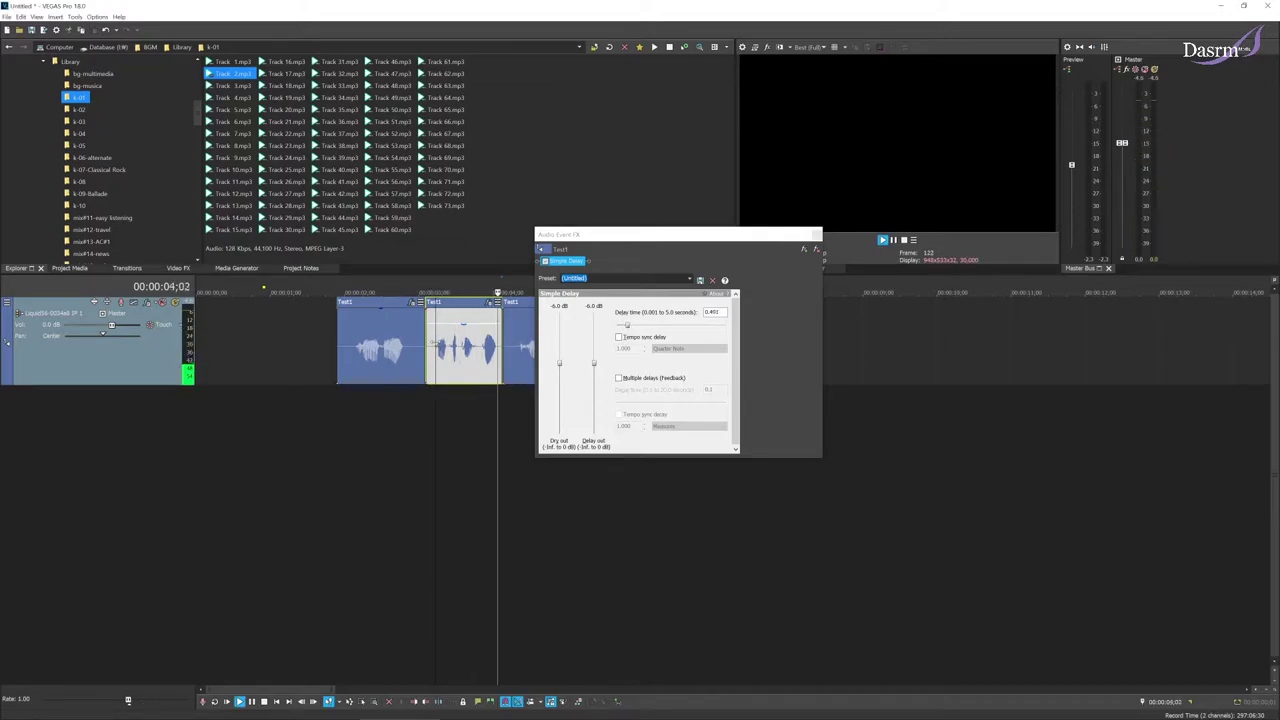
pyautogui.press('space')
pyautogui.click(433, 345)
pyautogui.press('space')
pyautogui.press('space')
# Set the second clip's delay time to about 0.35 seconds, play it back, and close the effects window
pyautogui.click(627, 328)
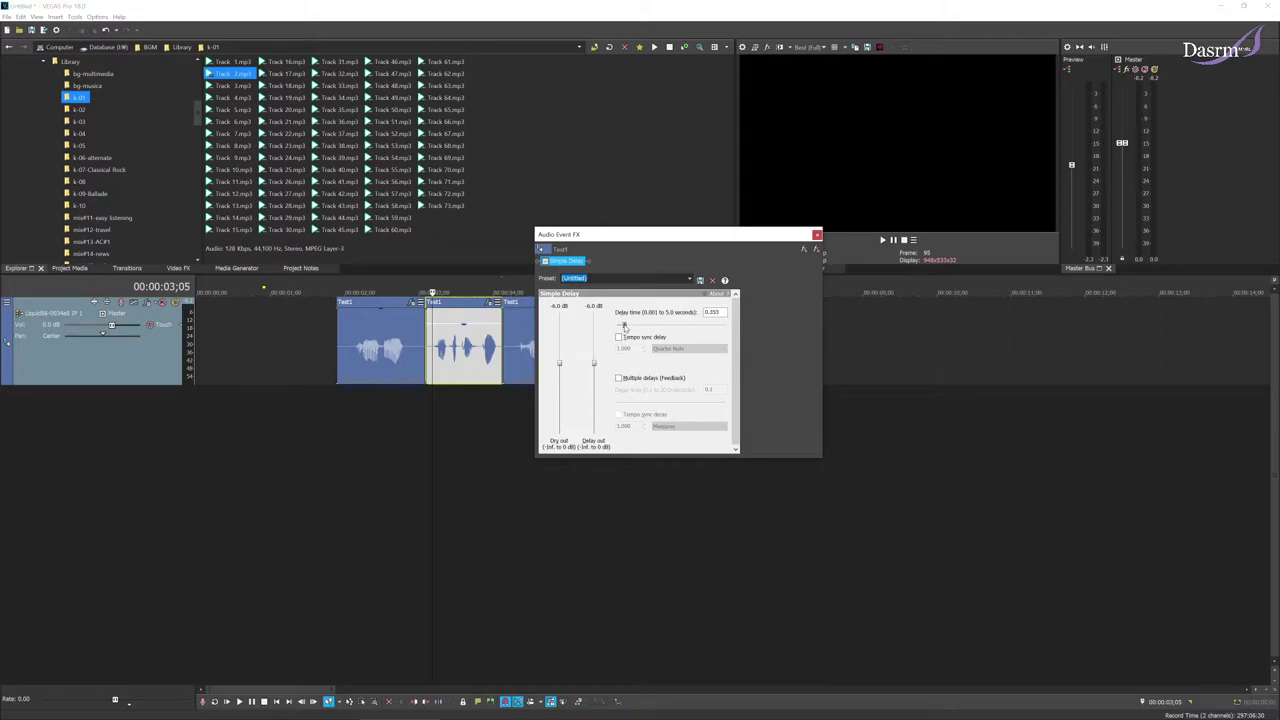
pyautogui.press('space')
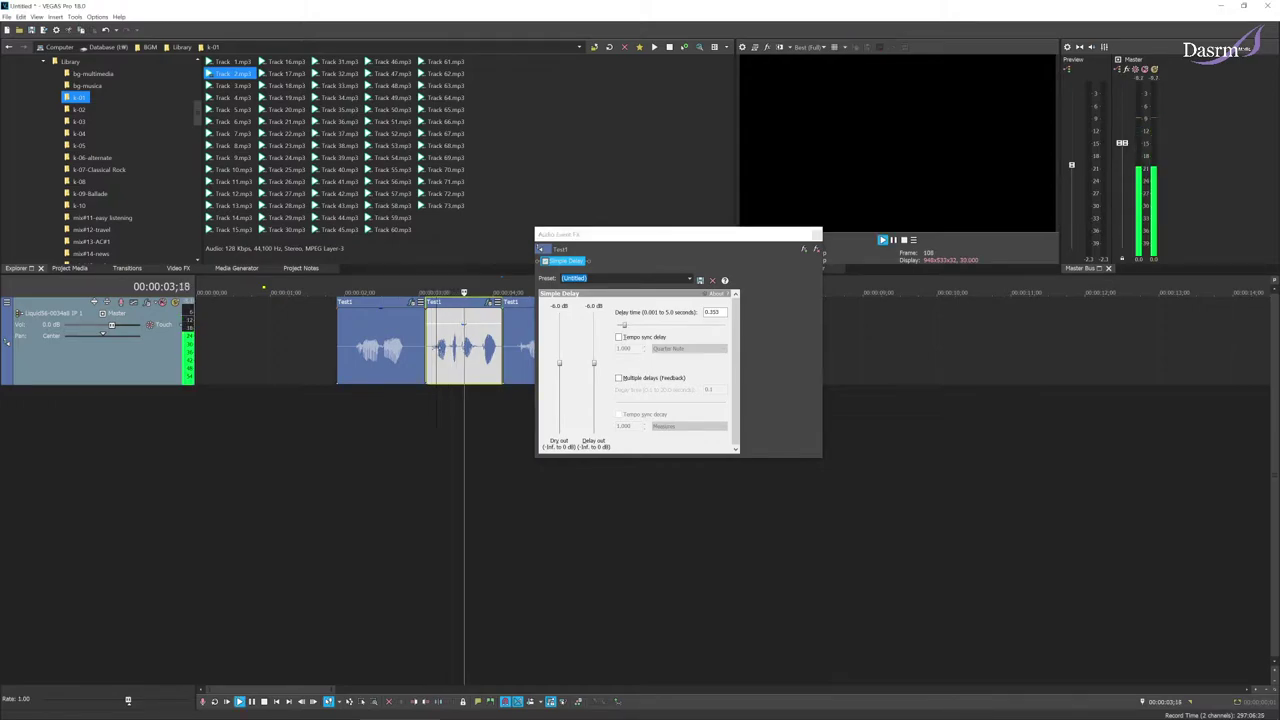
pyautogui.press('space')
pyautogui.click(816, 234)
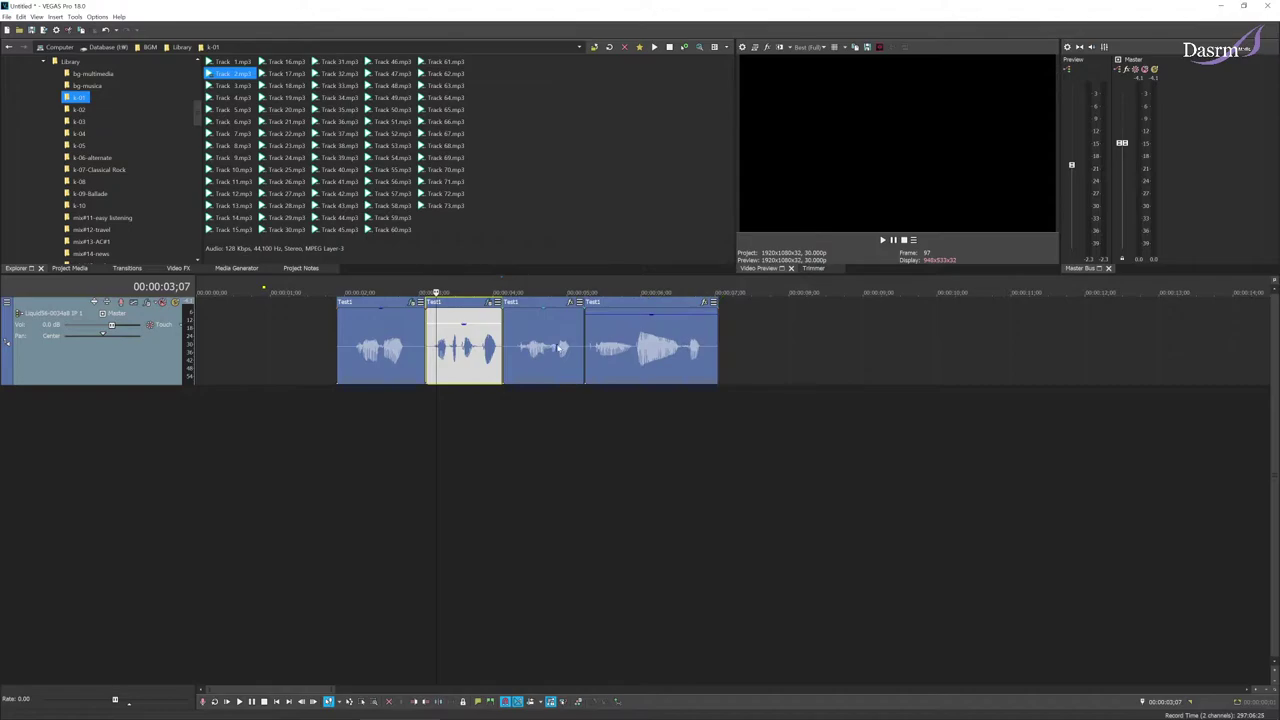
# Add Pitch Shift as an event effect on the third voice clip
pyautogui.click(557, 335)
pyautogui.click(570, 303)
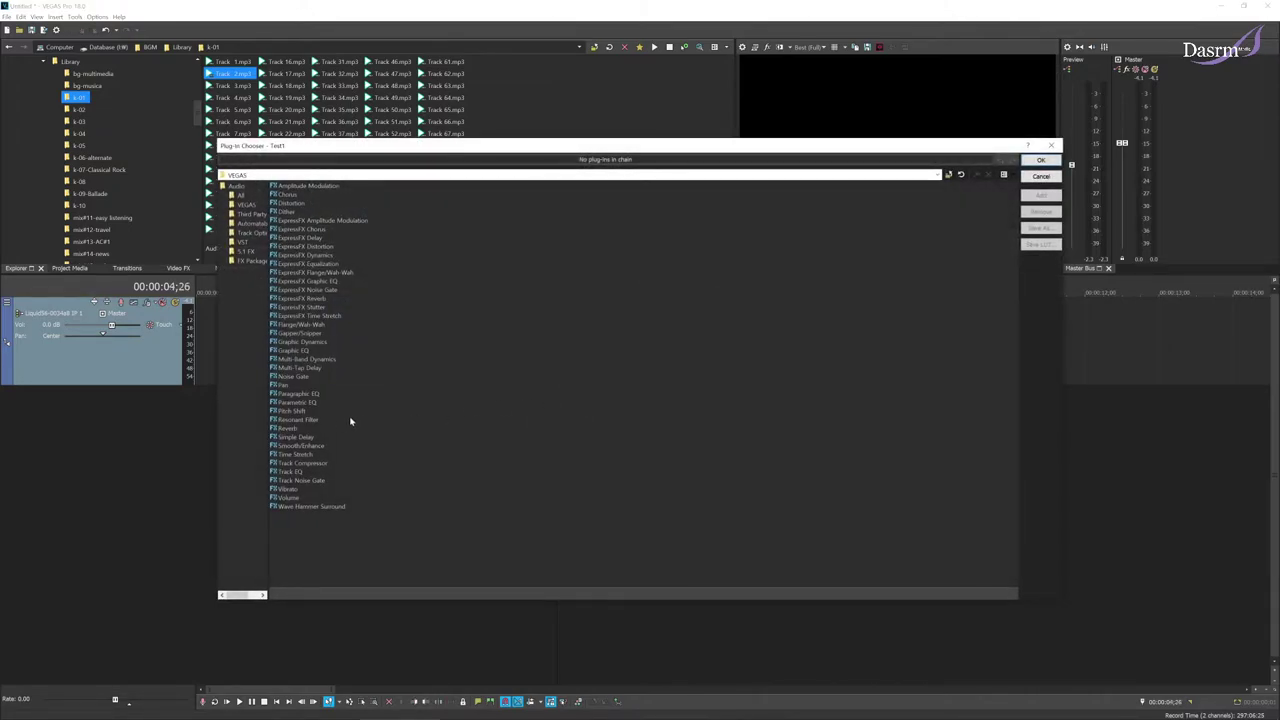
pyautogui.click(290, 410)
pyautogui.click(1040, 195)
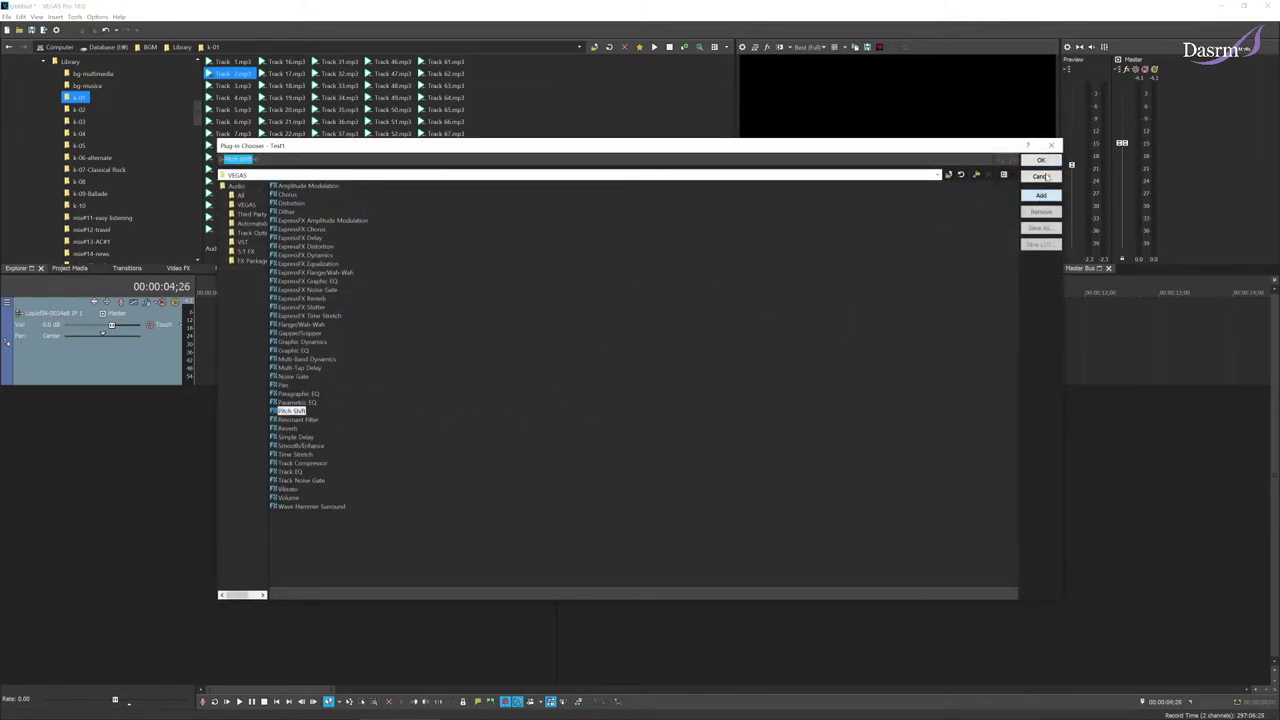
pyautogui.click(1040, 161)
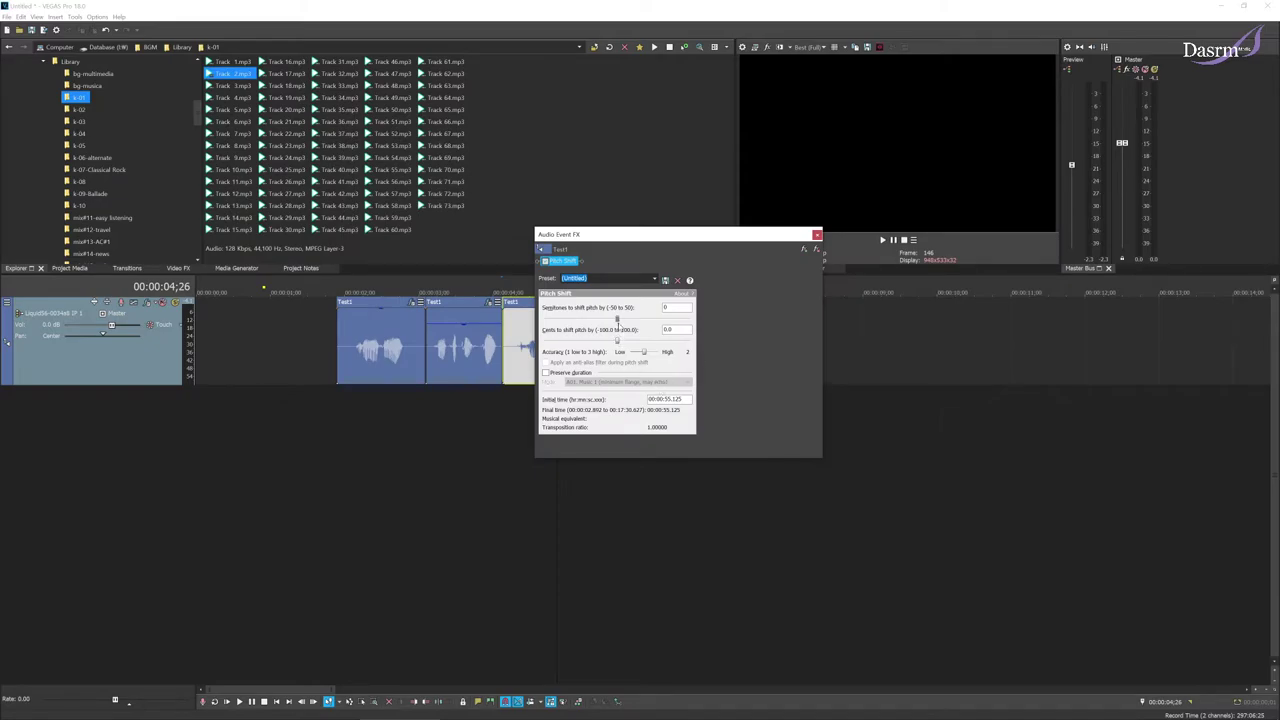
# Raise the third clip's Pitch Shift semitones slightly, play the clip, and close the effects window
pyautogui.moveTo(617, 321); pyautogui.dragTo(624, 322)
pyautogui.click(514, 342)
pyautogui.press('space')
pyautogui.press('space')
pyautogui.click(816, 234)
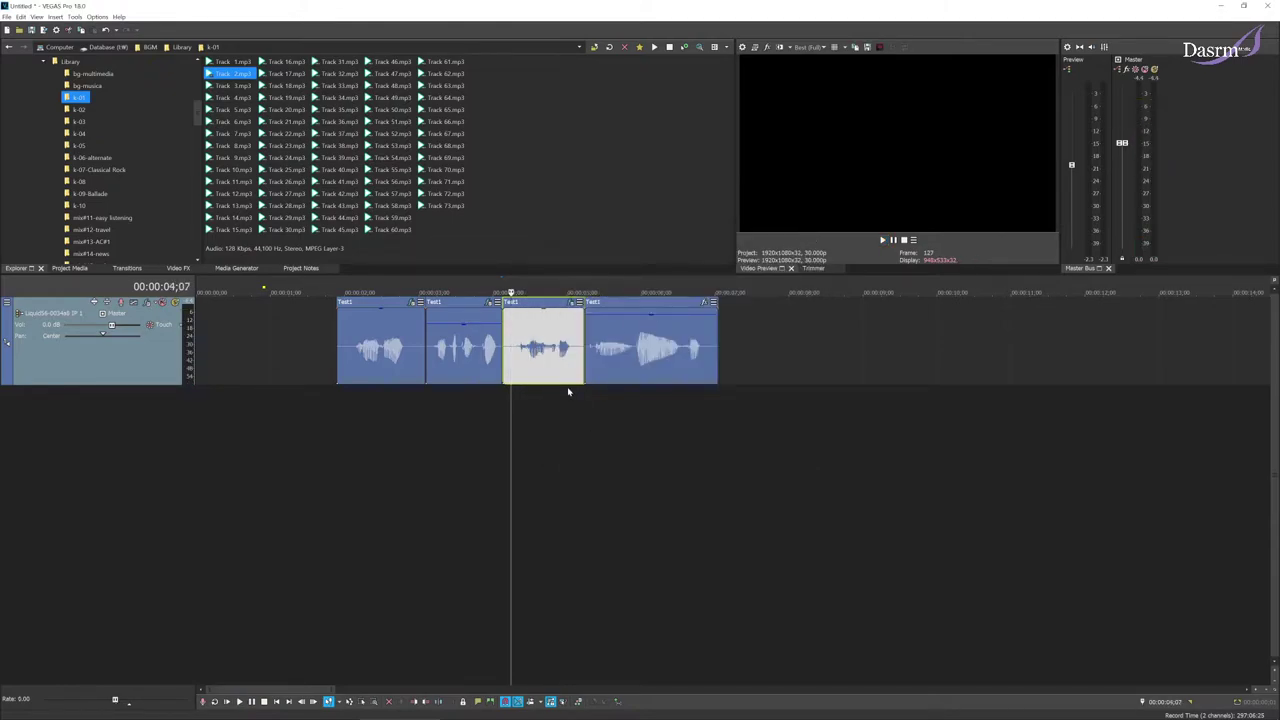
# Play back all four voice clips in sequence to hear their separate effects
pyautogui.click(357, 409)
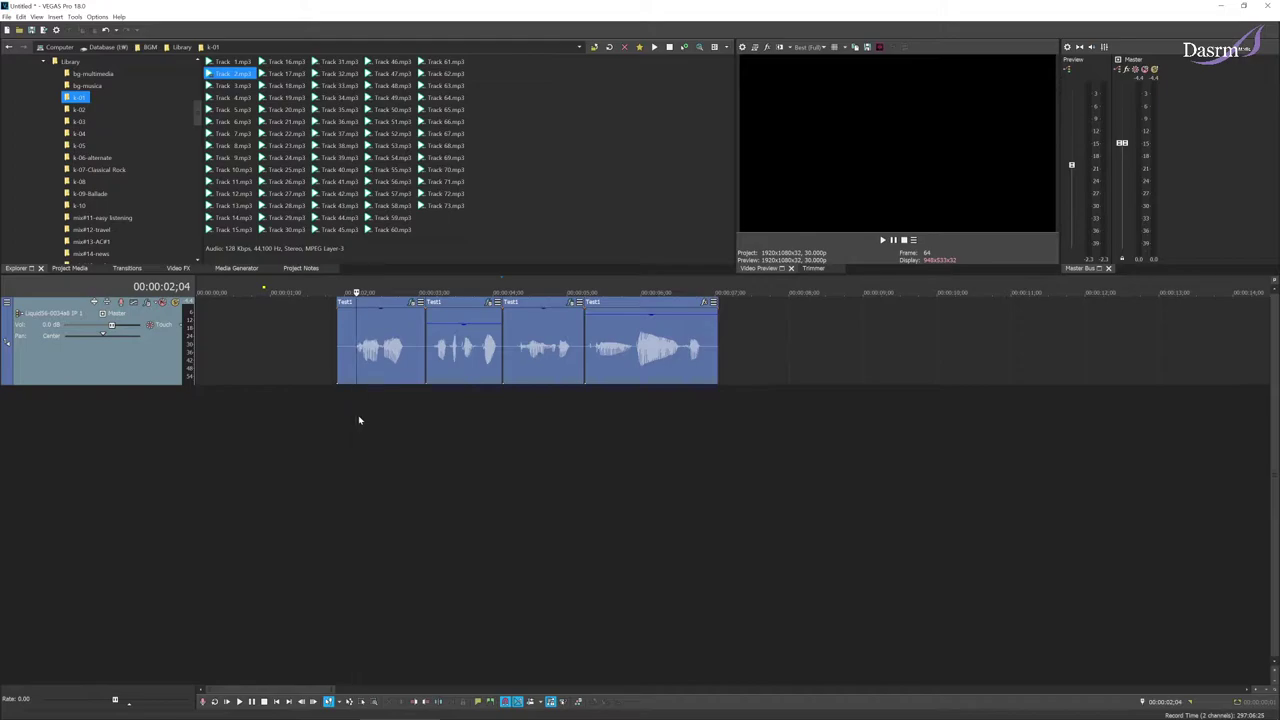
pyautogui.press('space')
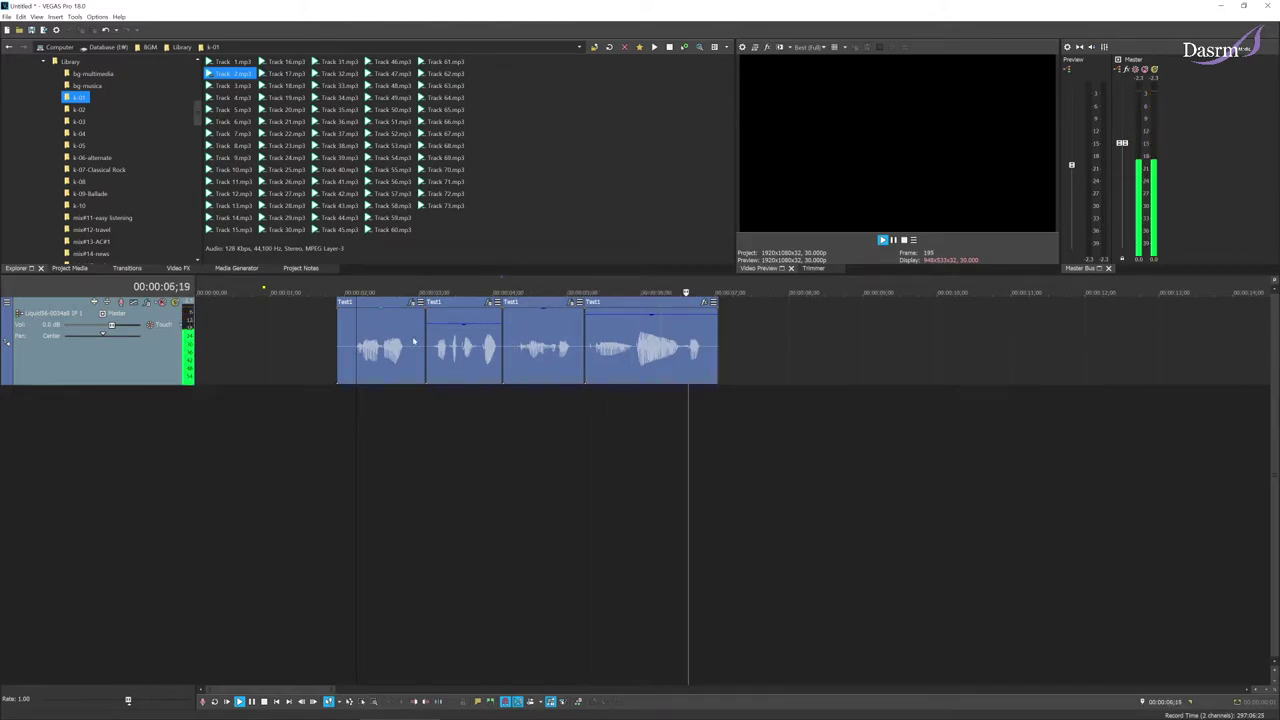
pyautogui.press('space')
pyautogui.click(632, 350)
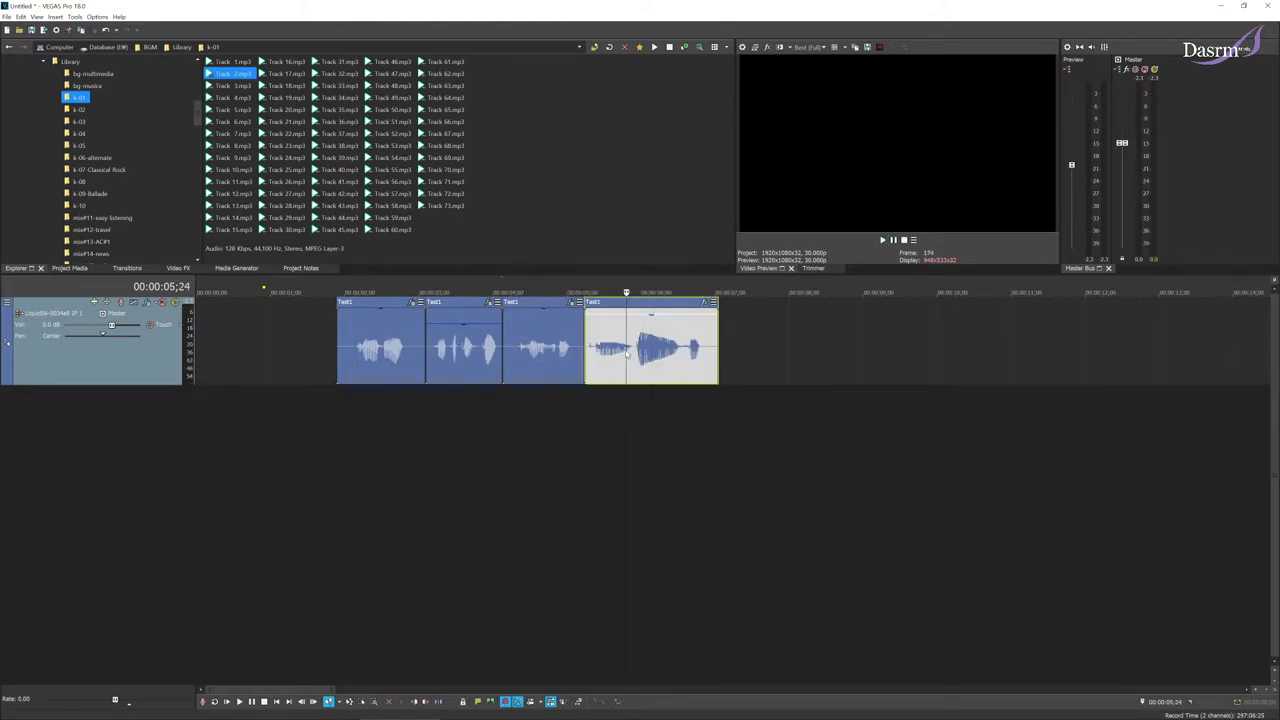
pyautogui.click(560, 366)
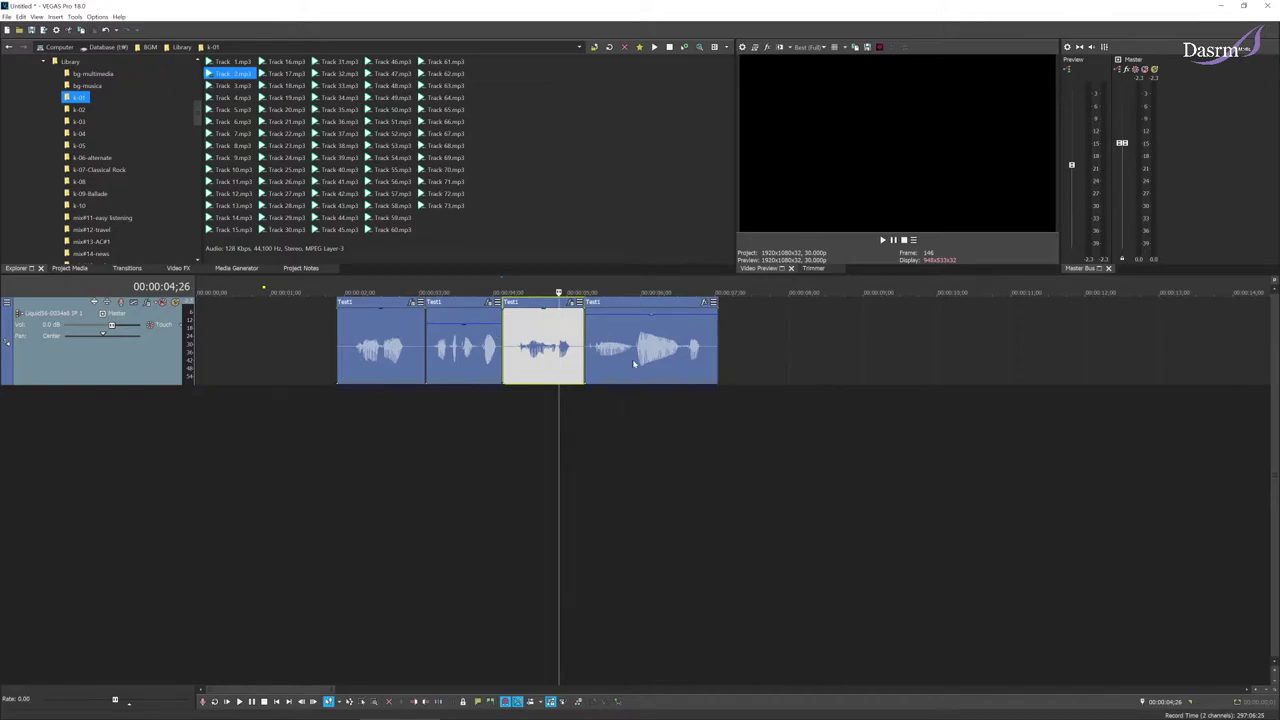
pyautogui.click(714, 306)
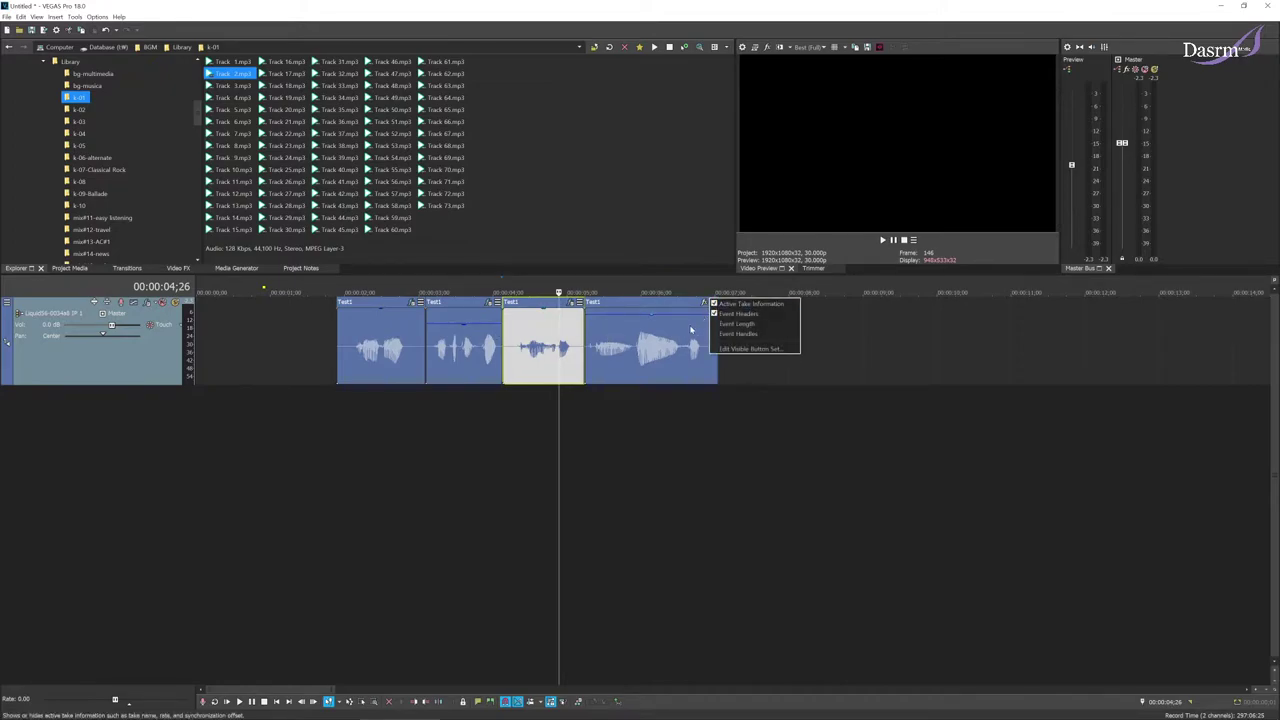
pyautogui.click(656, 350)
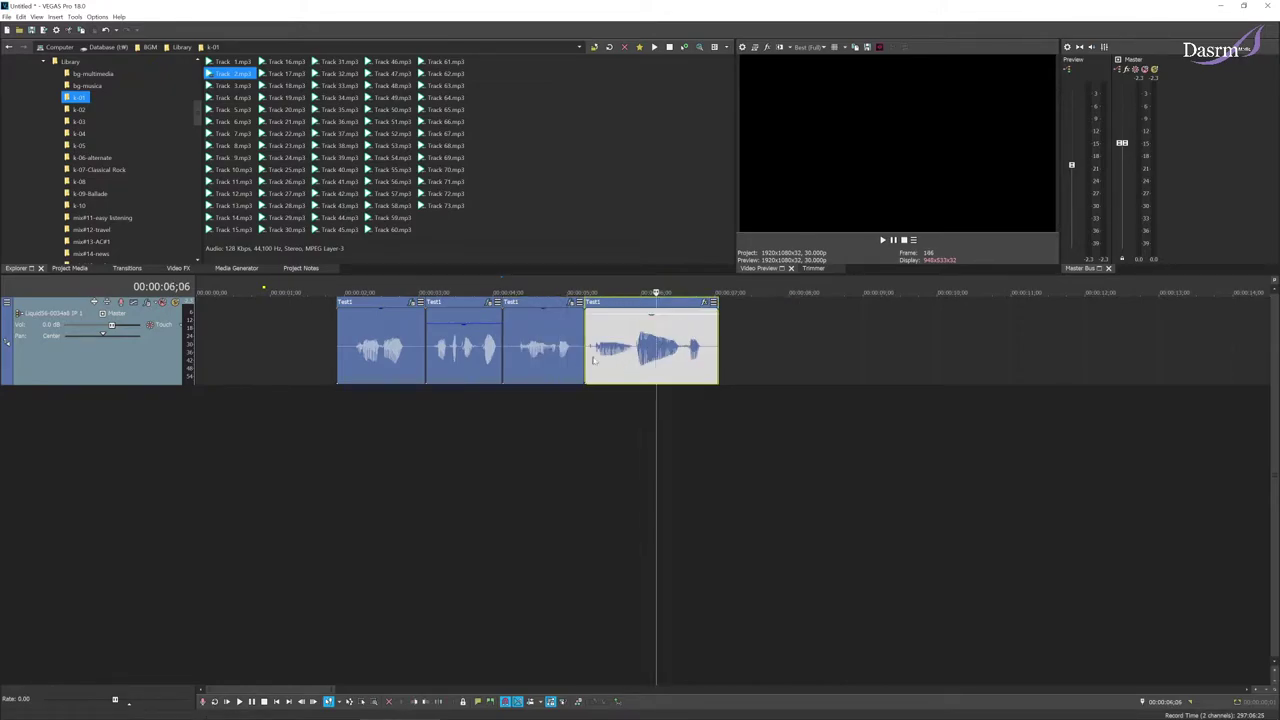
# Raise the second voice clip's gain slightly and clear the clip selection
pyautogui.click(464, 328)
pyautogui.click(275, 362)
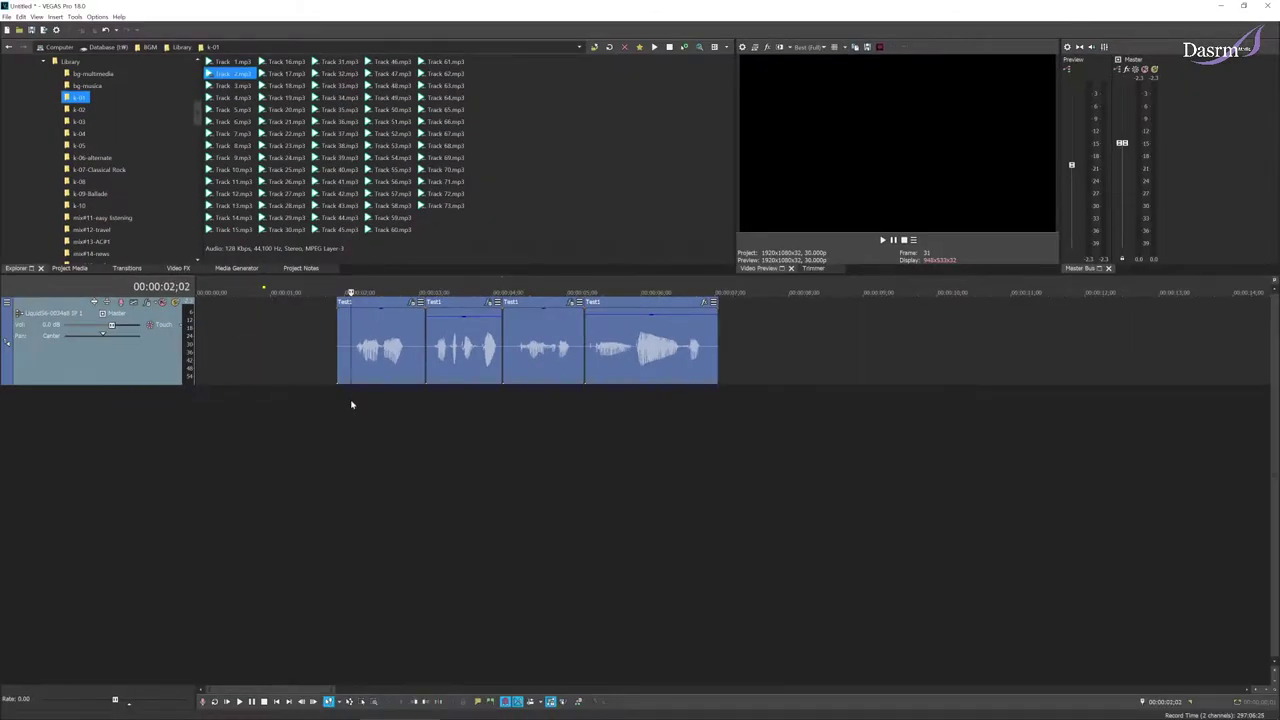
# Move the short music clip onto a new track beneath the voice clips and the long music clip onto a third track
pyautogui.scroll(-2, 355, 405)
pyautogui.scroll(-4, 358, 410)
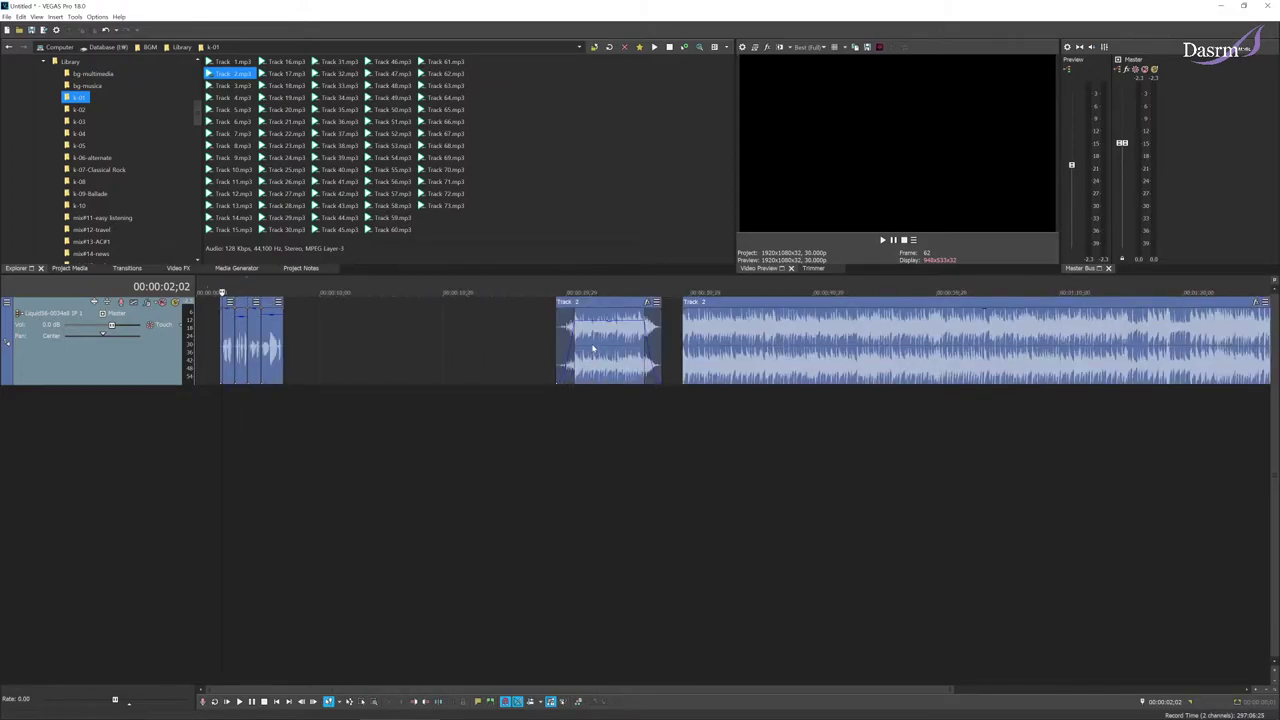
pyautogui.moveTo(586, 341); pyautogui.dragTo(304, 425)
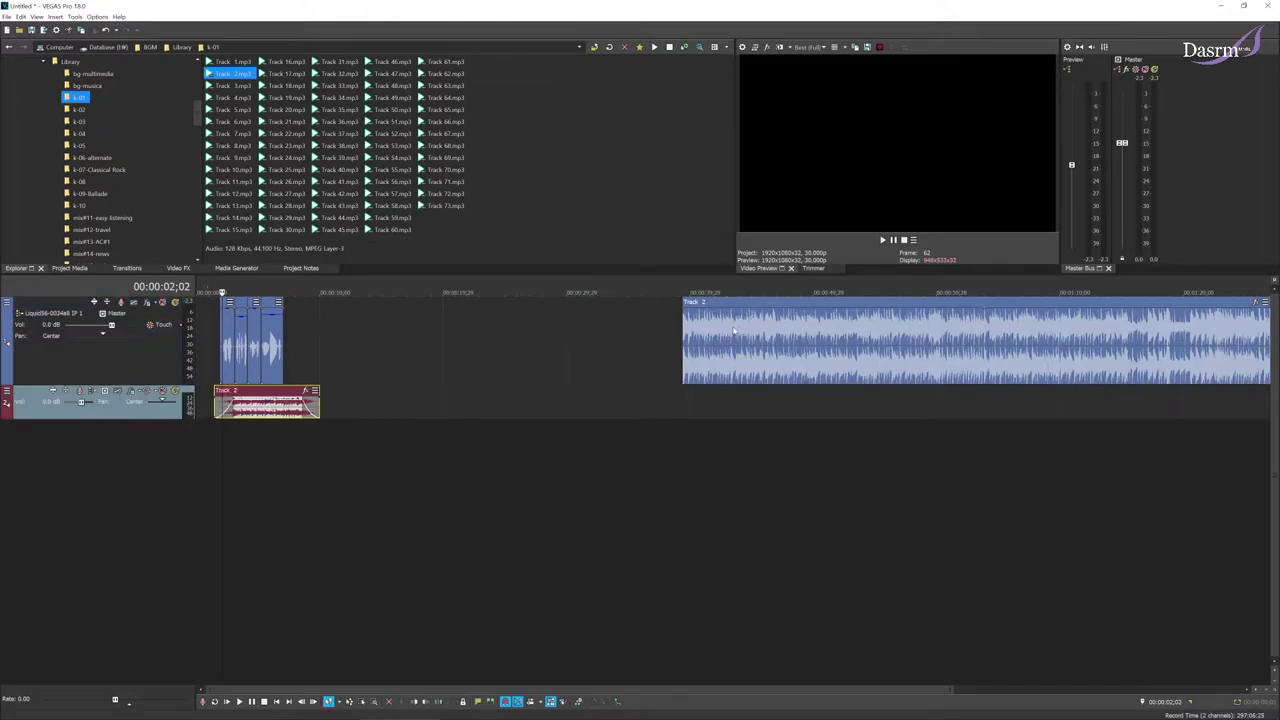
pyautogui.click(236, 436)
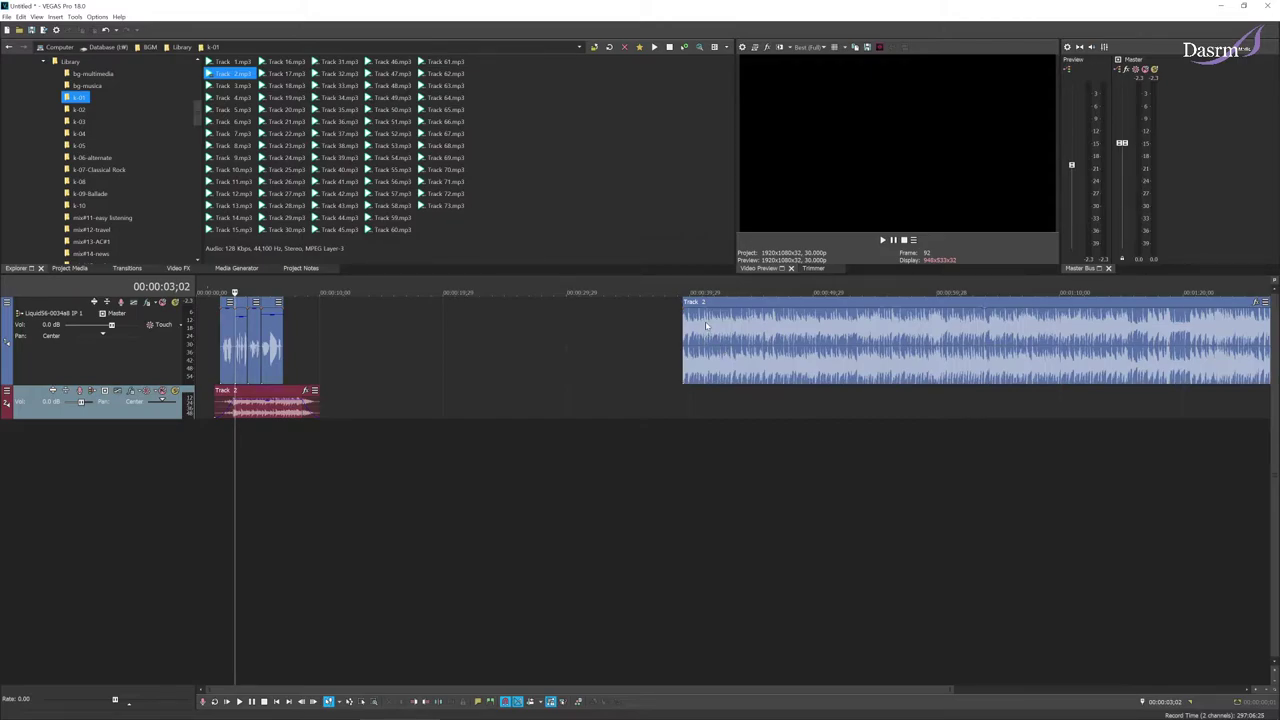
pyautogui.moveTo(706, 325); pyautogui.dragTo(424, 451)
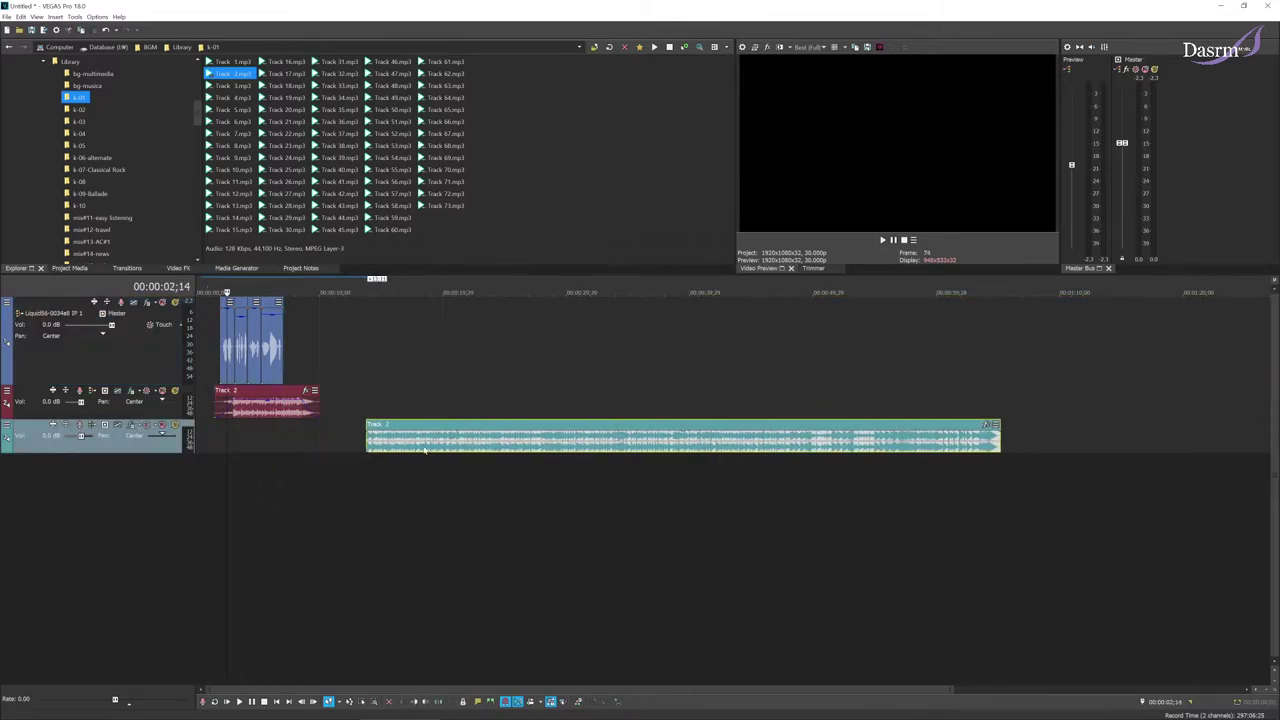
# Shift the short music clip slightly earlier so it starts before the voice, and play both together
pyautogui.moveTo(268, 416)
pyautogui.mouseDown()
pyautogui.moveTo(435, 413)
pyautogui.moveTo(250, 420)
pyautogui.mouseUp()
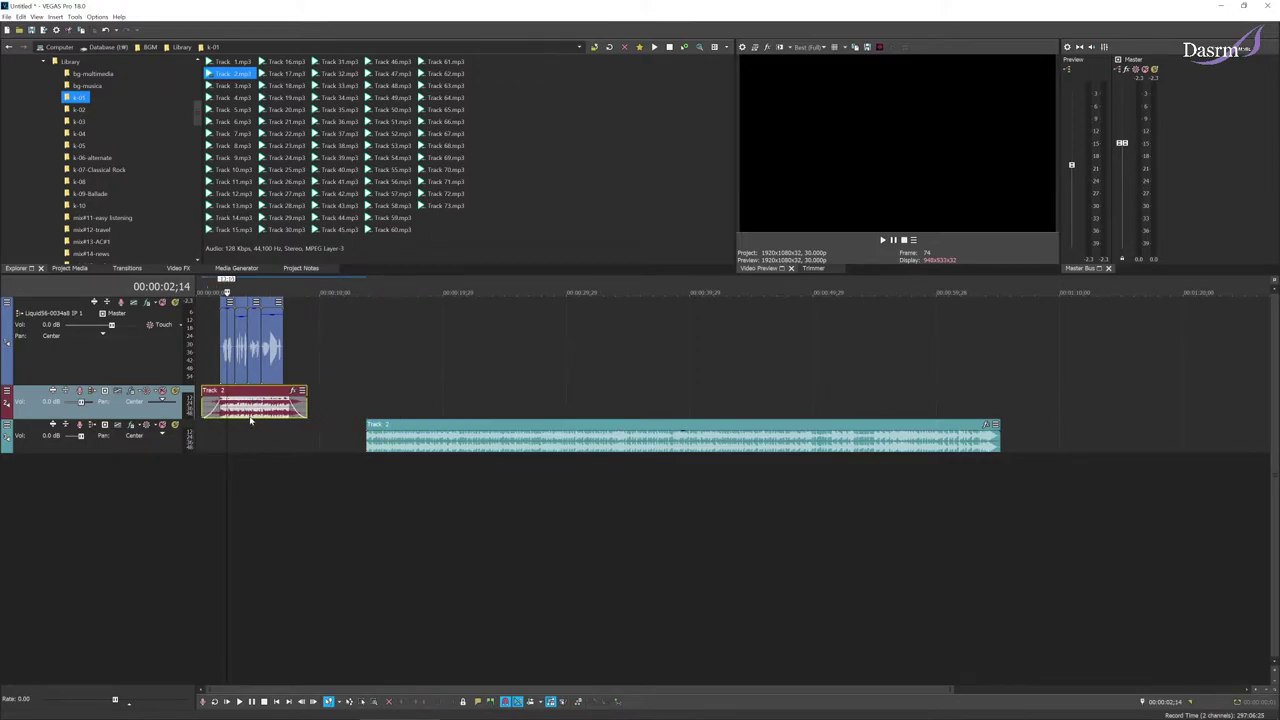
pyautogui.click(218, 450)
pyautogui.press('space')
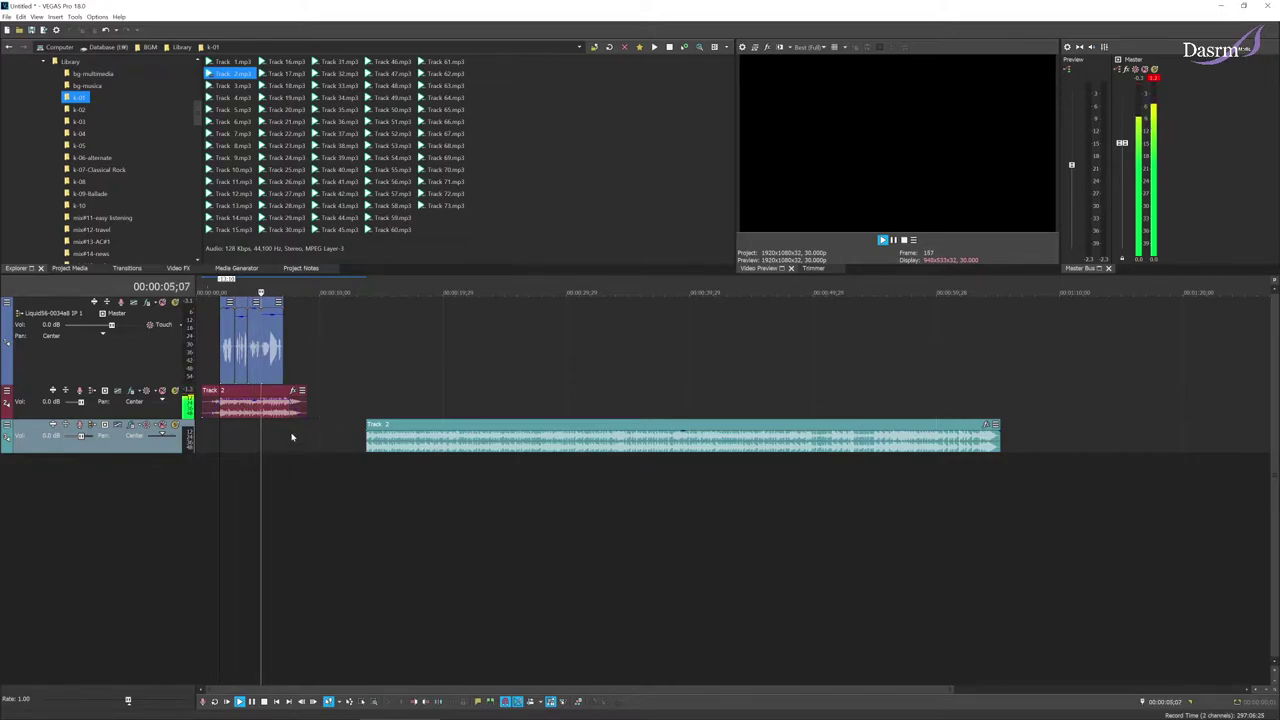
# Lower the short music clip's gain to about -10 dB and return the playhead to just before the voice clips
pyautogui.click(219, 405)
pyautogui.press('space')
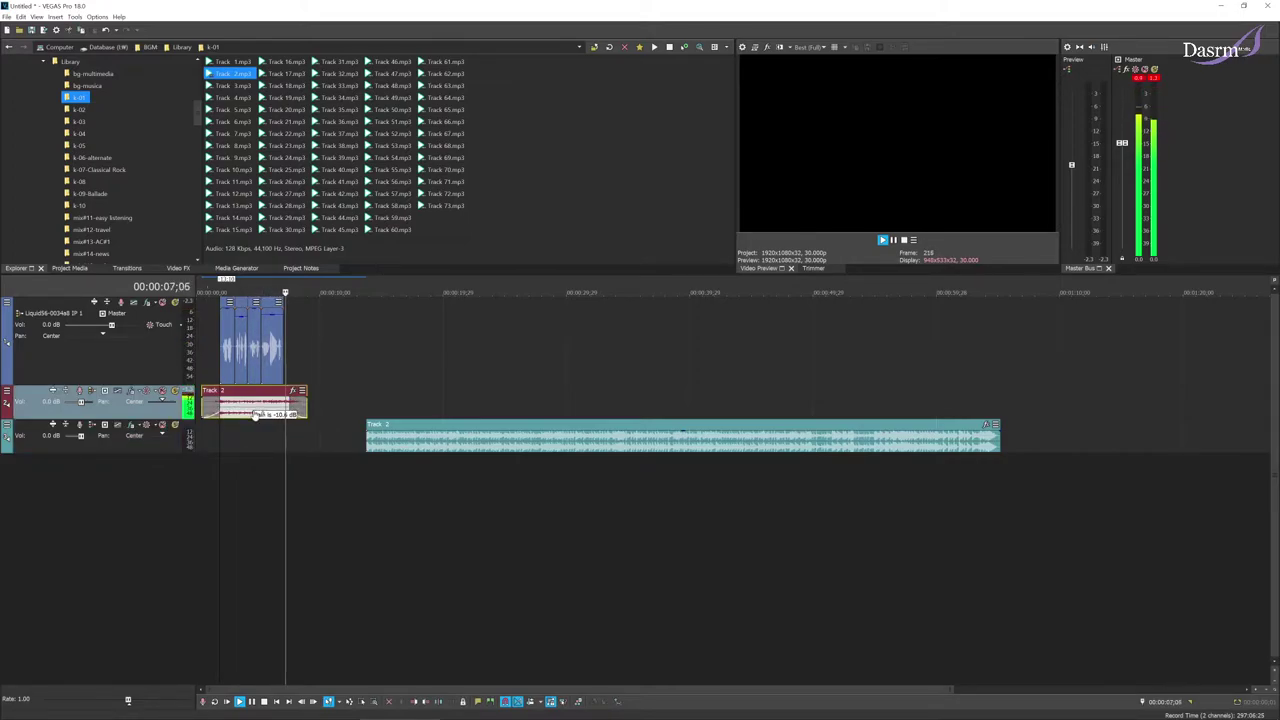
pyautogui.click(216, 444)
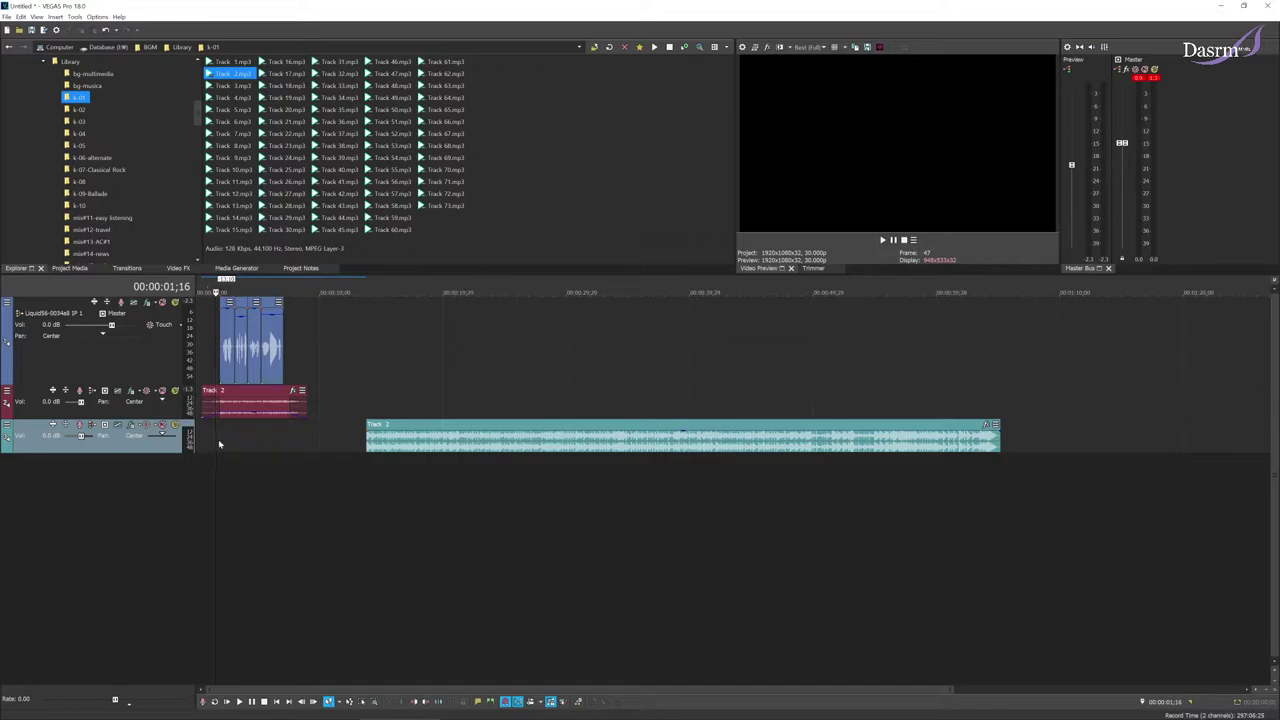
pyautogui.scroll(3, 220, 440)
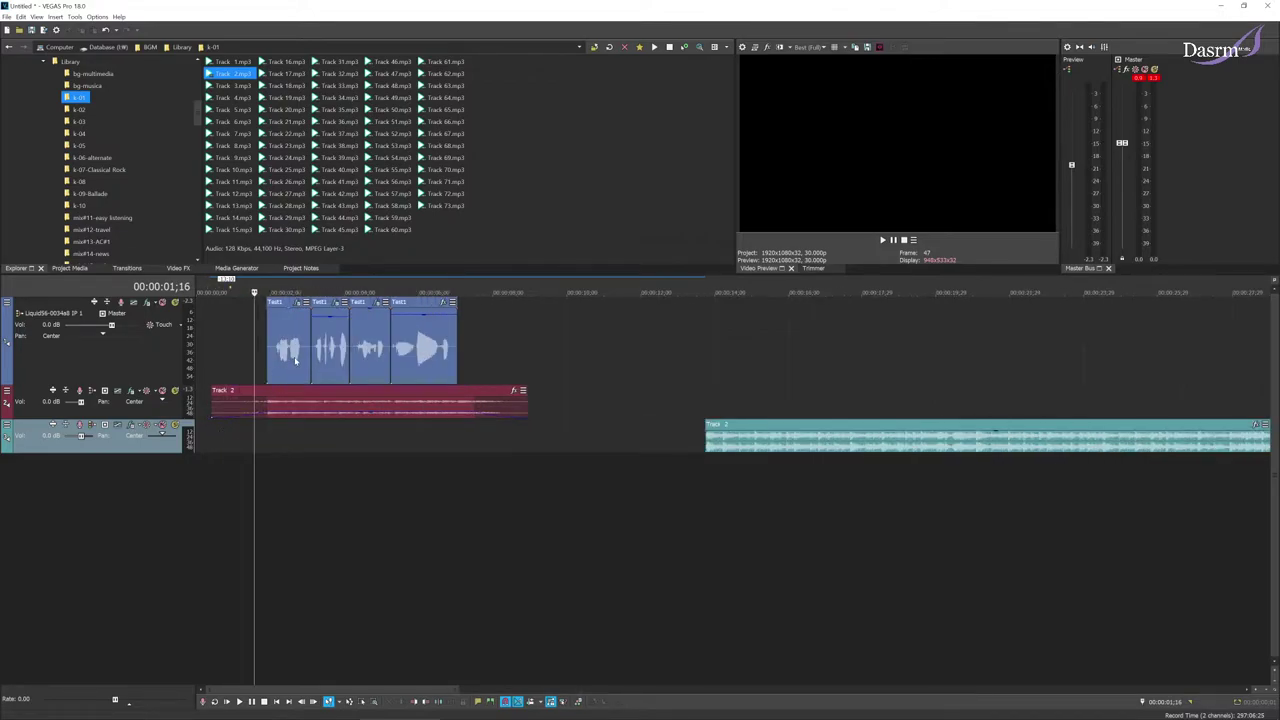
pyautogui.click(292, 345)
pyautogui.click(333, 349)
pyautogui.click(370, 348)
pyautogui.click(414, 348)
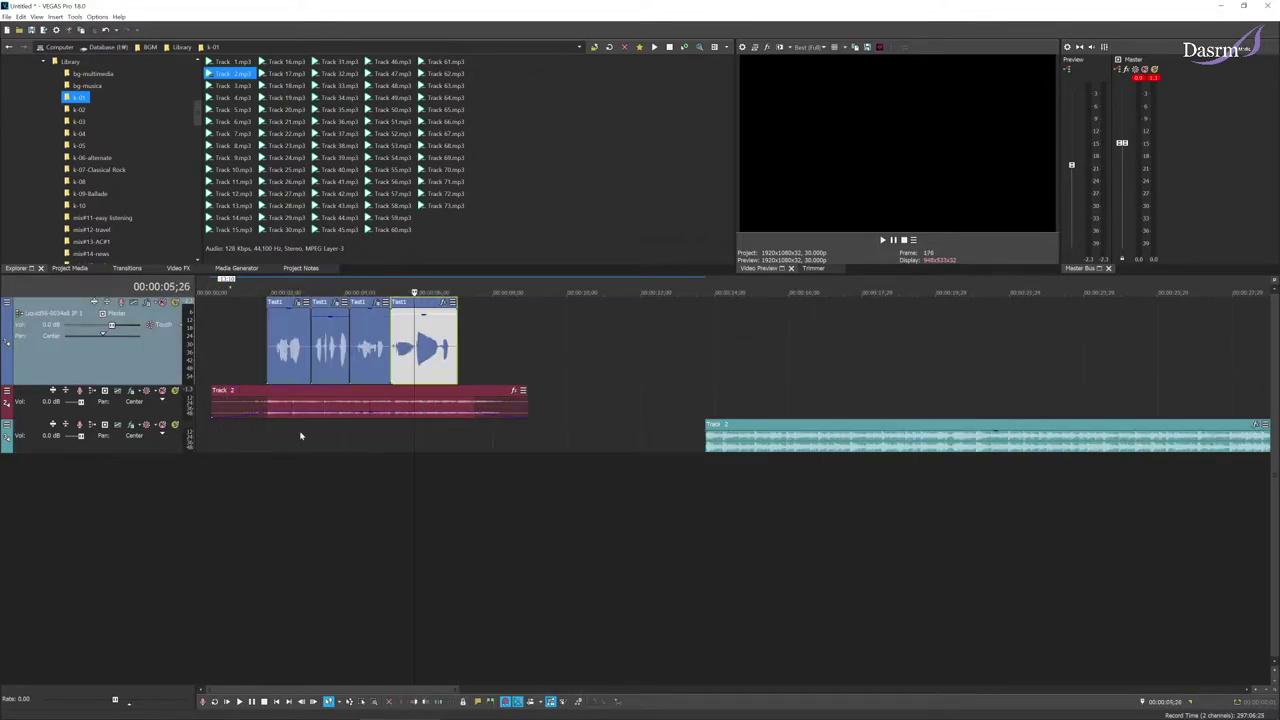
# Play the voice clips together with the quieter background music from just before the first voice clip
pyautogui.click(272, 437)
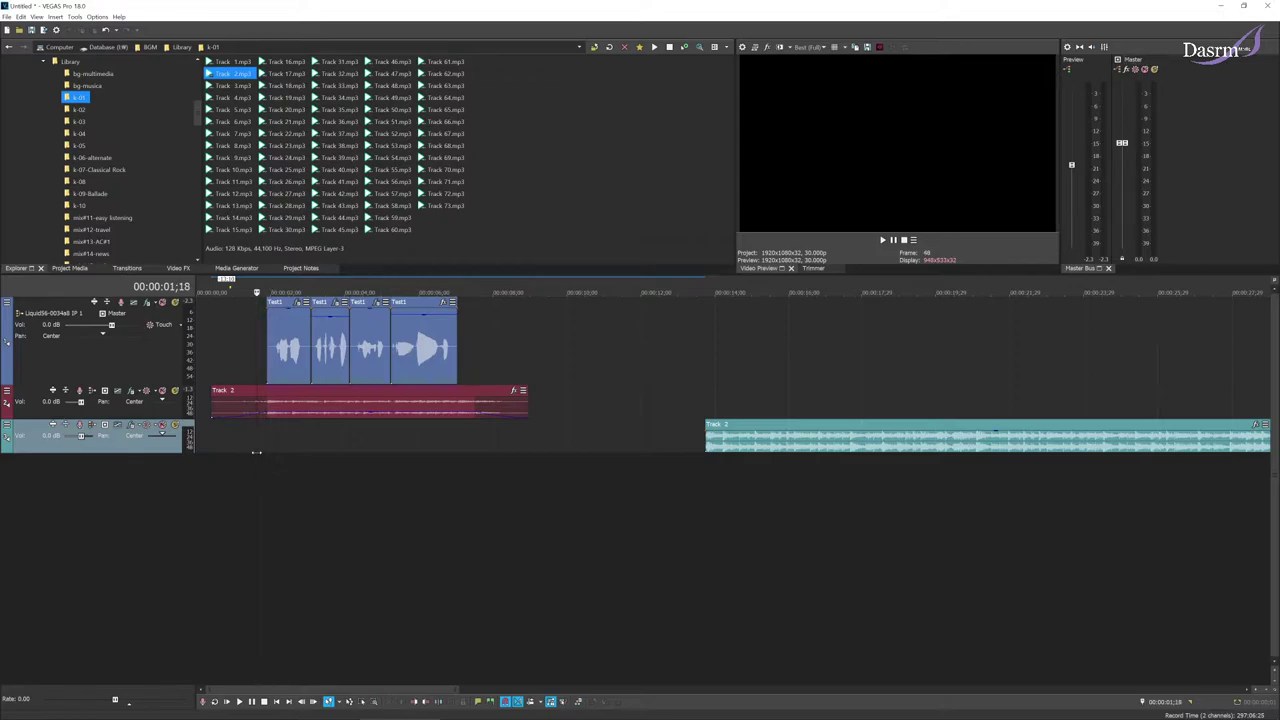
pyautogui.press('space')
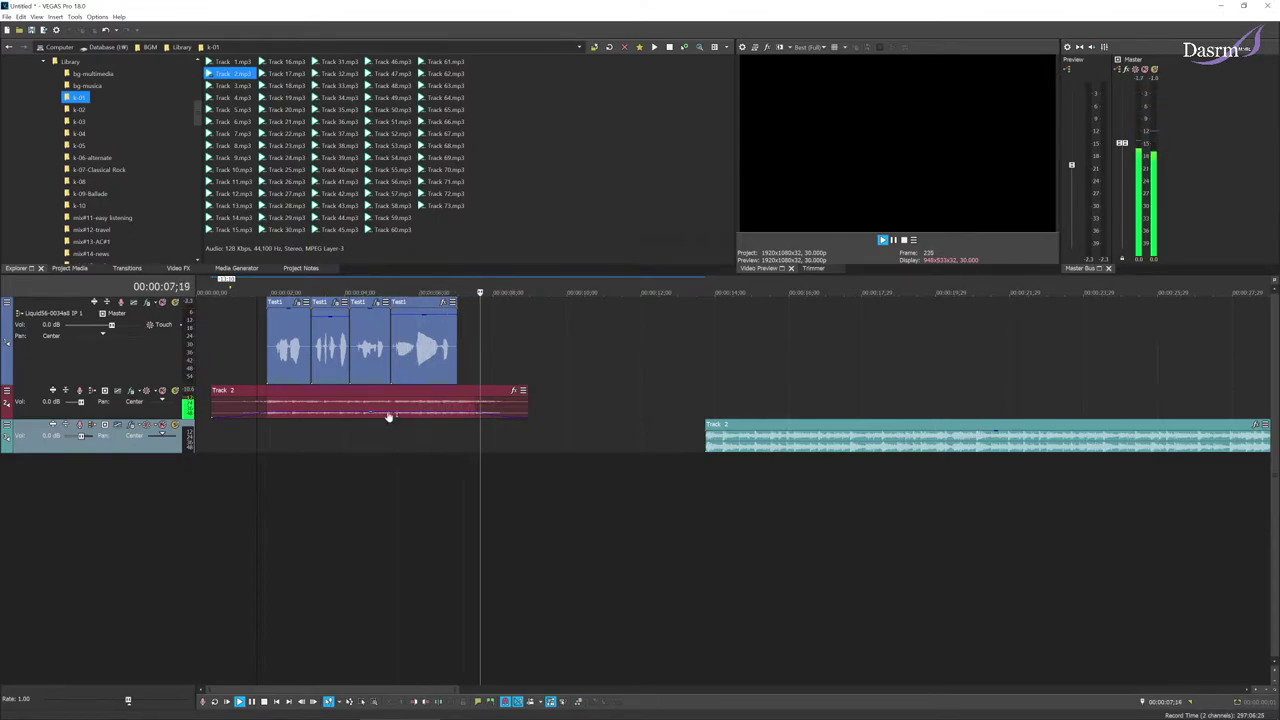
pyautogui.press('space')
# Select all four voice clips and move them together about one second later over the music
pyautogui.click(290, 350)
pyautogui.keyDown('shift'); pyautogui.click(422, 346); pyautogui.keyUp('shift')
pyautogui.moveTo(422, 346); pyautogui.dragTo(463, 348)
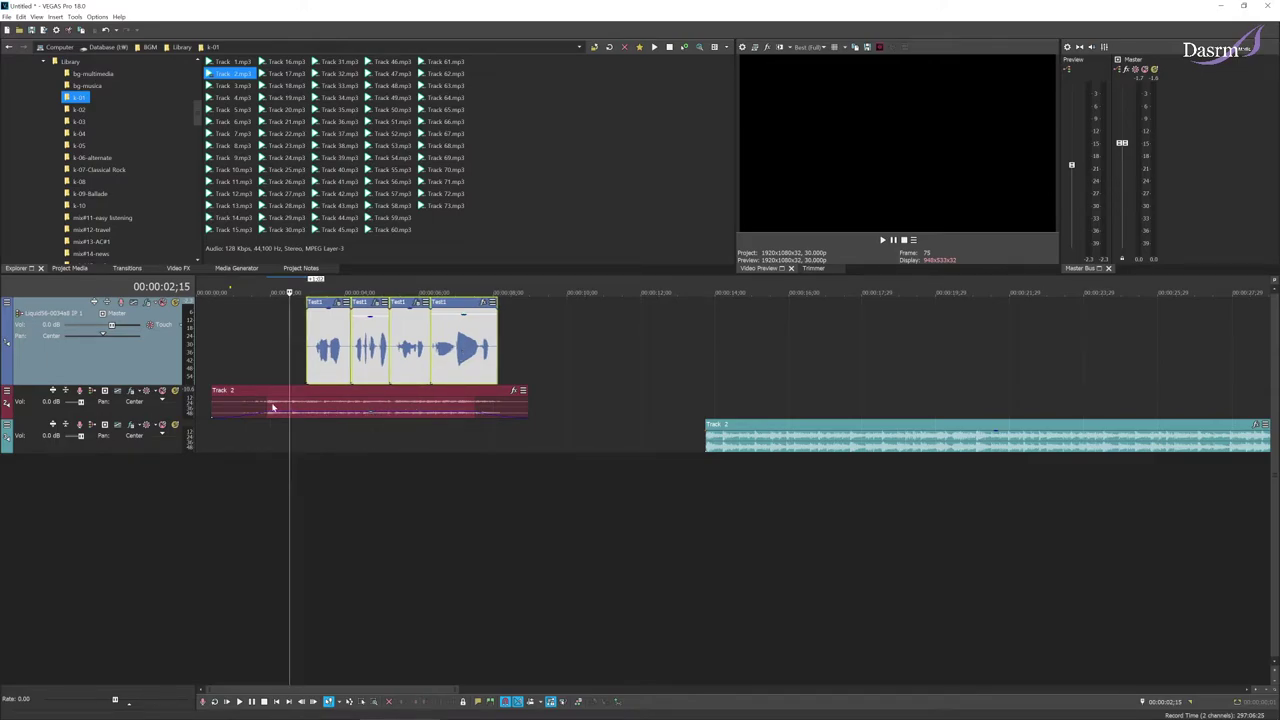
# Shorten the short music clip's fade-in and increase the height of its track
pyautogui.click(272, 407)
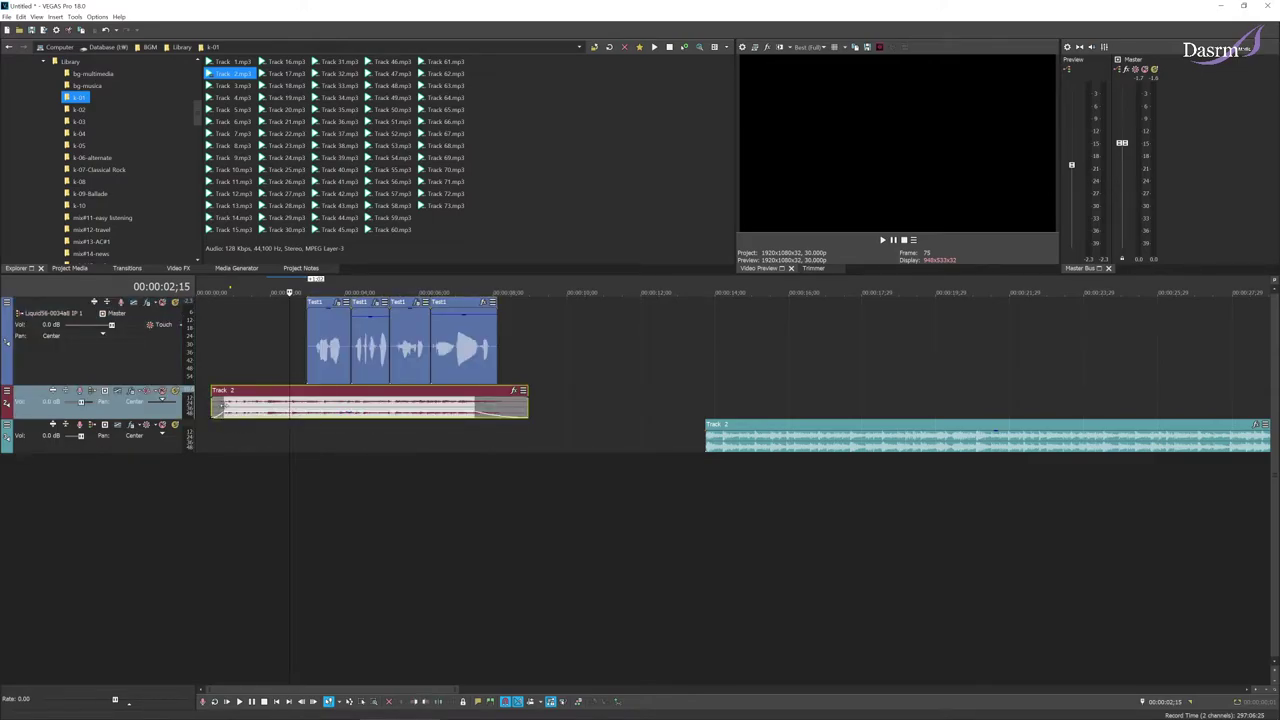
pyautogui.moveTo(100, 419); pyautogui.dragTo(100, 467)
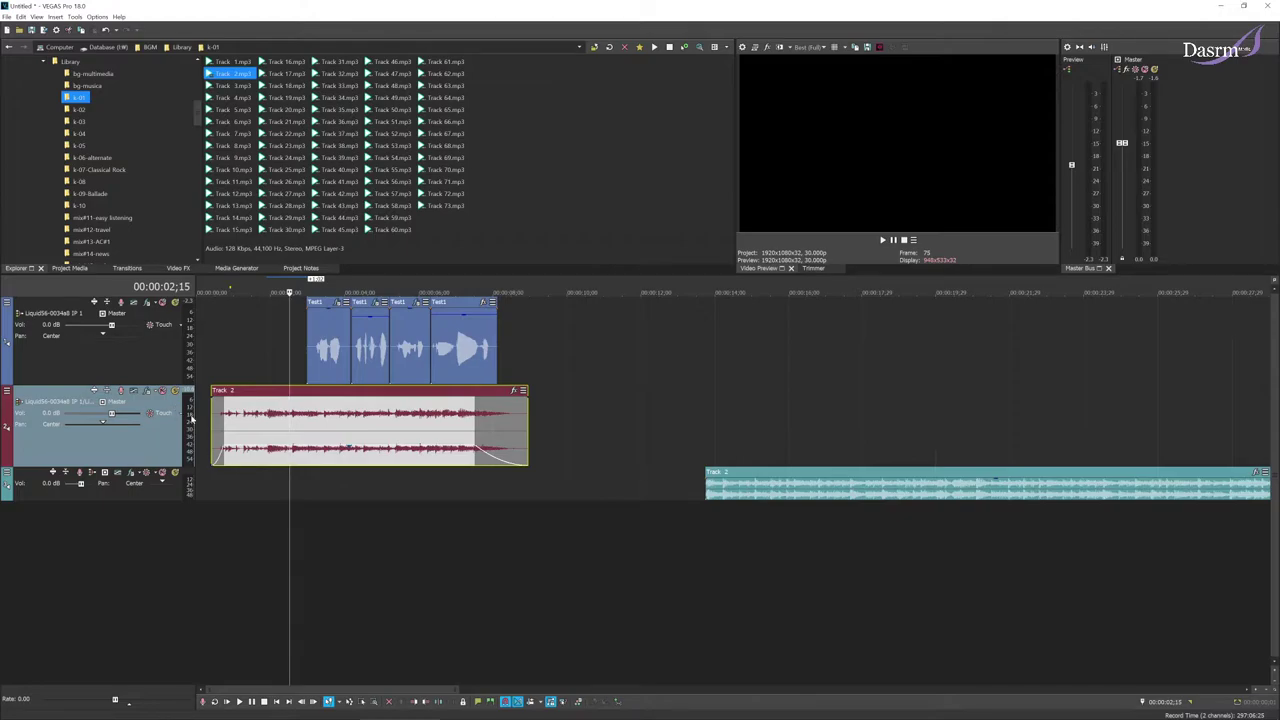
# Compare playback with the voice track muted and with it soloed, restore normal playback of all tracks, and stop
pyautogui.click(162, 302)
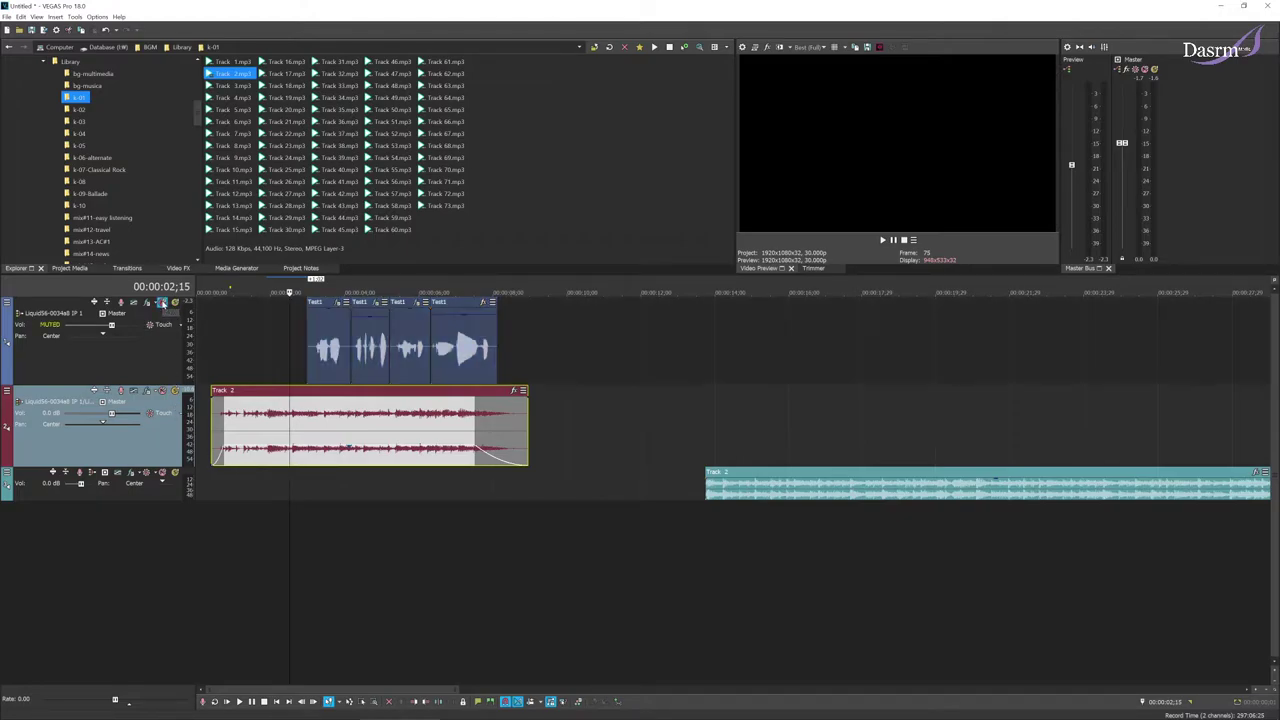
pyautogui.press('space')
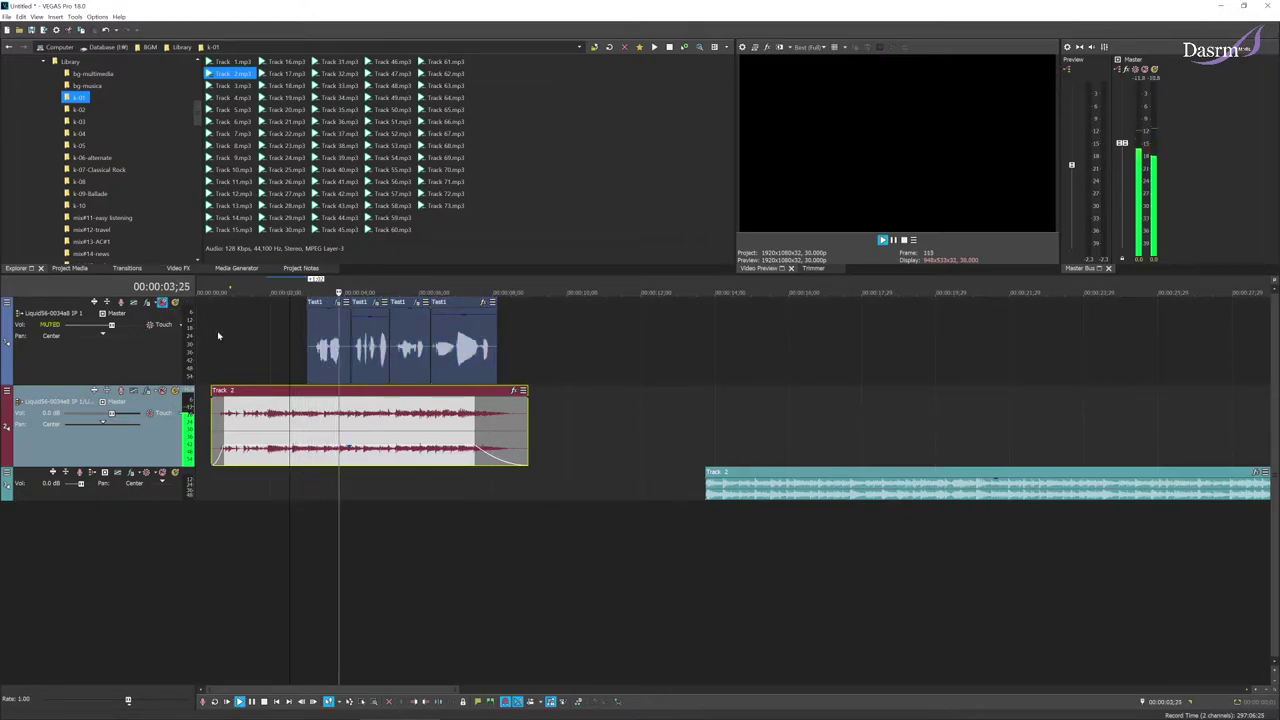
pyautogui.click(162, 302)
pyautogui.click(175, 302)
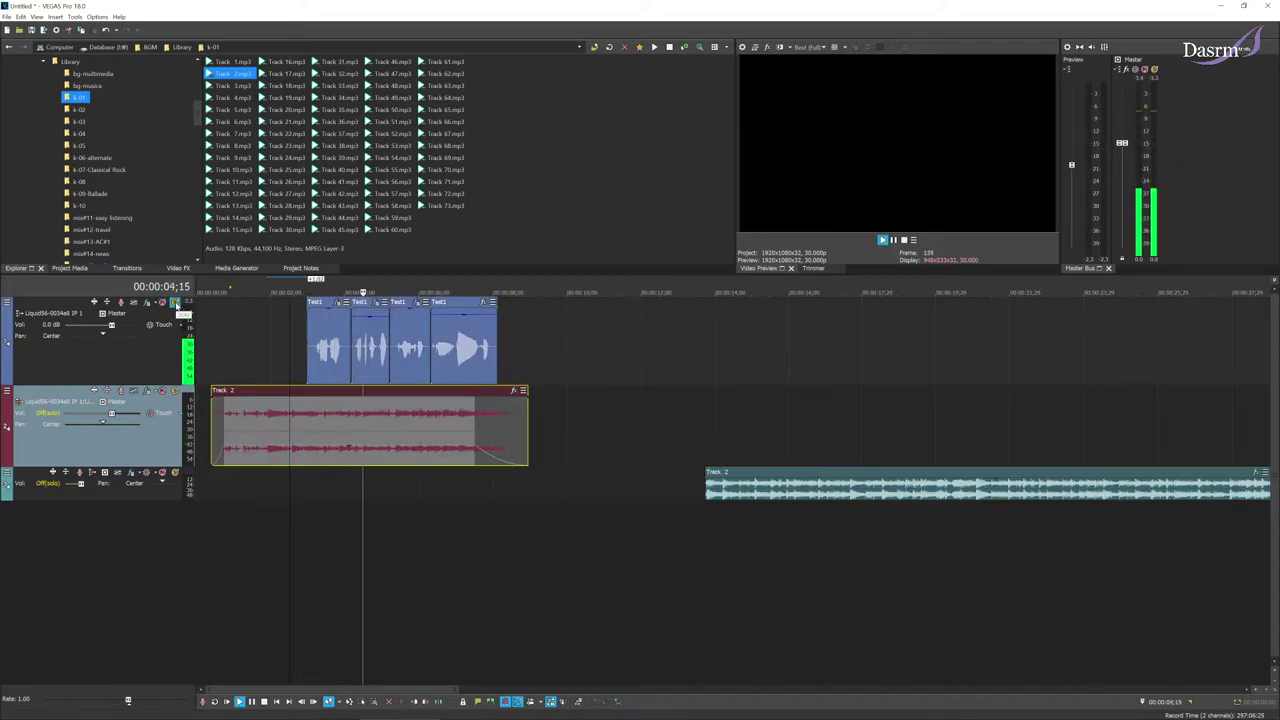
pyautogui.click(175, 302)
pyautogui.press('space')
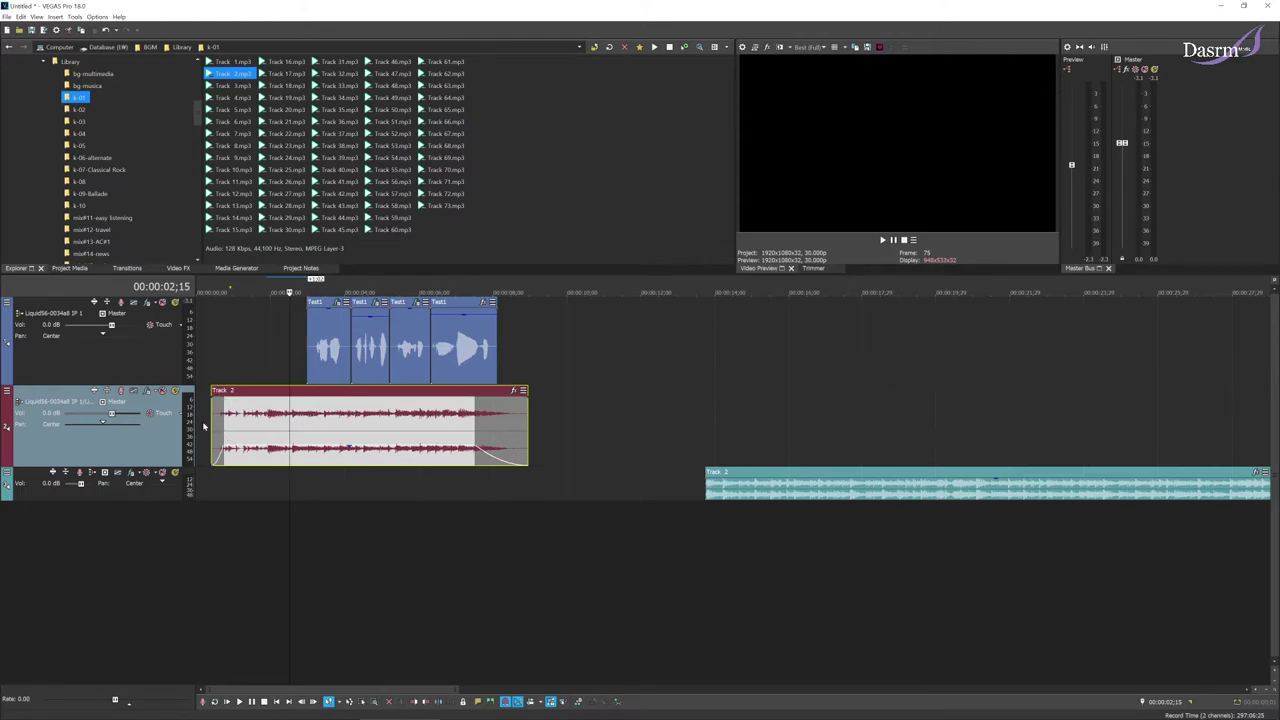
# Raise the short music clip's gain back to its full level
pyautogui.click(206, 431)
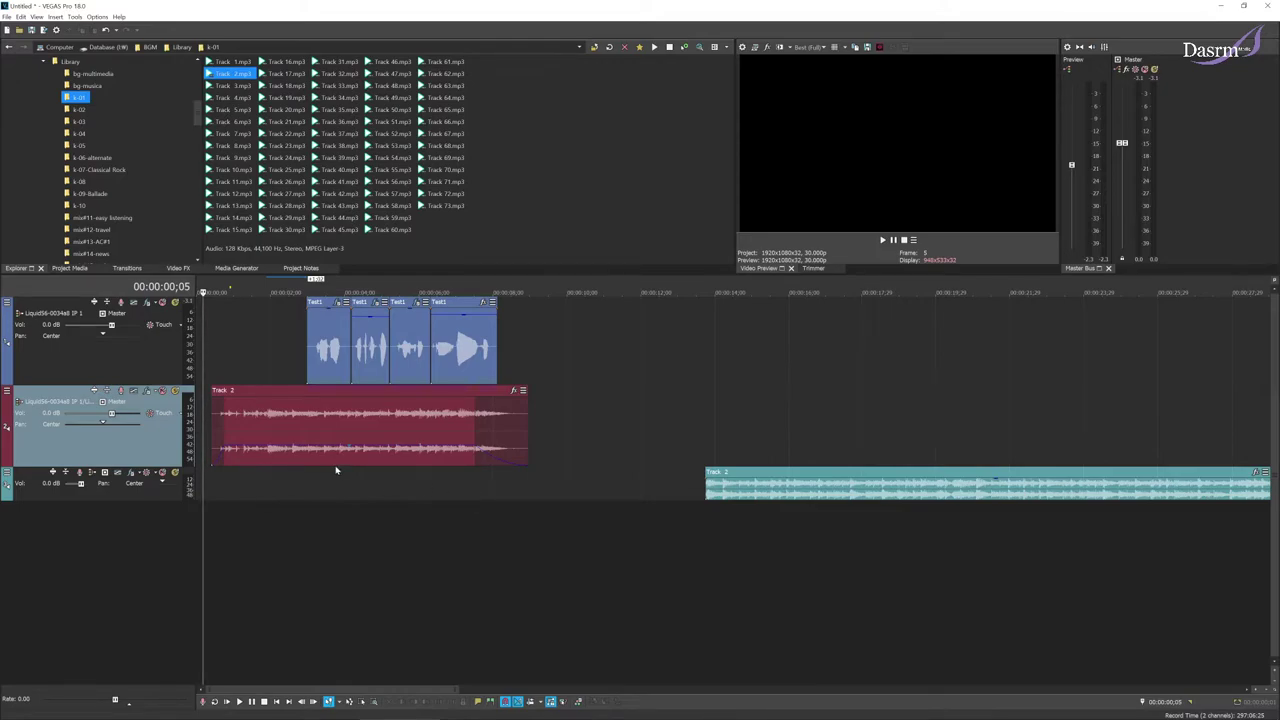
pyautogui.scroll(2, 310, 471)
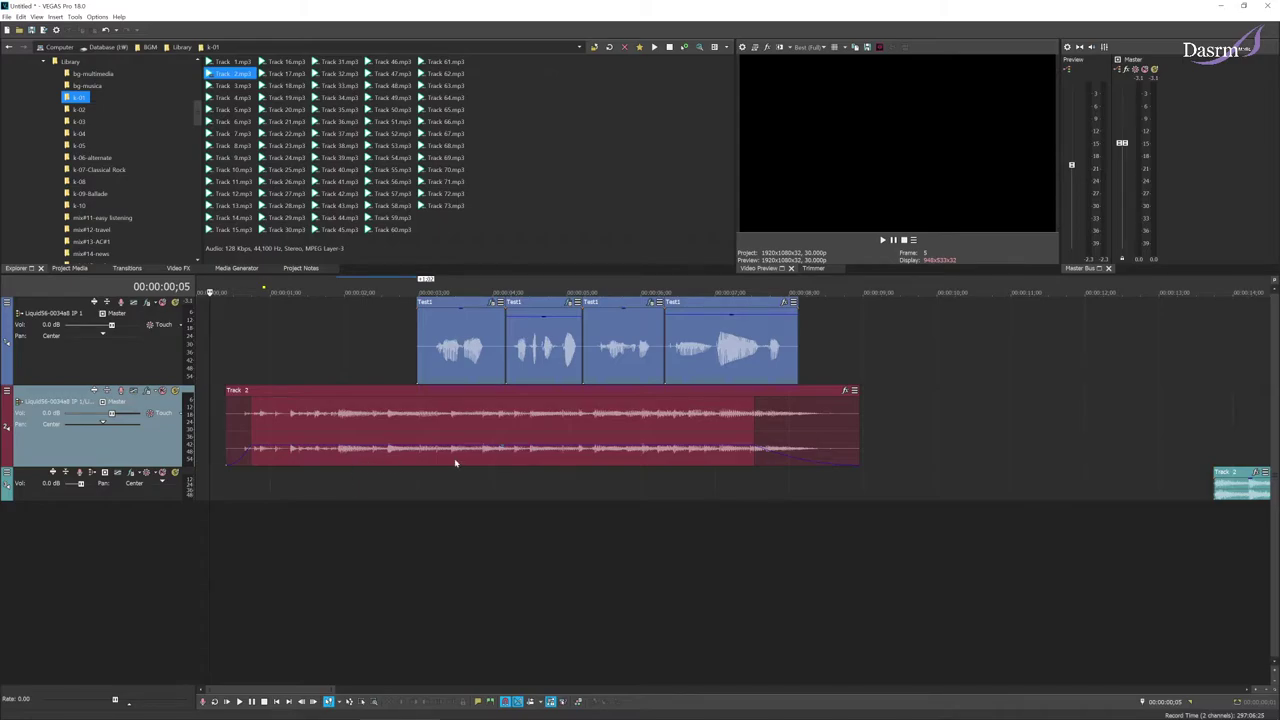
pyautogui.click(503, 449)
pyautogui.moveTo(502, 422); pyautogui.dragTo(507, 401)
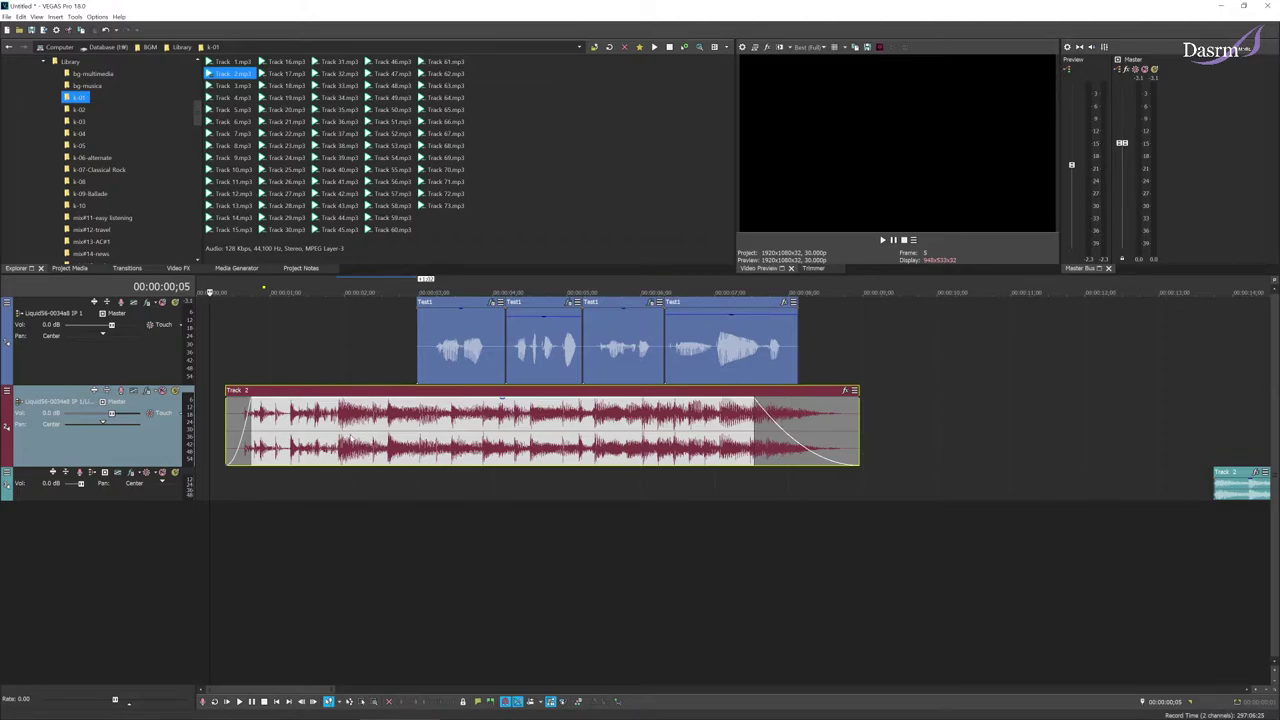
# Add a point to the music track's volume envelope at 00:00:02;18, just before the first voice clip
pyautogui.click(327, 428)
pyautogui.click(224, 428)
pyautogui.click(323, 422)
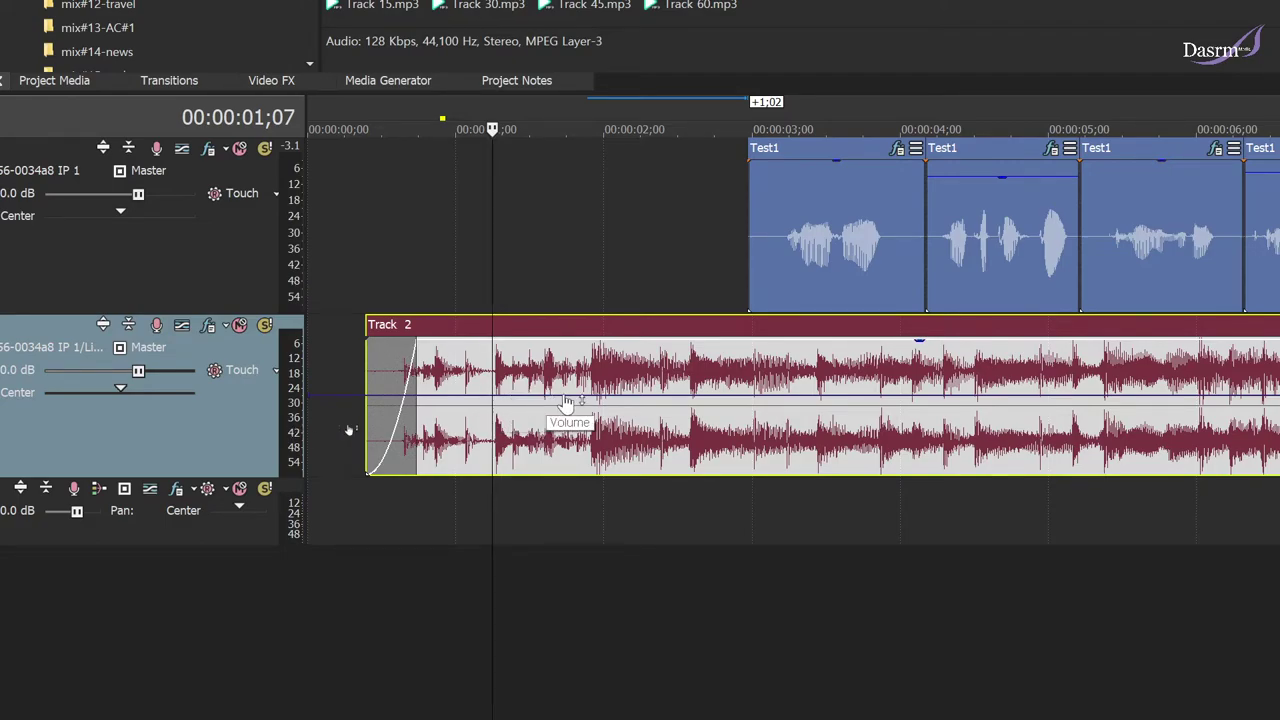
pyautogui.doubleClick(697, 399)
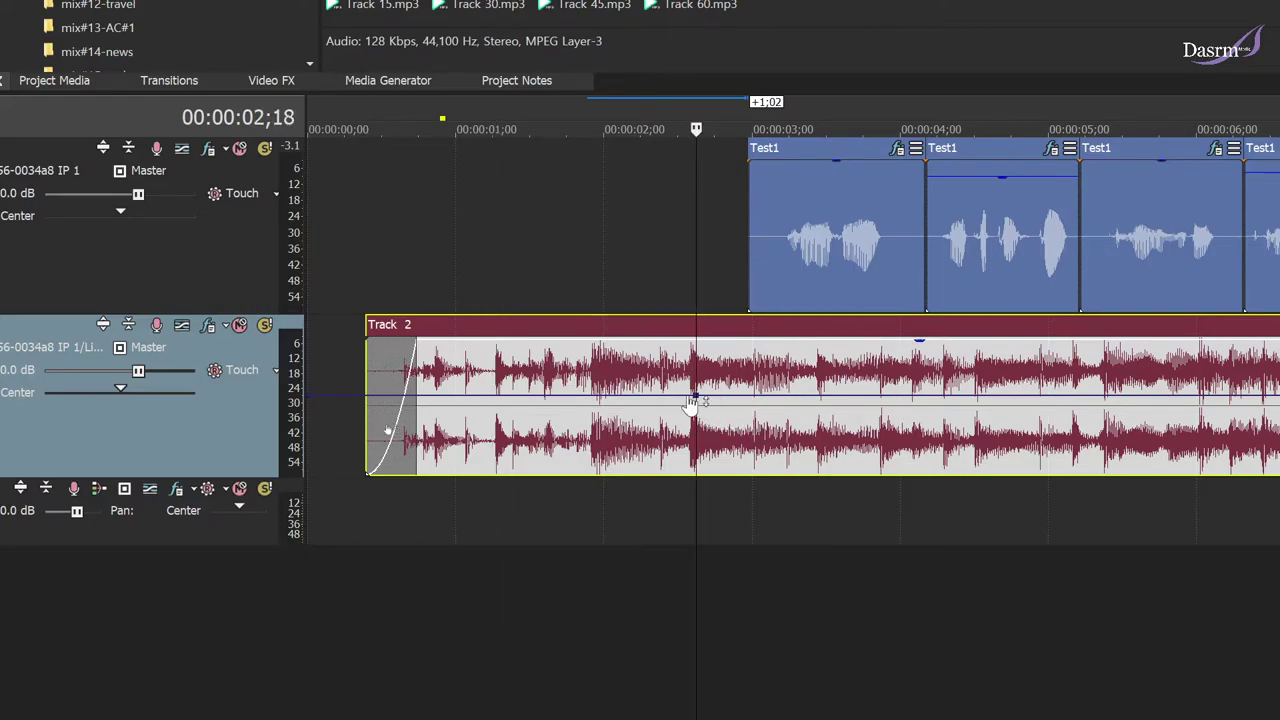
# Lower the music track's volume envelope to about -18.7 dB at 00:00:03;05 and extend the music clip's end by about 3 seconds
pyautogui.doubleClick(741, 399)
pyautogui.moveTo(741, 399); pyautogui.dragTo(782, 466)
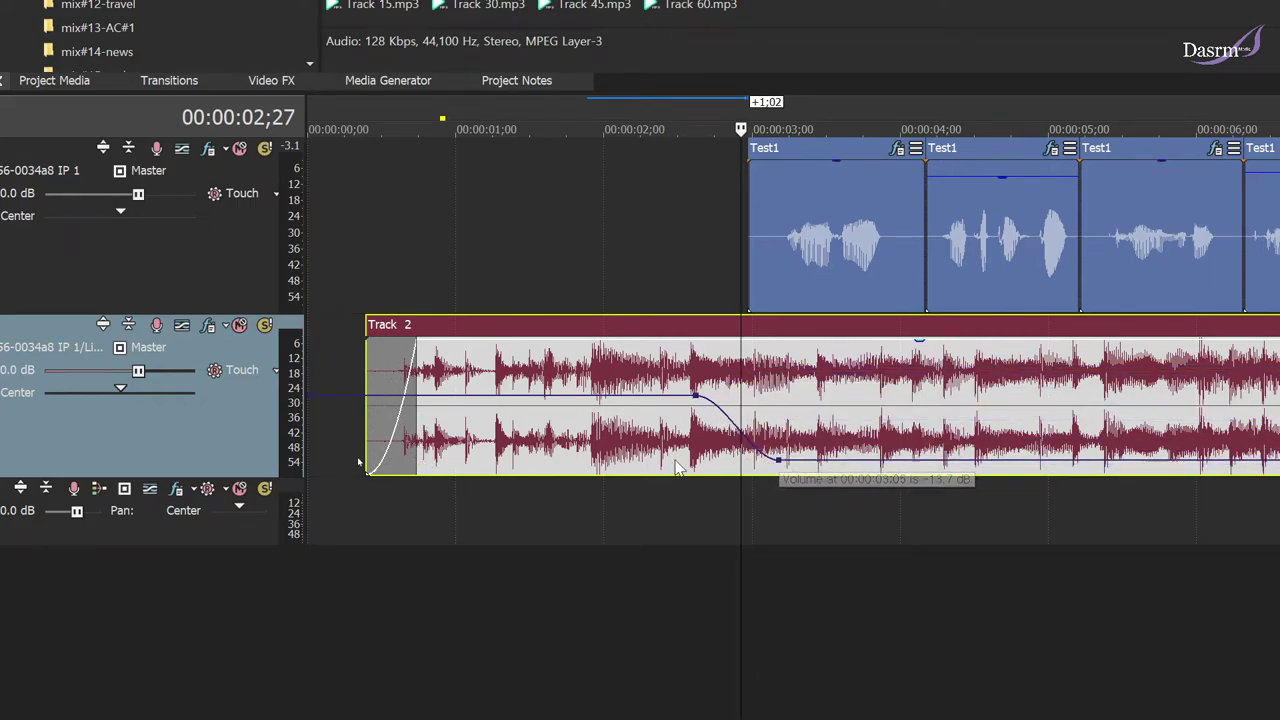
pyautogui.scroll(-5, 583, 470)
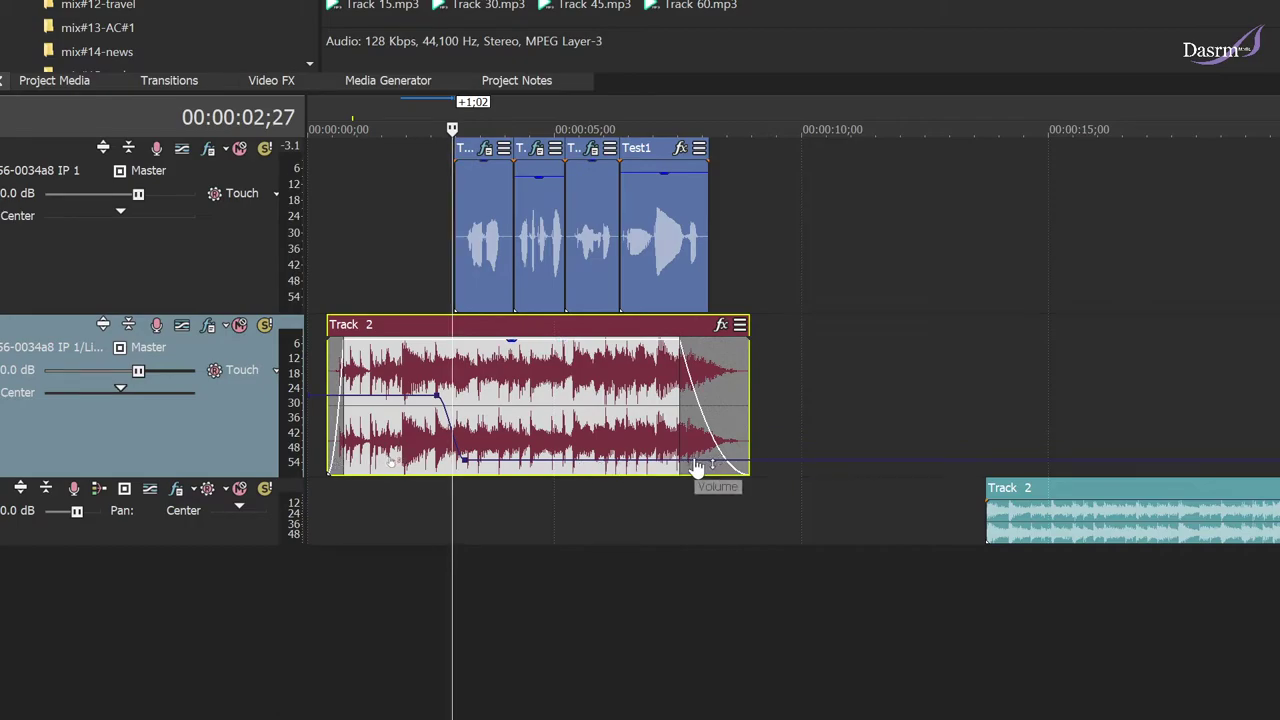
pyautogui.moveTo(750, 399); pyautogui.dragTo(903, 403)
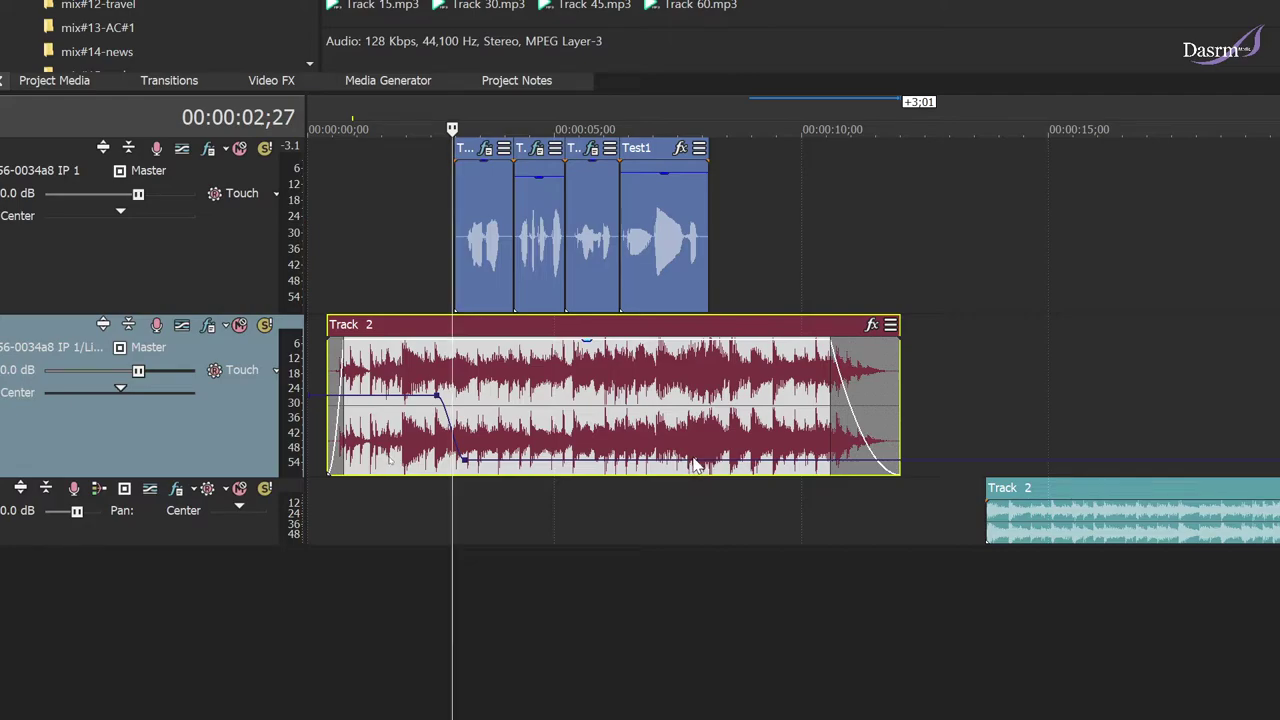
# Add two volume envelope points around the end of the last voice clip and raise the second to the music's original level
pyautogui.click(694, 468)
pyautogui.click(717, 470)
pyautogui.moveTo(719, 468); pyautogui.dragTo(719, 408)
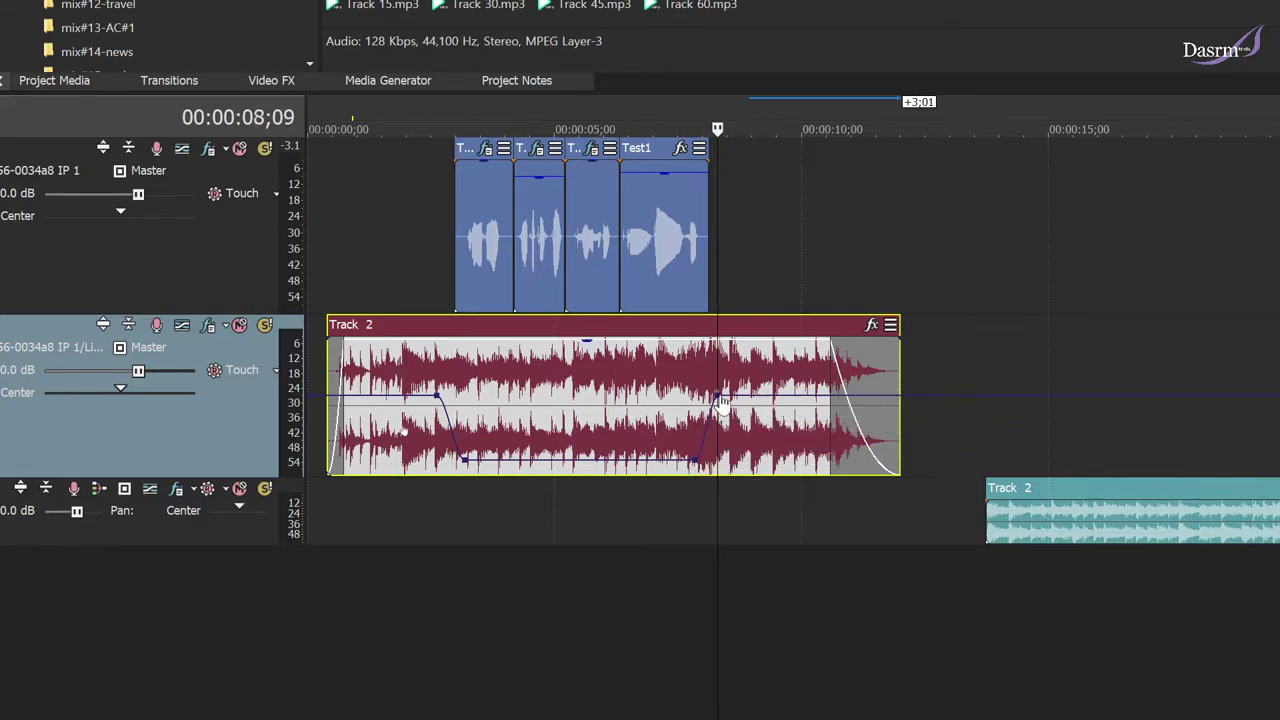
# Play the section from near the start to hear the music dip beneath the voice clips, and stop
pyautogui.click(337, 505)
pyautogui.press('space')
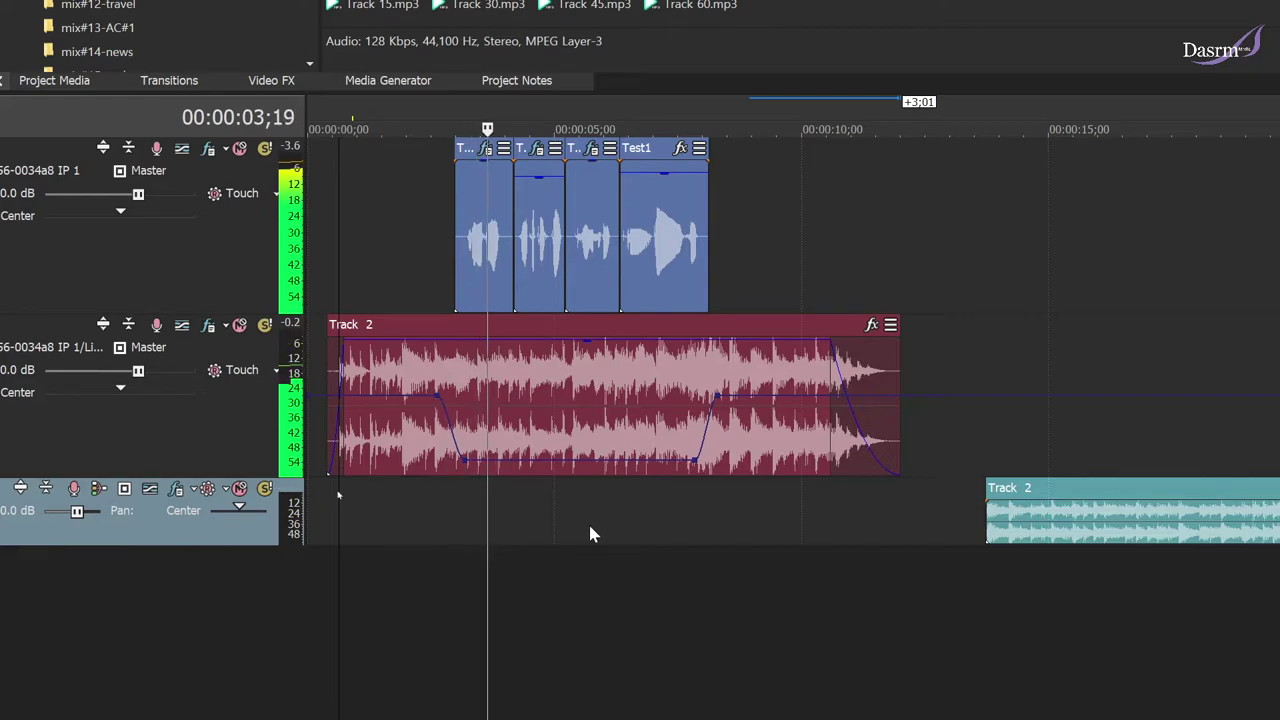
pyautogui.click(773, 472)
pyautogui.press('space')
pyautogui.click(773, 474)
pyautogui.click(716, 505)
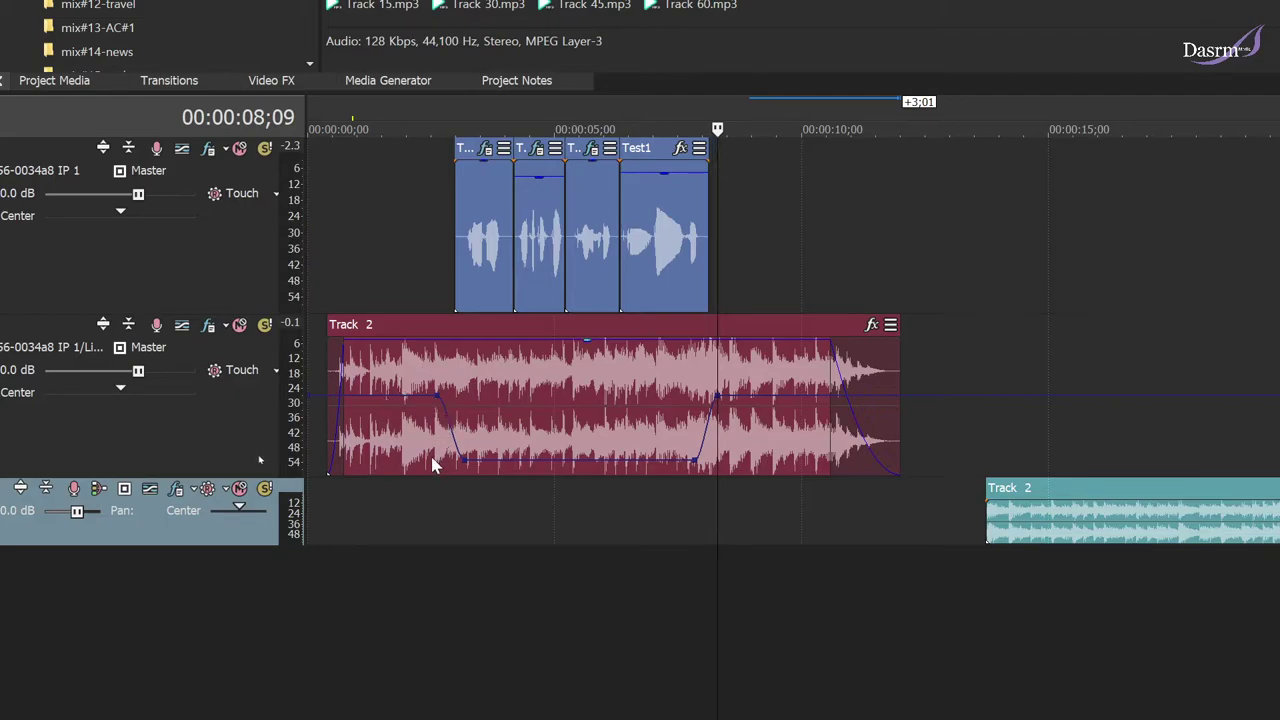
# Hide the music track's volume envelope, play from 00:00:02;09 without it, and restore the envelope
pyautogui.click(403, 503)
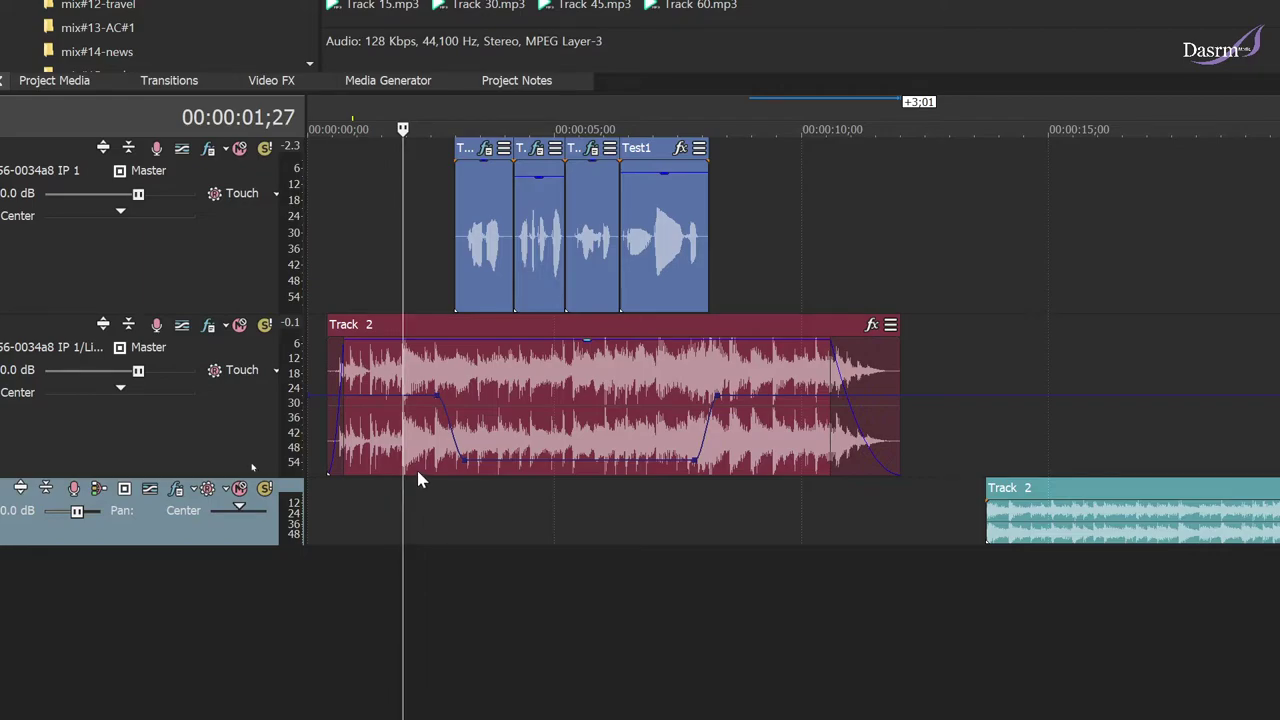
pyautogui.click(422, 450)
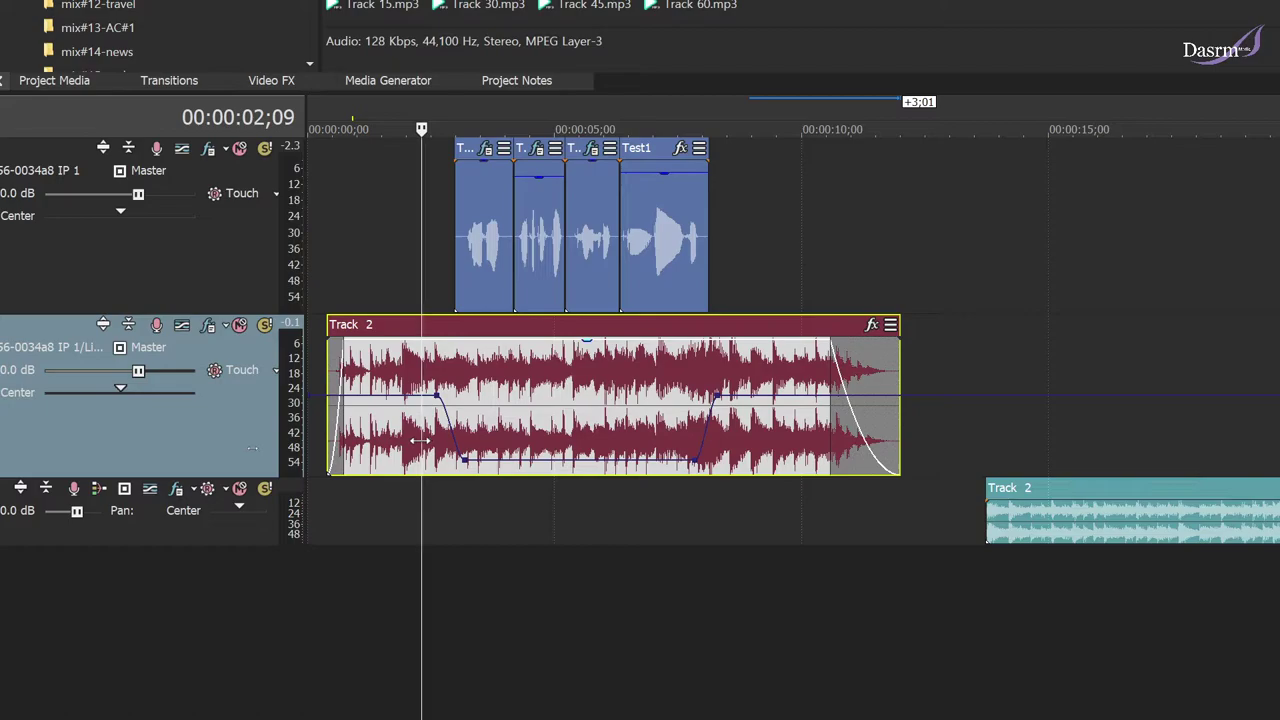
pyautogui.press('v')
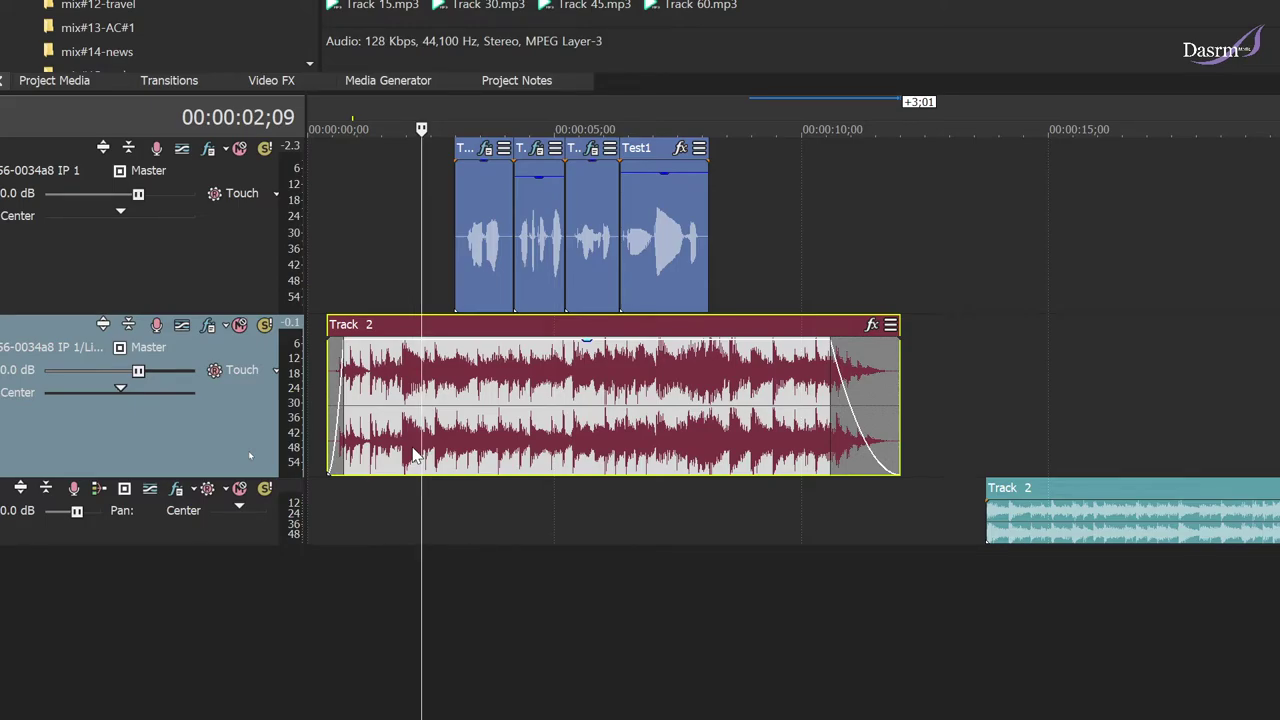
pyautogui.press('space')
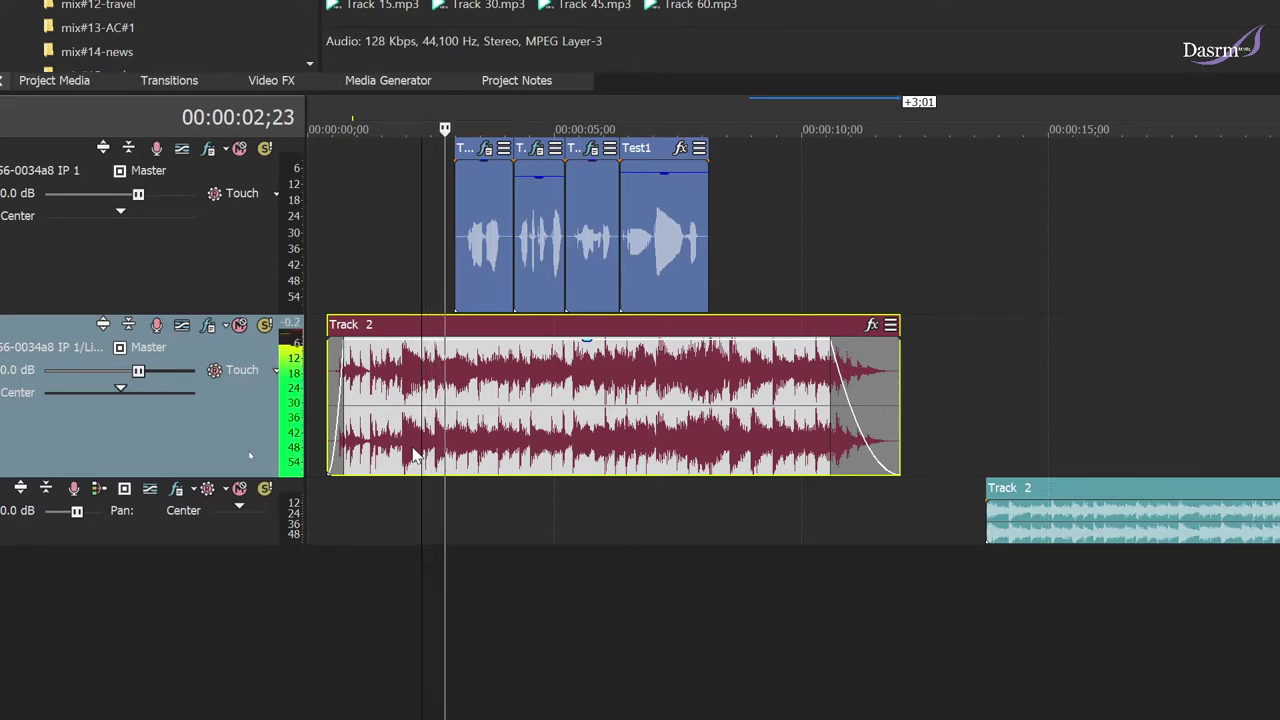
pyautogui.press('space')
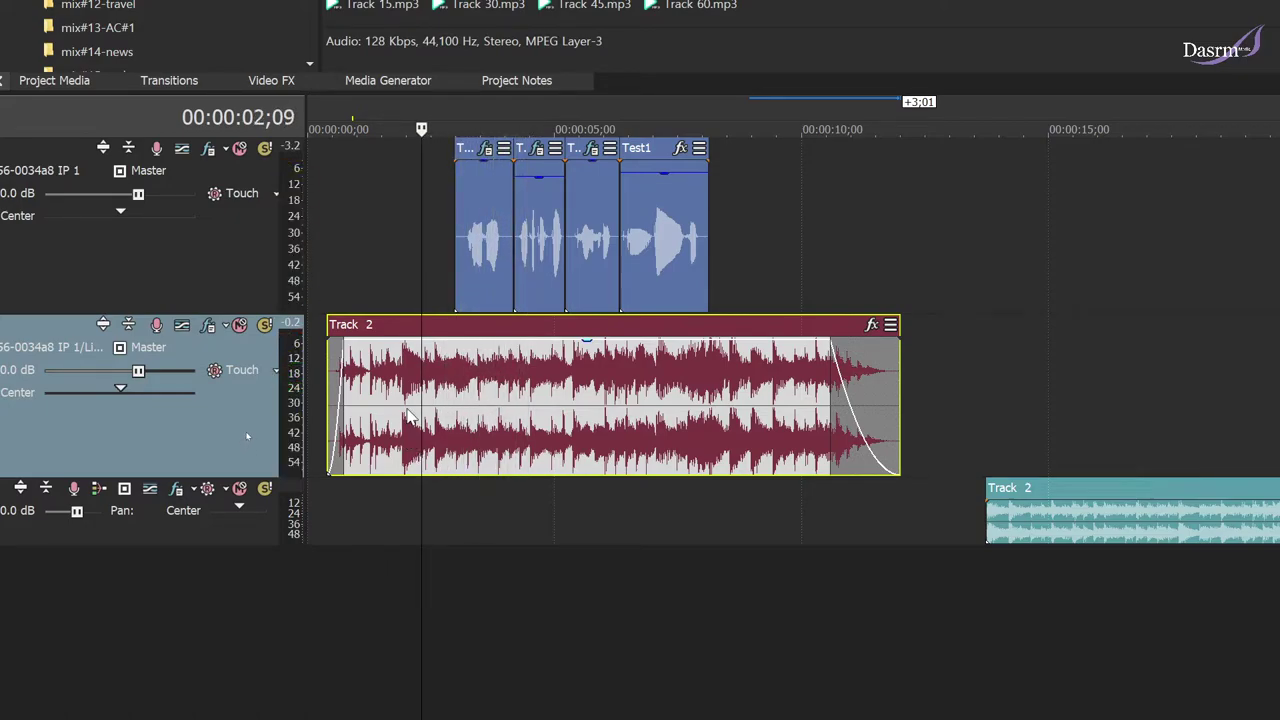
pyautogui.hotkey('ctrl', 'shift', 'e')
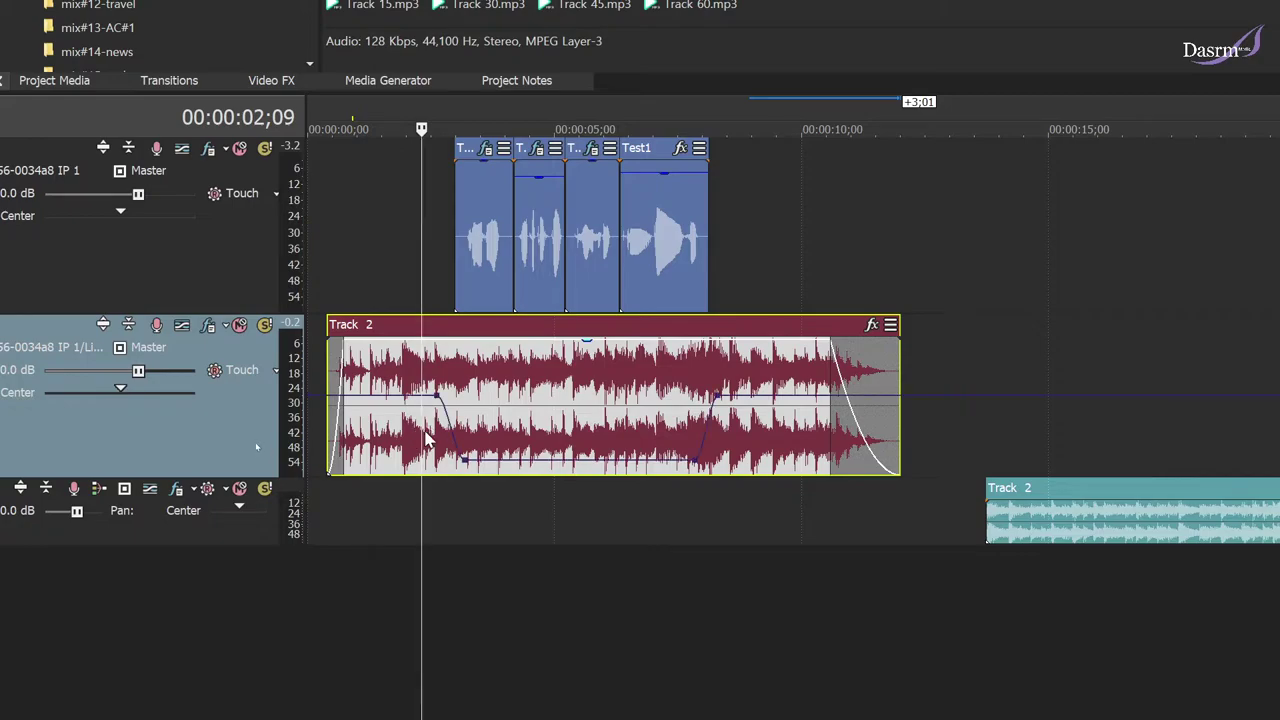
pyautogui.hotkey('ctrl', 'z')
pyautogui.hotkey('ctrl', 'y')
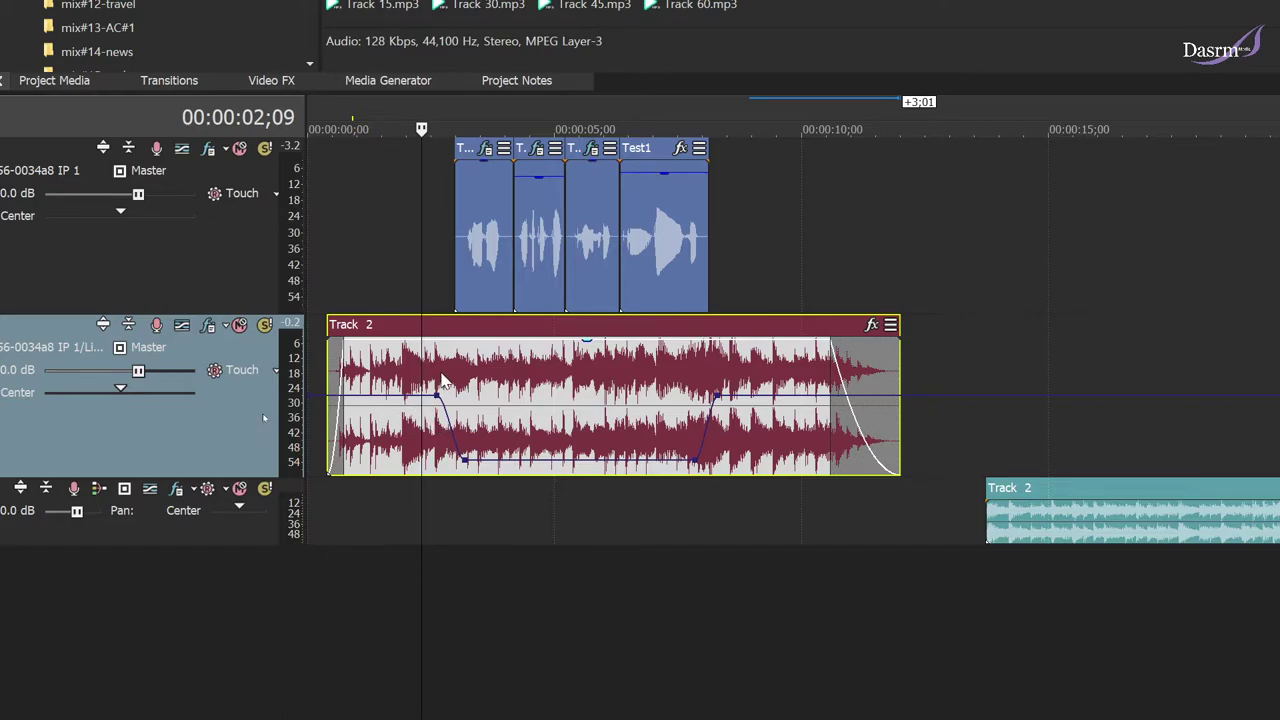
# Show the music track's pan envelope instead of volume, adding points at 51% left at 00:00:02;05 and toward the right at 00:00:05;06
pyautogui.press('v')
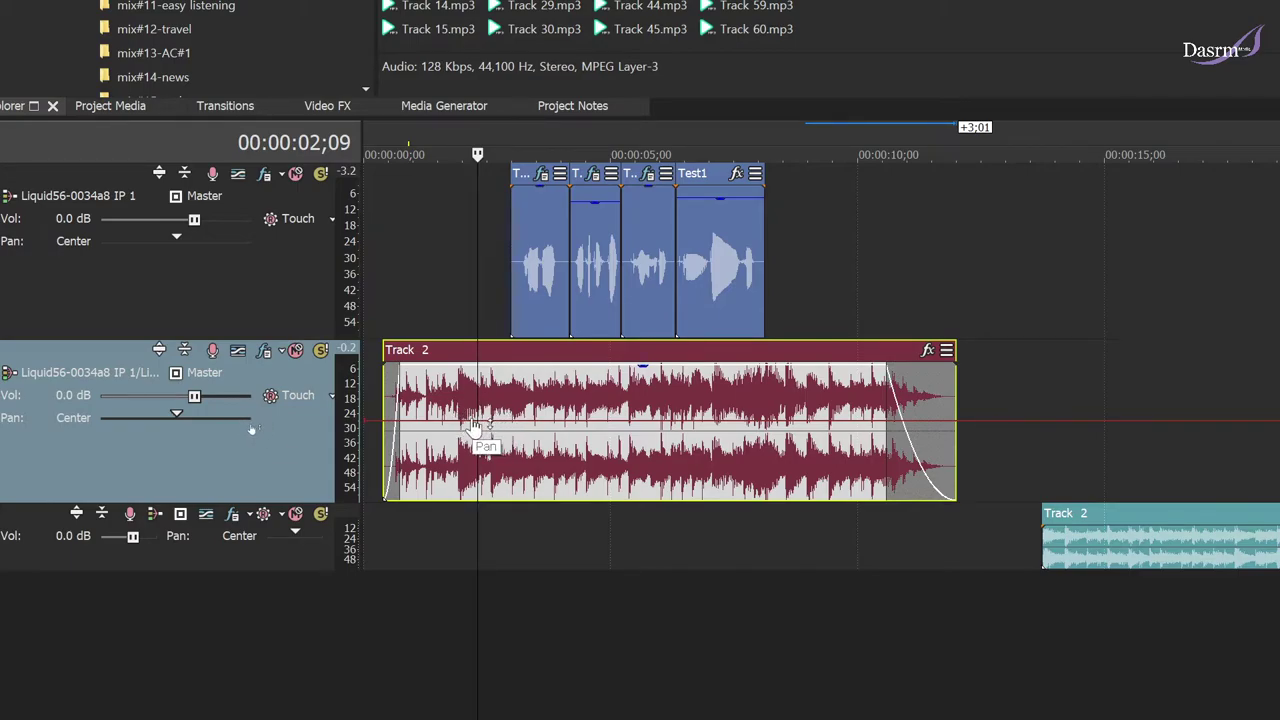
pyautogui.doubleClick(472, 421)
pyautogui.moveTo(472, 421); pyautogui.dragTo(467, 381)
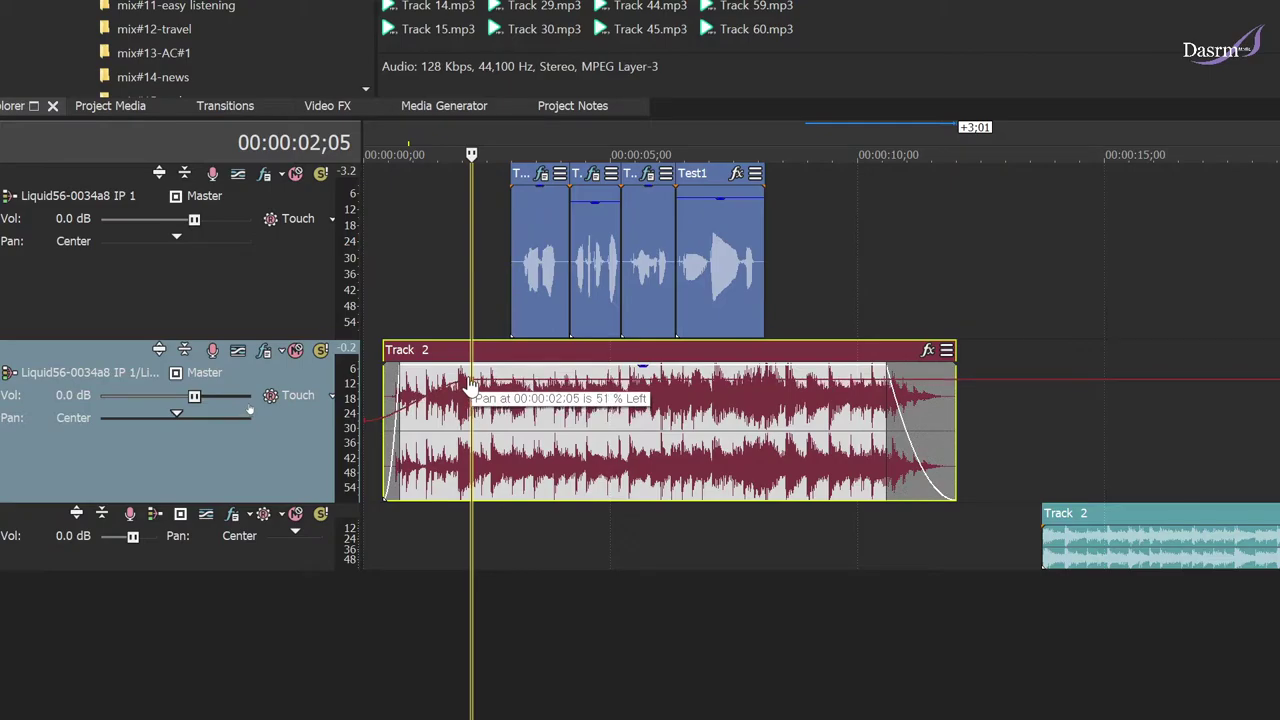
pyautogui.click(541, 388)
pyautogui.doubleClick(601, 381)
pyautogui.moveTo(601, 381); pyautogui.dragTo(622, 481)
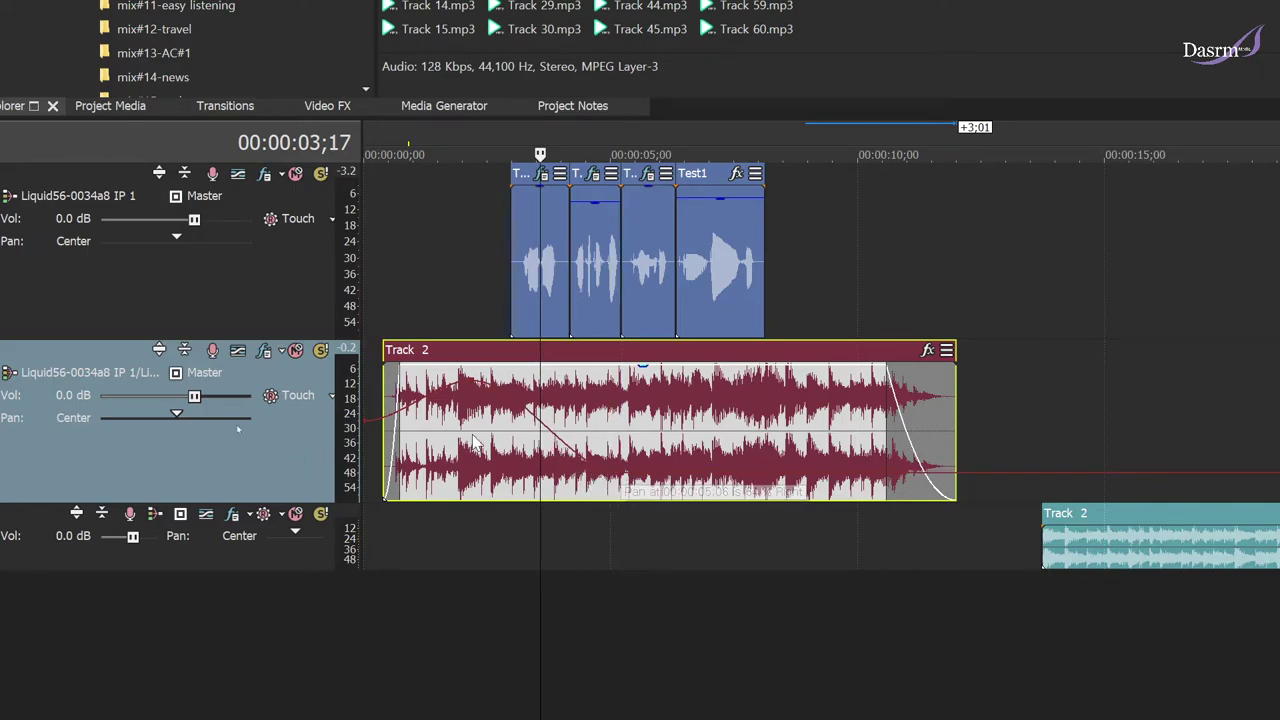
# Adjust the pan points to 59% left at 00:00:03;09 and about 79% right beneath the last voice clip, and play the panning
pyautogui.click(425, 533)
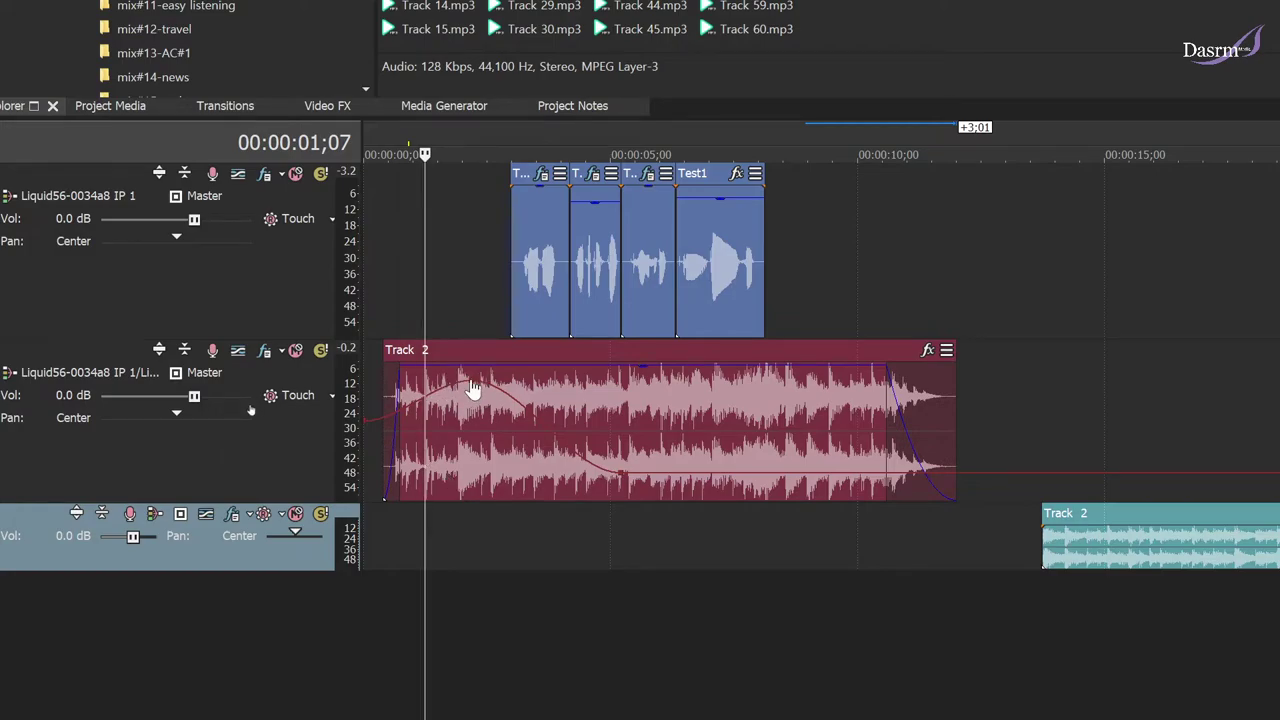
pyautogui.moveTo(466, 376)
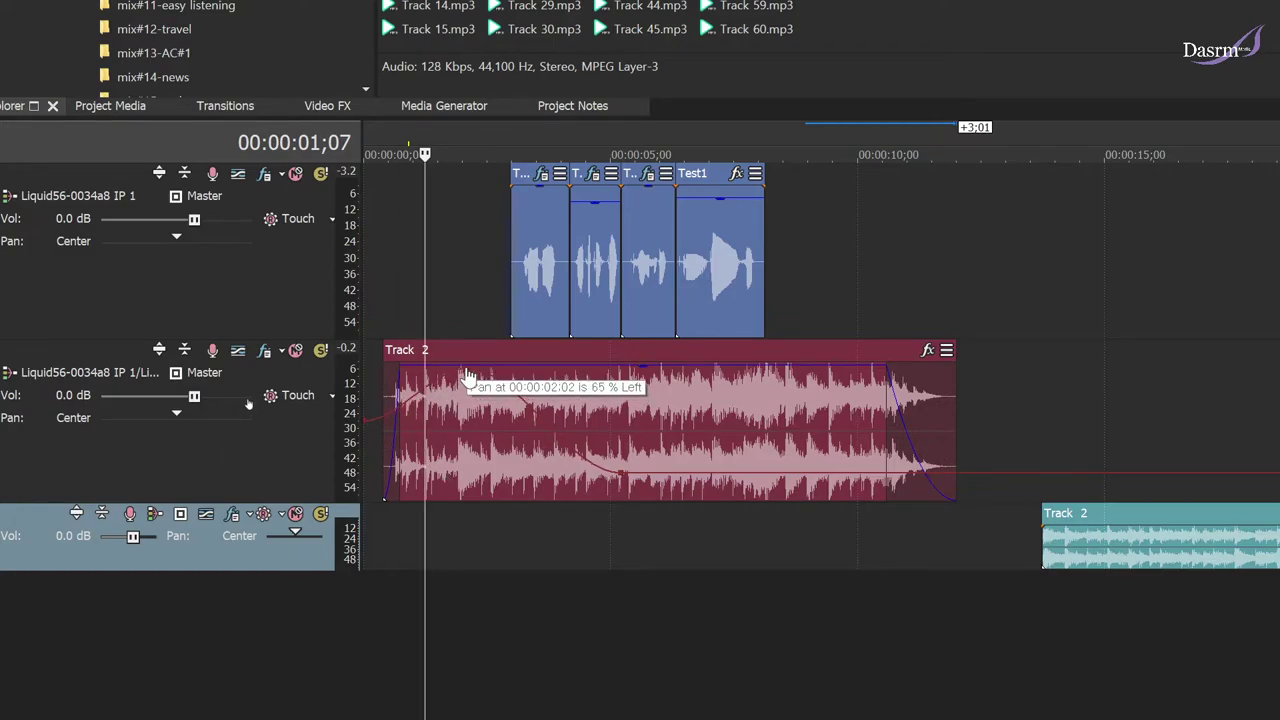
pyautogui.moveTo(466, 376); pyautogui.dragTo(467, 380)
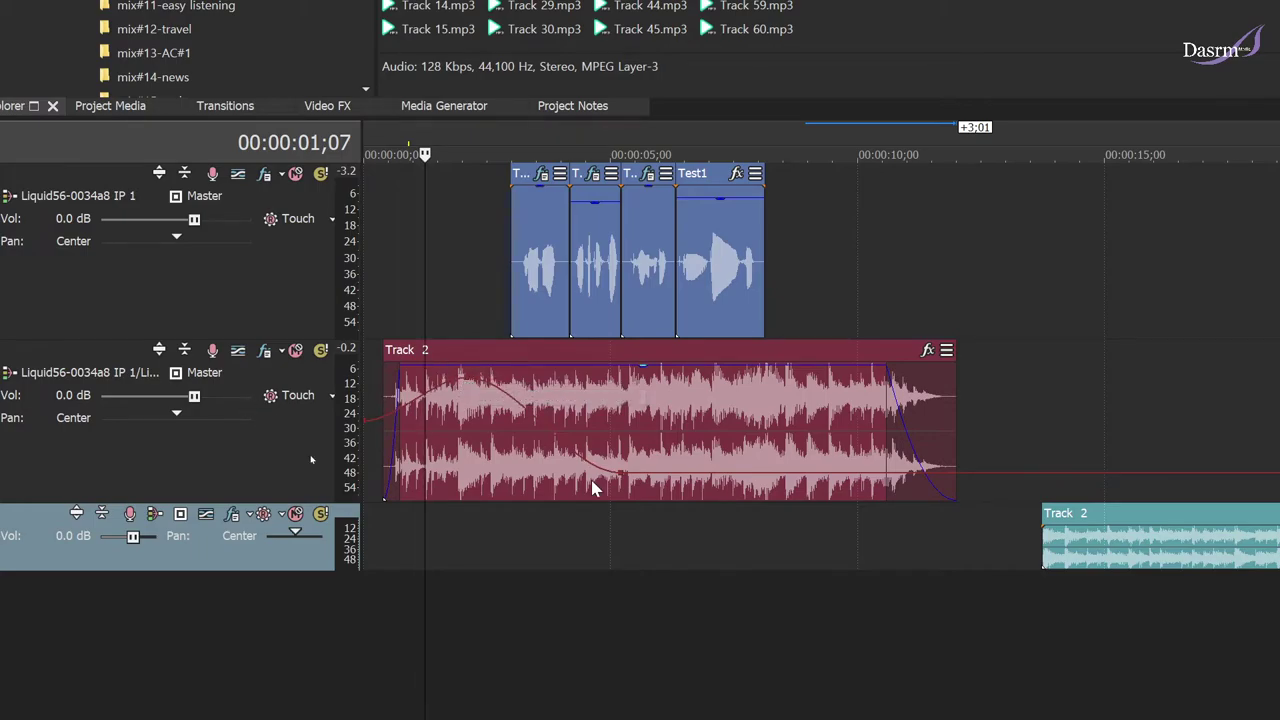
pyautogui.moveTo(612, 470); pyautogui.dragTo(620, 488)
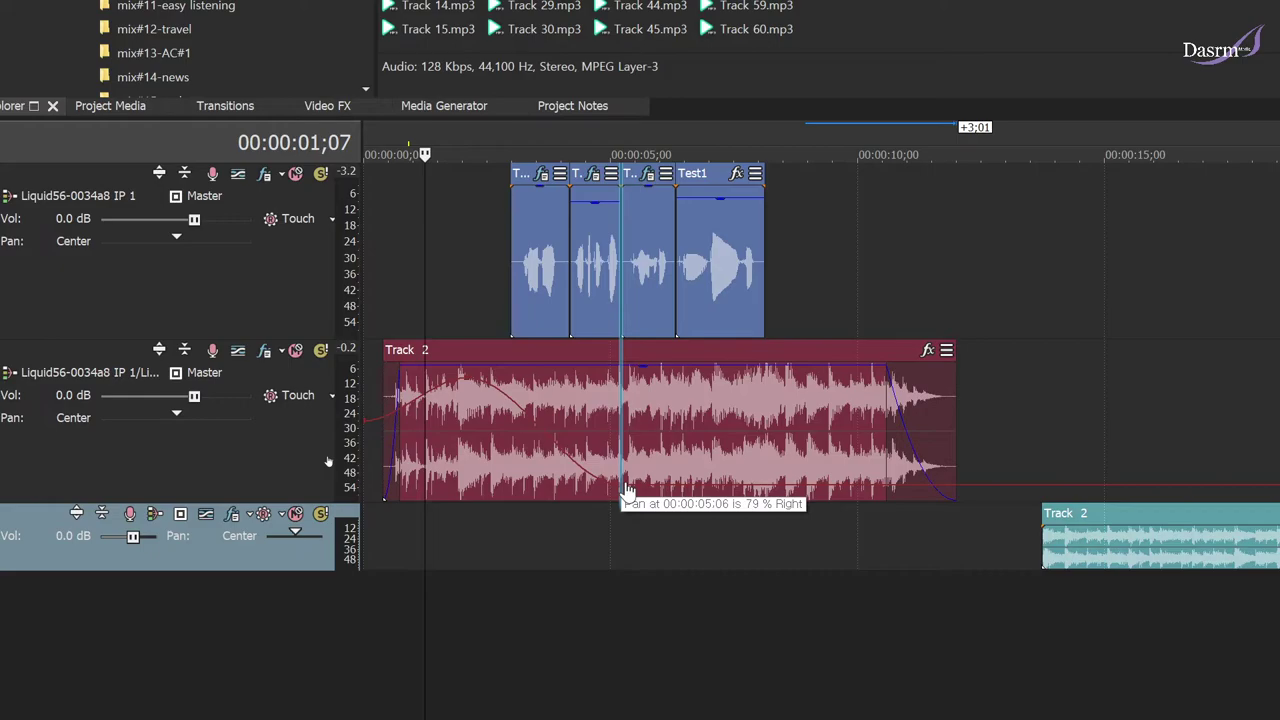
pyautogui.moveTo(468, 385); pyautogui.dragTo(528, 382)
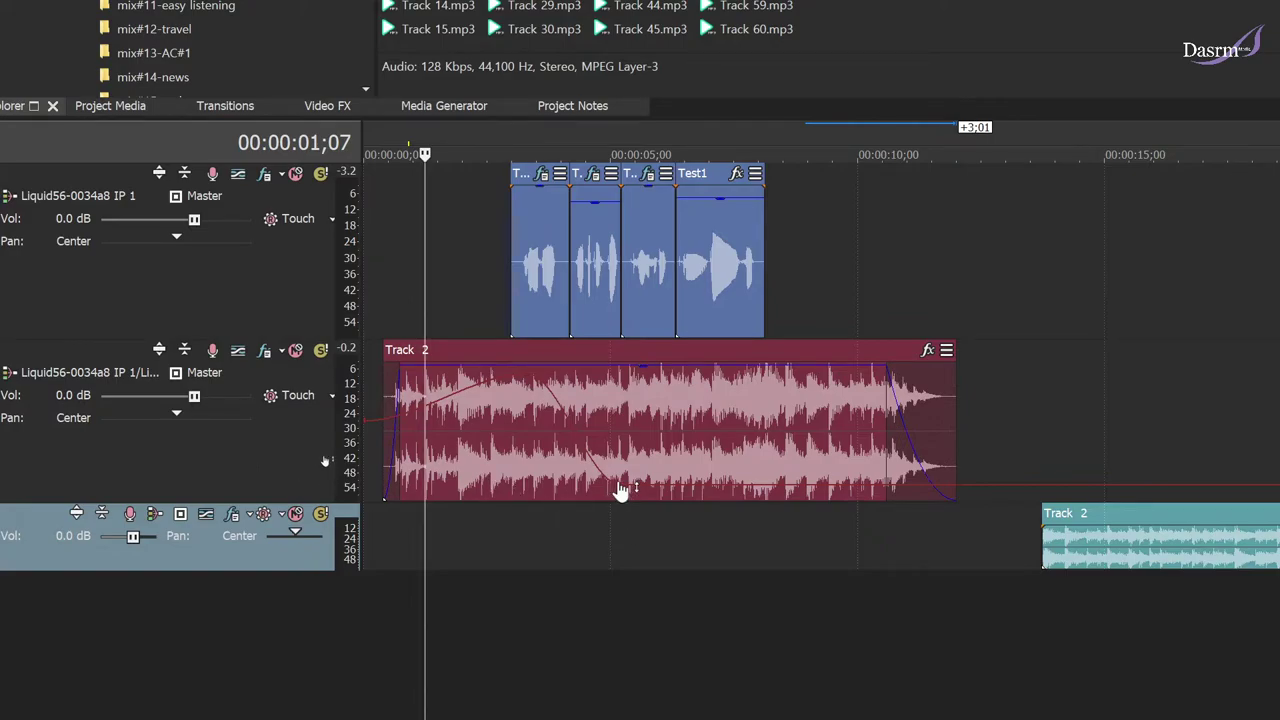
pyautogui.moveTo(620, 494); pyautogui.dragTo(722, 494)
pyautogui.press('space')
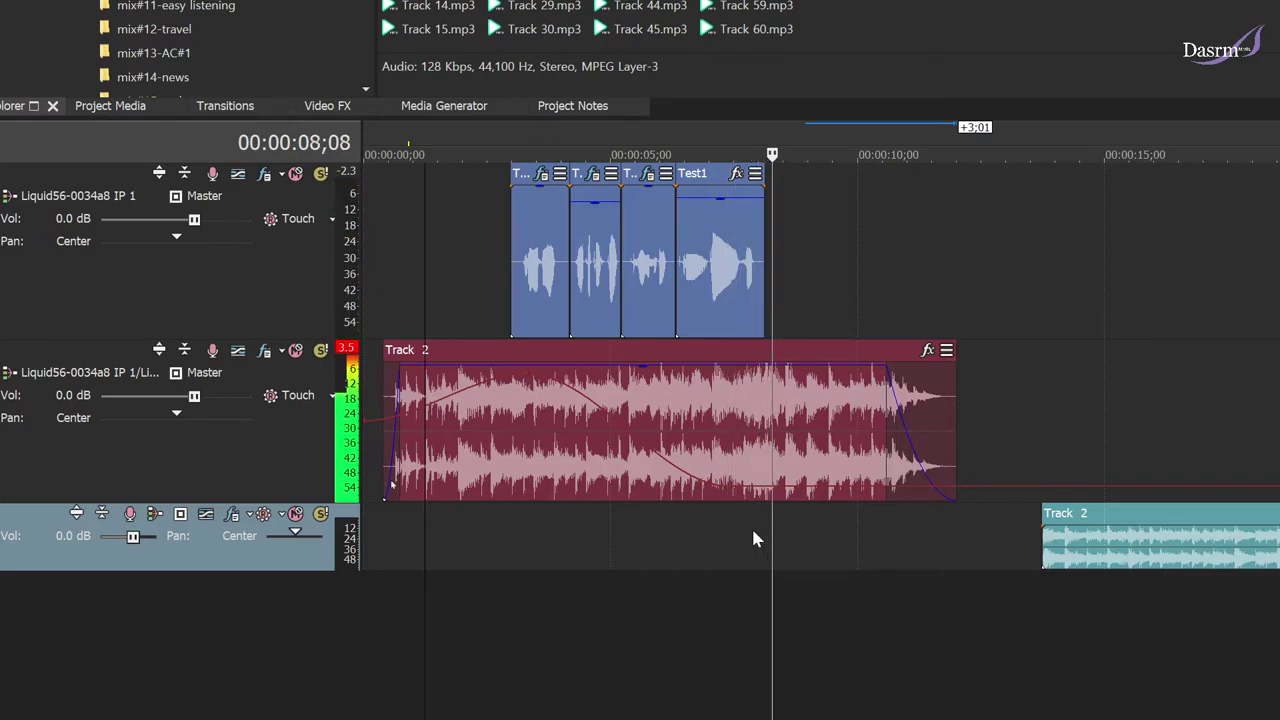
pyautogui.press('space')
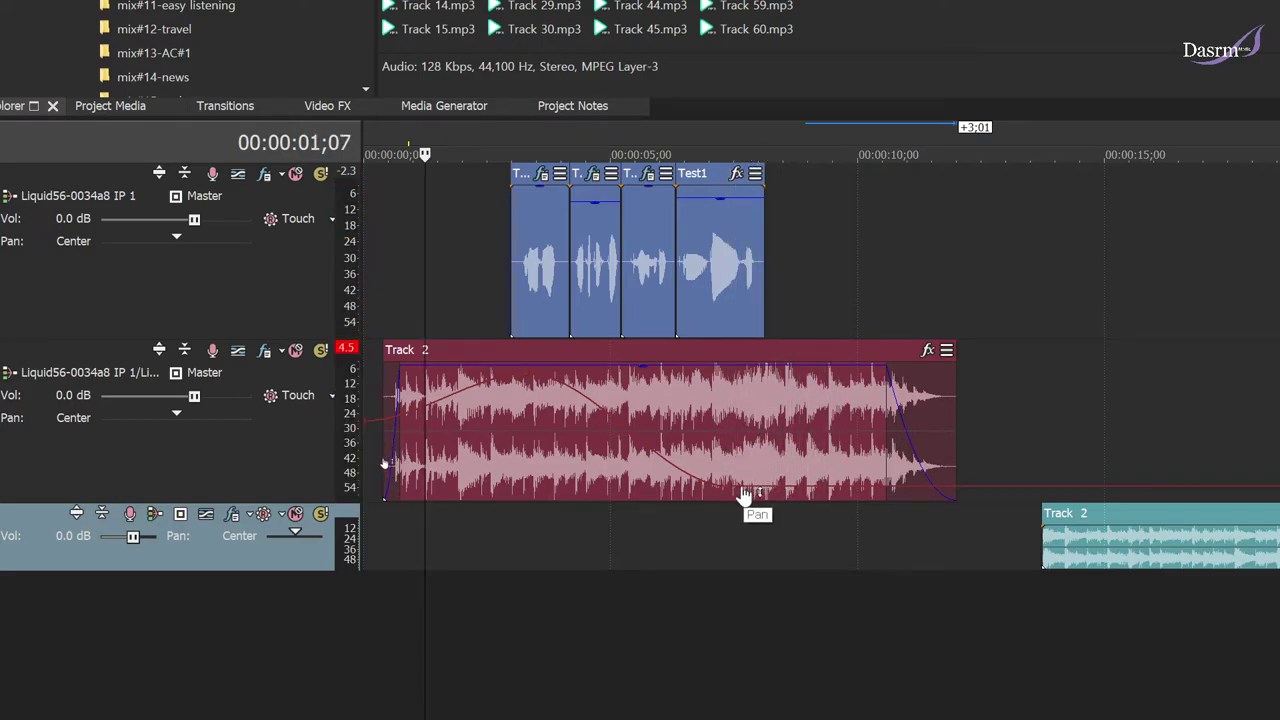
# Delete both pan envelope points on the music track and switch the display back to its volume envelope
pyautogui.moveTo(528, 384)
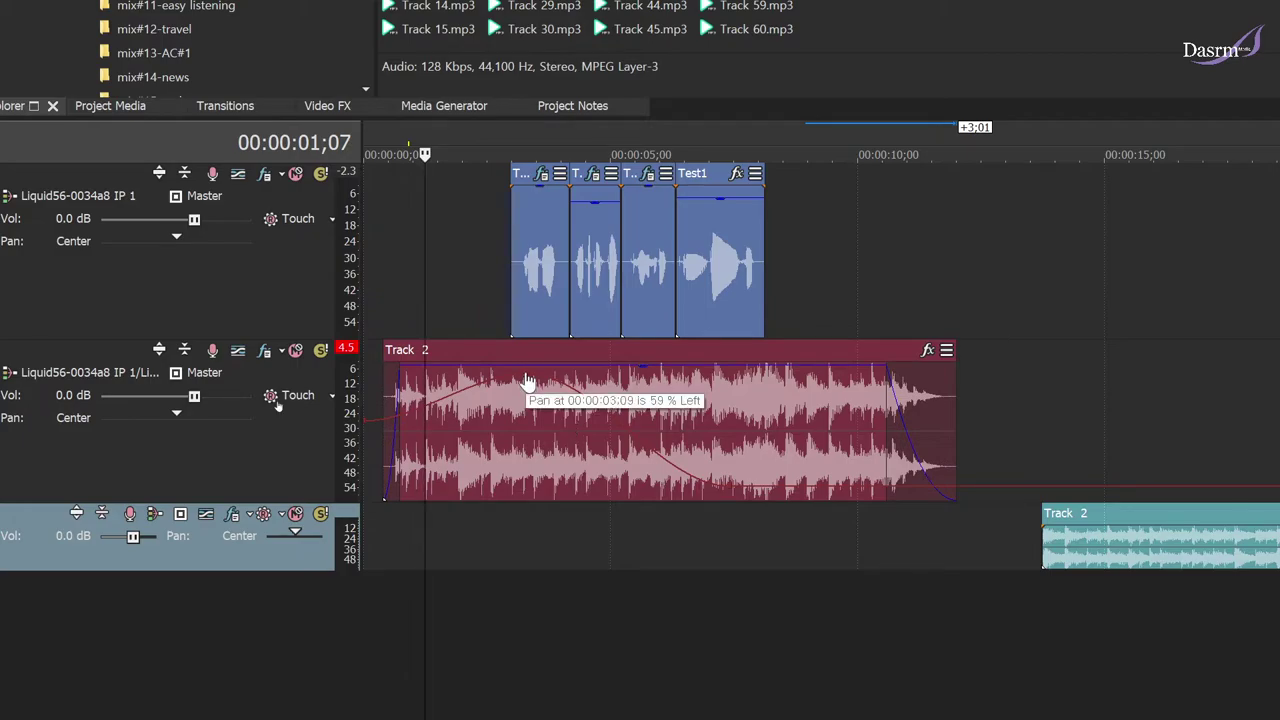
pyautogui.click(528, 384)
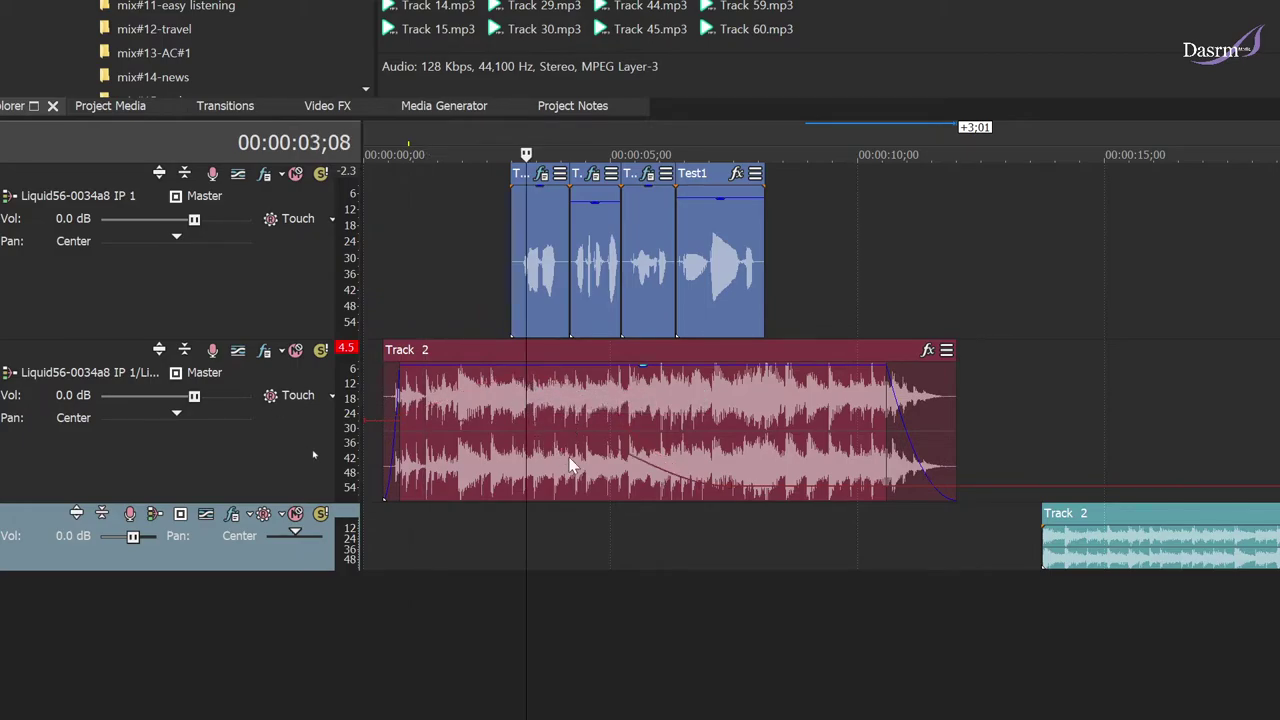
pyautogui.click(730, 492)
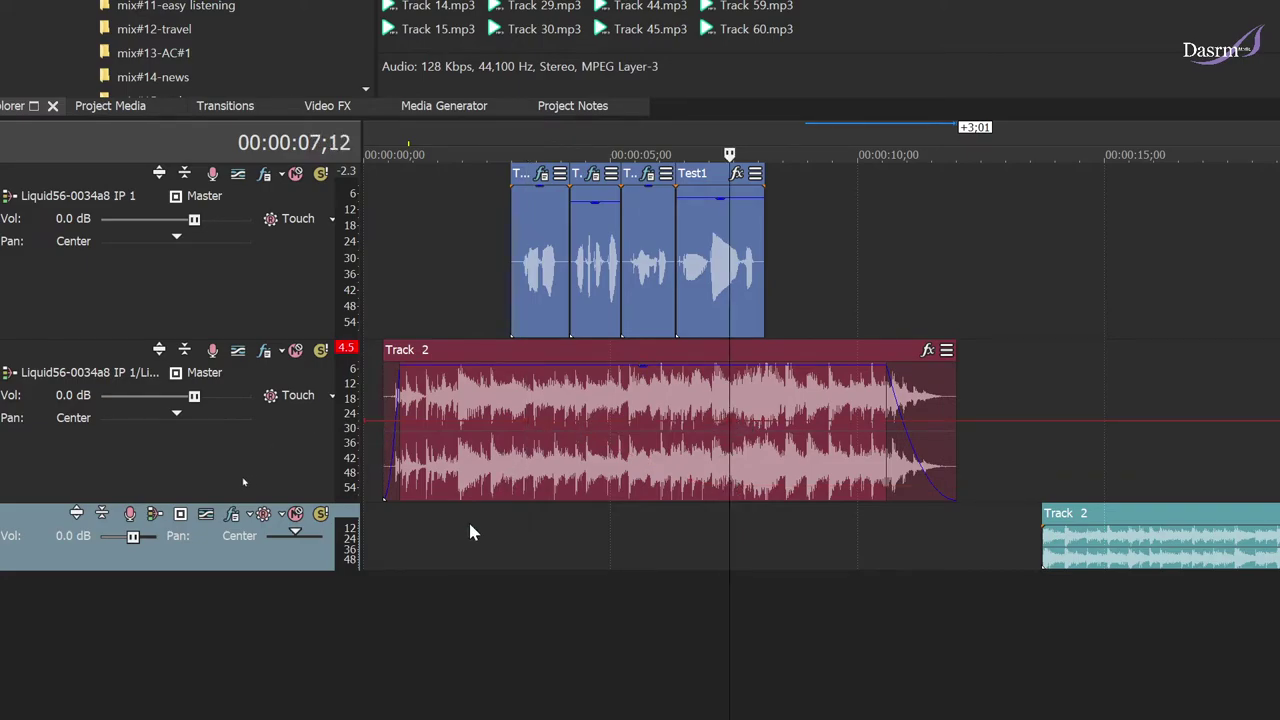
pyautogui.click(498, 445)
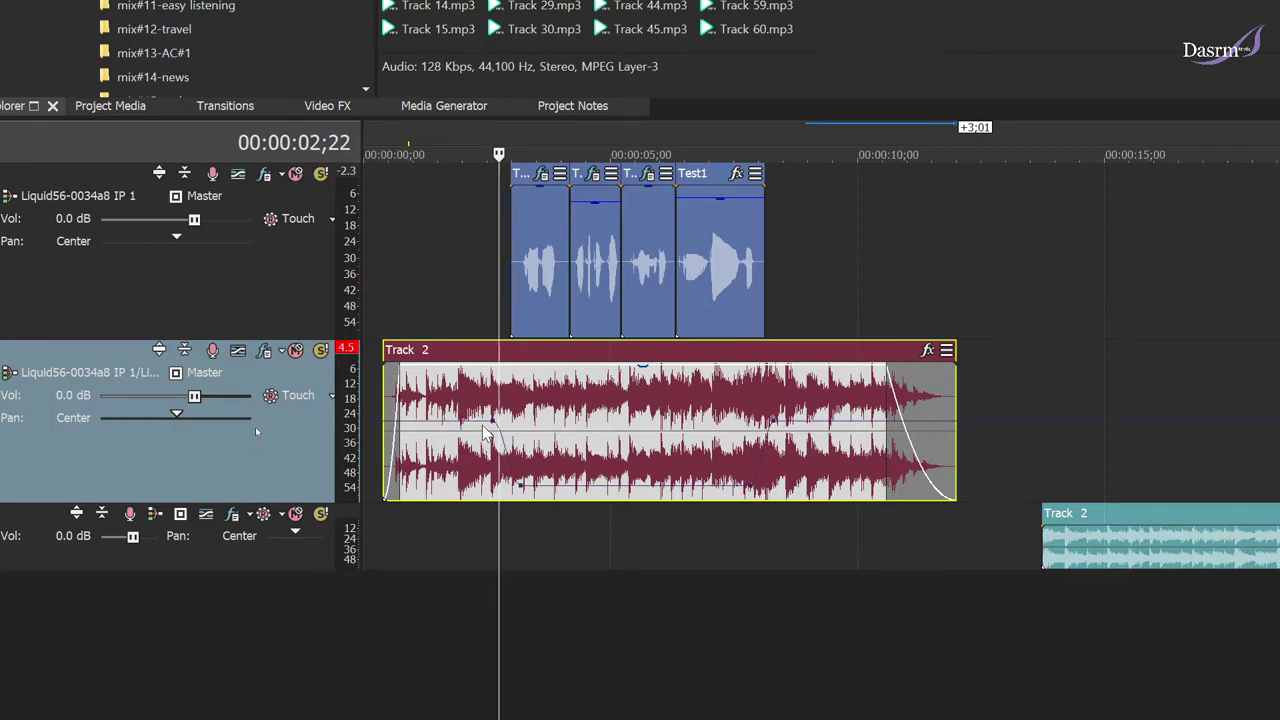
pyautogui.moveTo(495, 428); pyautogui.dragTo(520, 485)
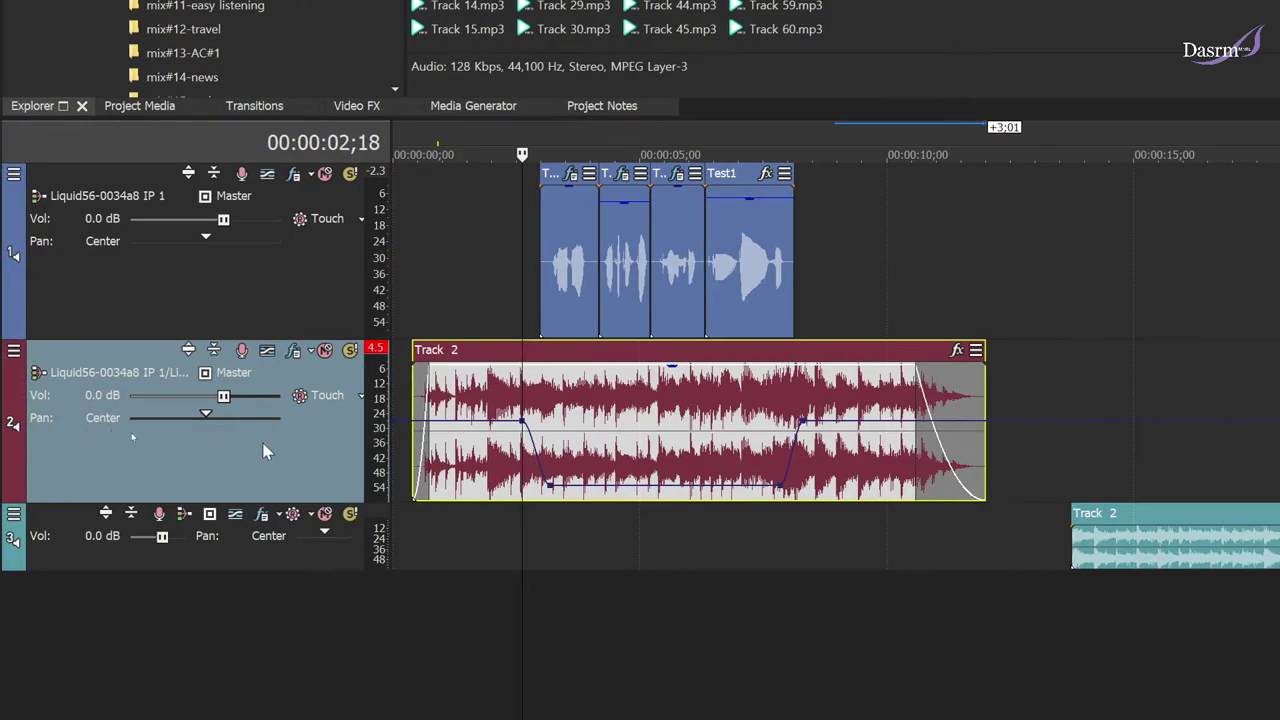
# Enable Touch automation on the music track and play it to check how the volume fader follows the envelope
pyautogui.click(327, 396)
pyautogui.press('space')
pyautogui.moveTo(231, 396)
pyautogui.mouseDown()
pyautogui.moveTo(198, 396)
pyautogui.moveTo(214, 400)
pyautogui.mouseUp()
pyautogui.press('space')
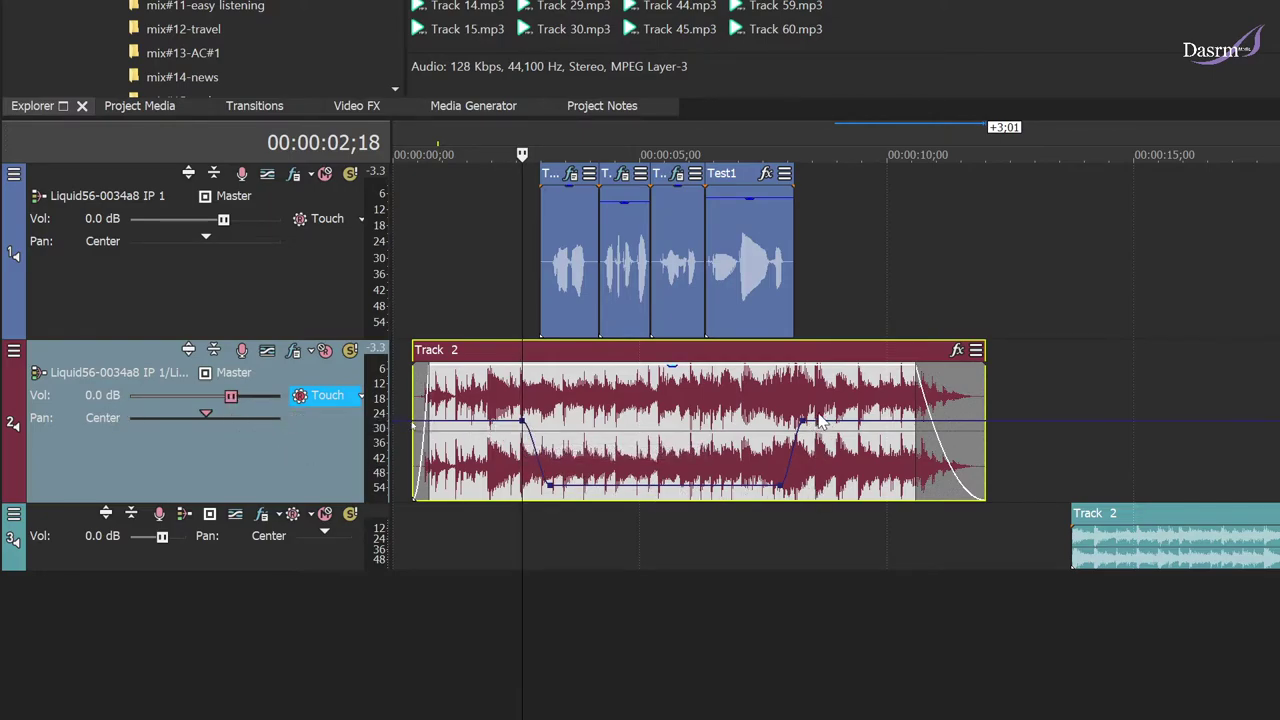
# Record music volume automation in Touch mode from 00:00:00;19, riding the fader down under the voice clips and up after them
pyautogui.click(424, 292)
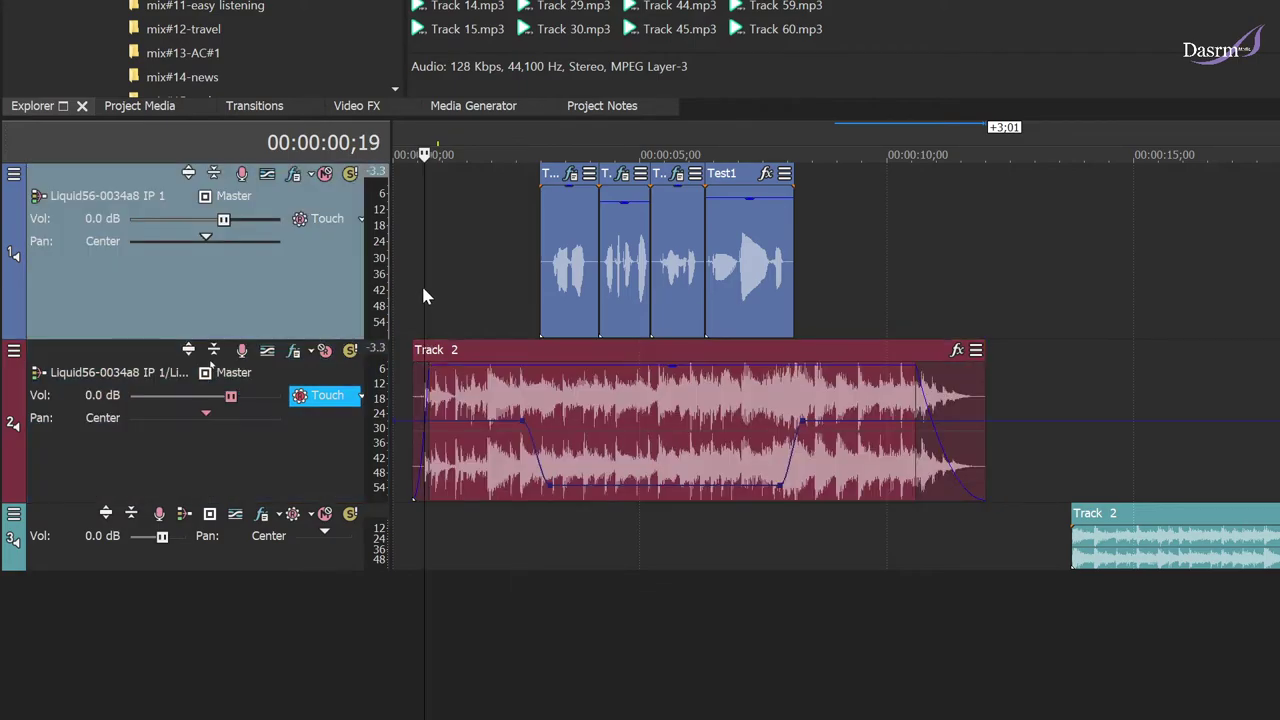
pyautogui.moveTo(231, 399); pyautogui.dragTo(206, 401)
pyautogui.moveTo(254, 399)
pyautogui.mouseDown()
pyautogui.moveTo(165, 403)
pyautogui.moveTo(252, 394)
pyautogui.mouseUp()
pyautogui.press('space')
pyautogui.press('space')
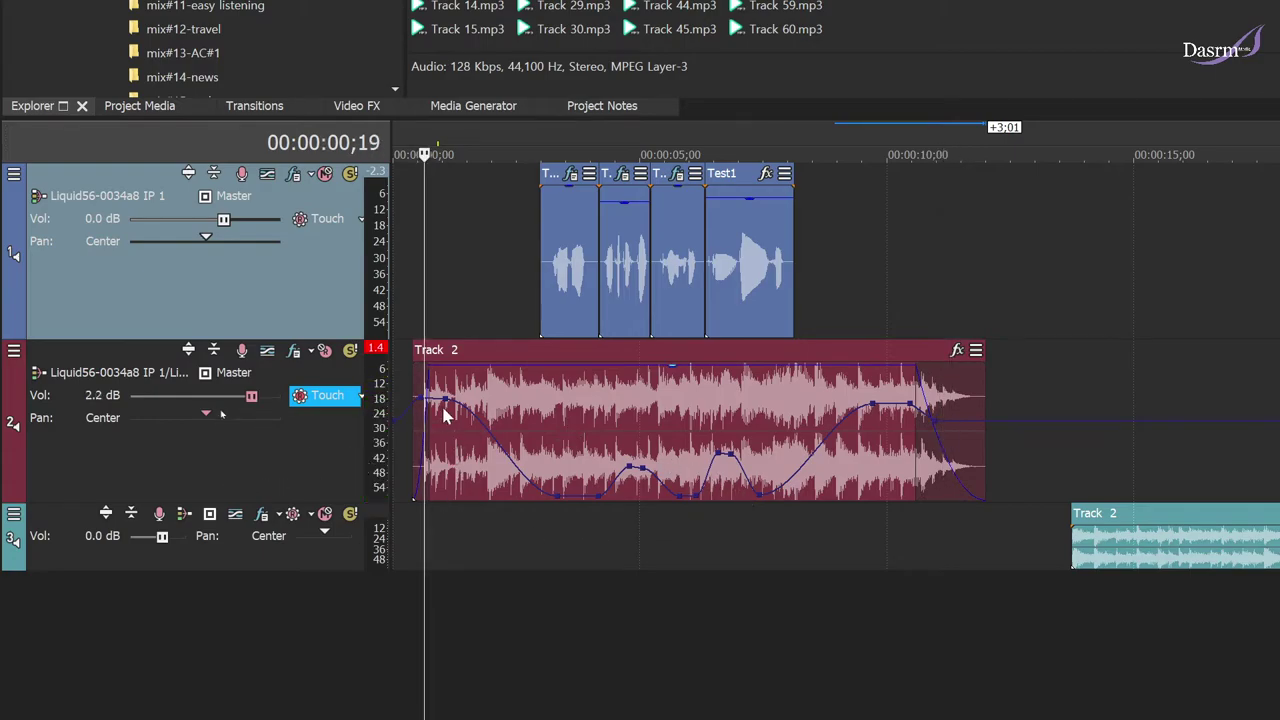
# Play back the recorded volume automation from 00:00:00;15 and stop
pyautogui.click(416, 287)
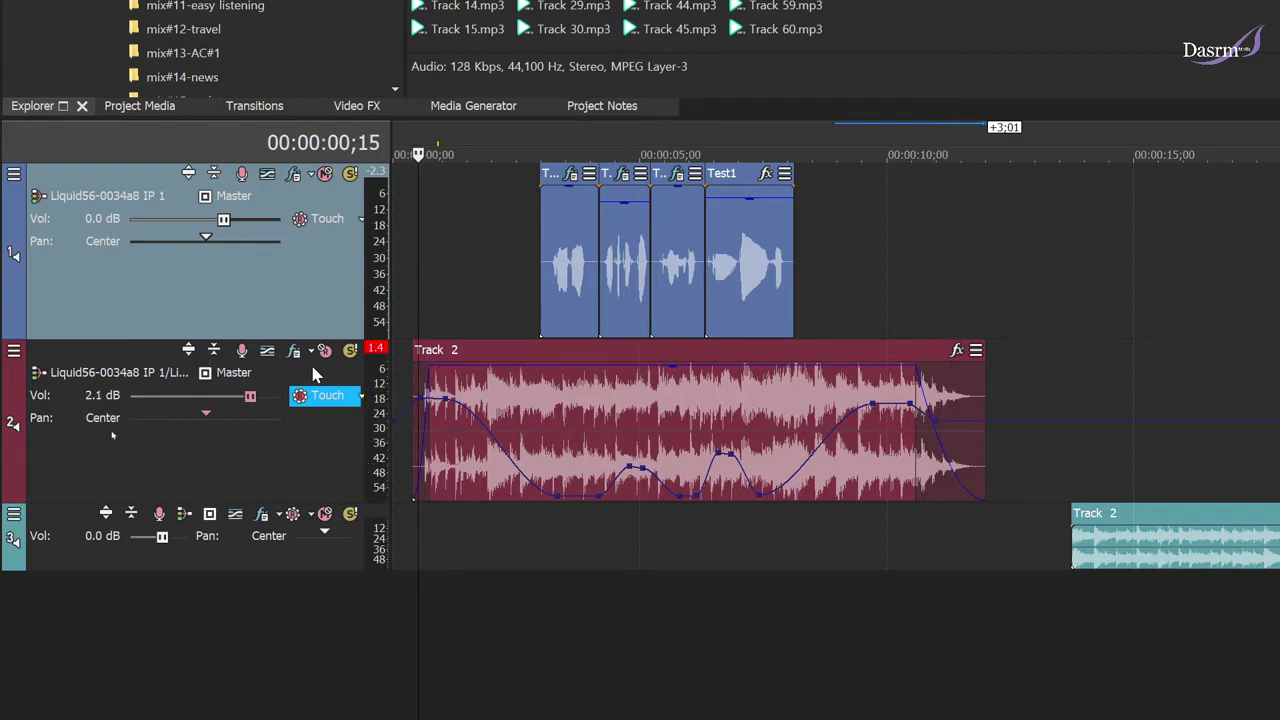
pyautogui.press('space')
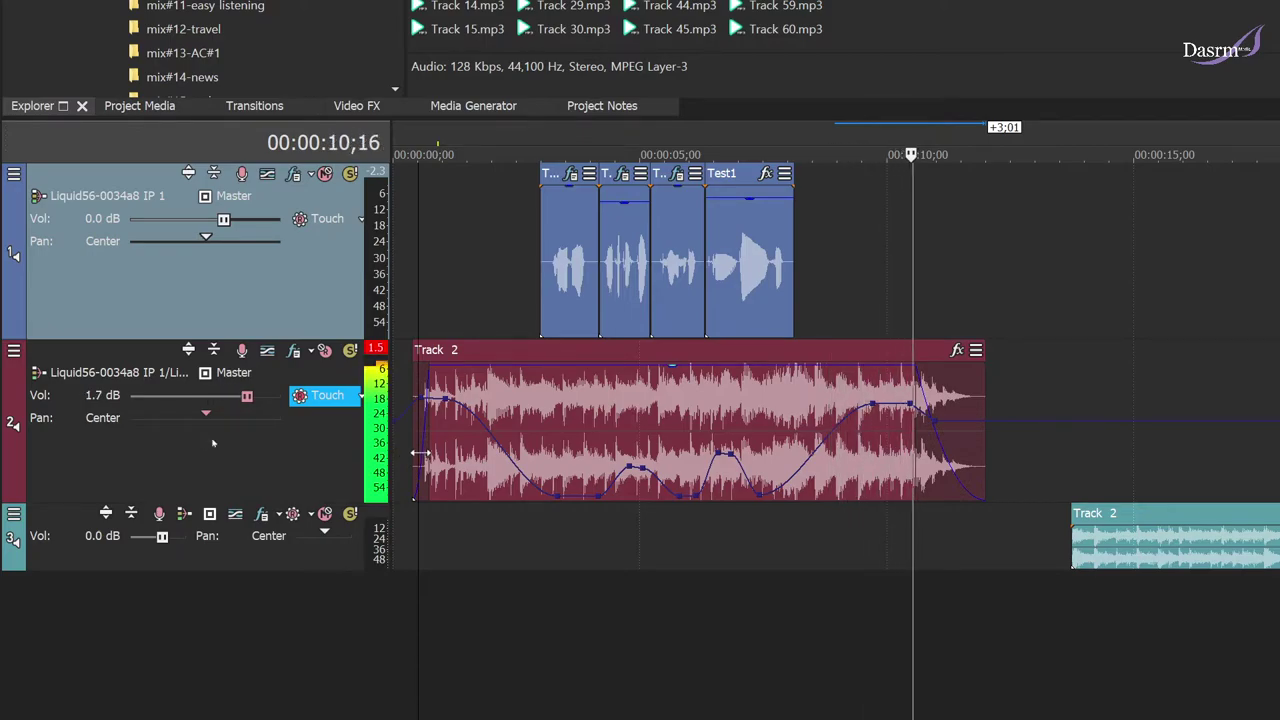
pyautogui.press('space')
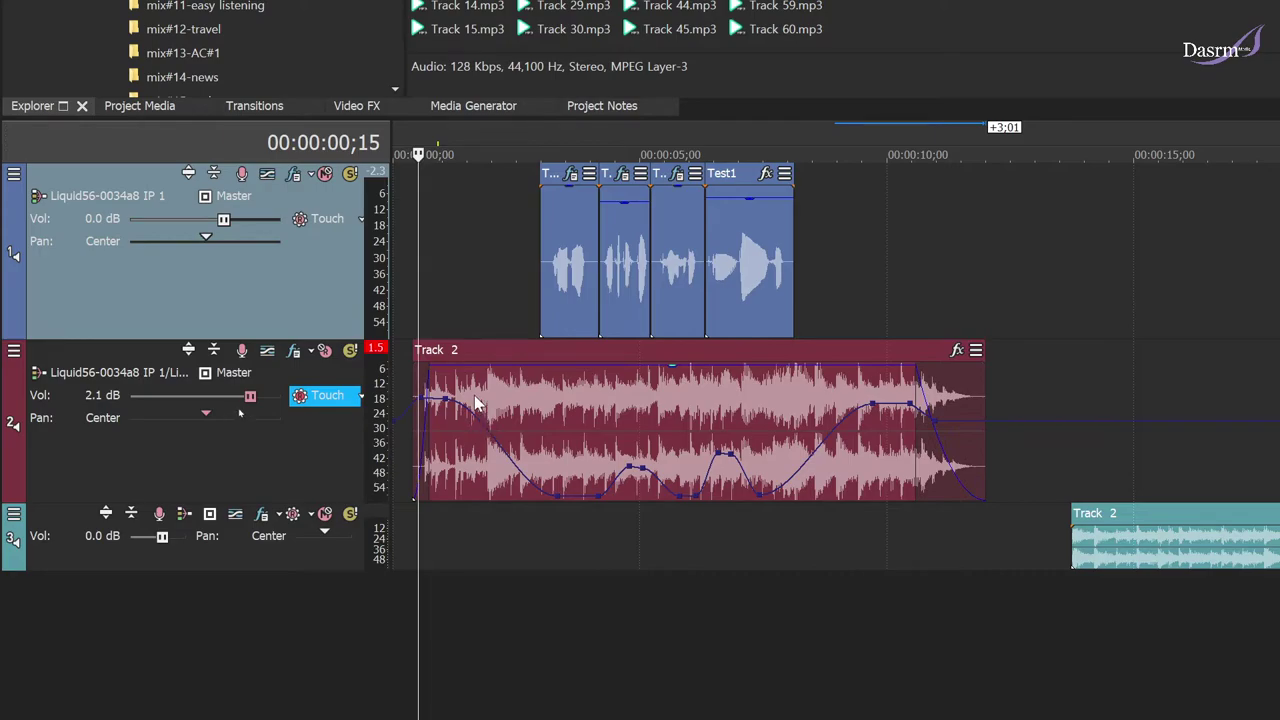
# Move the early recorded volume point to about 00:00:01;26 at 0.3 dB, before the first voice clip
pyautogui.click(566, 276)
pyautogui.moveTo(440, 393)
pyautogui.mouseDown()
pyautogui.moveTo(449, 404)
pyautogui.moveTo(418, 405)
pyautogui.moveTo(488, 428)
pyautogui.mouseUp()
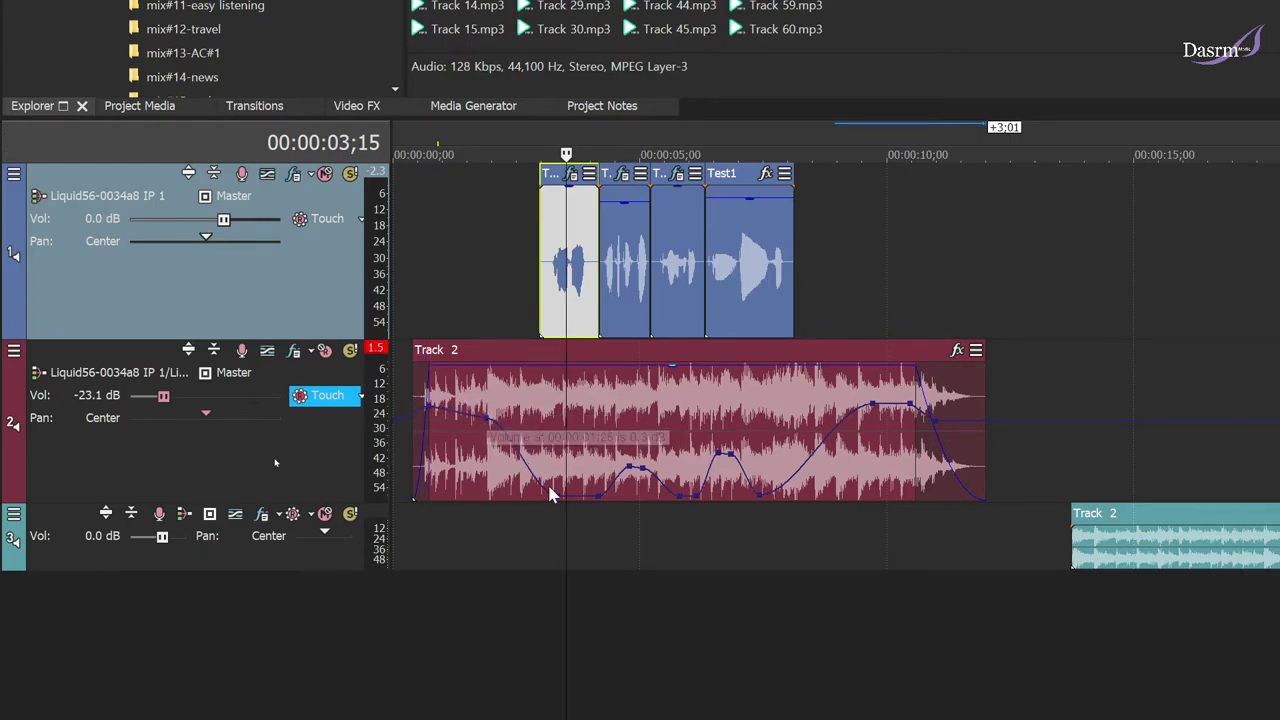
# Reshape the recorded music volume points beneath the voice clips into a flatter, low curve from before the first clip to the last
pyautogui.moveTo(558, 497); pyautogui.dragTo(740, 475)
pyautogui.click(597, 490)
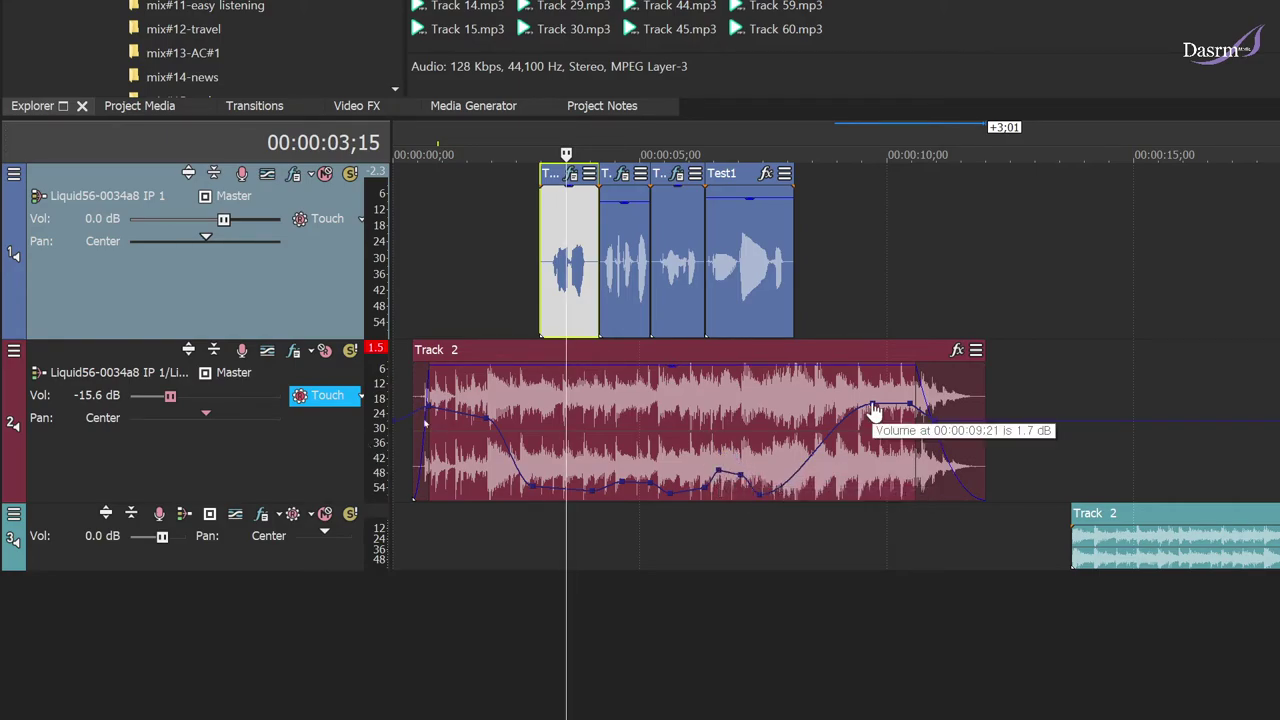
# Play back the adjusted music volume from 00:00:02;09, turn off Touch automation on the music track and stop
pyautogui.click(506, 296)
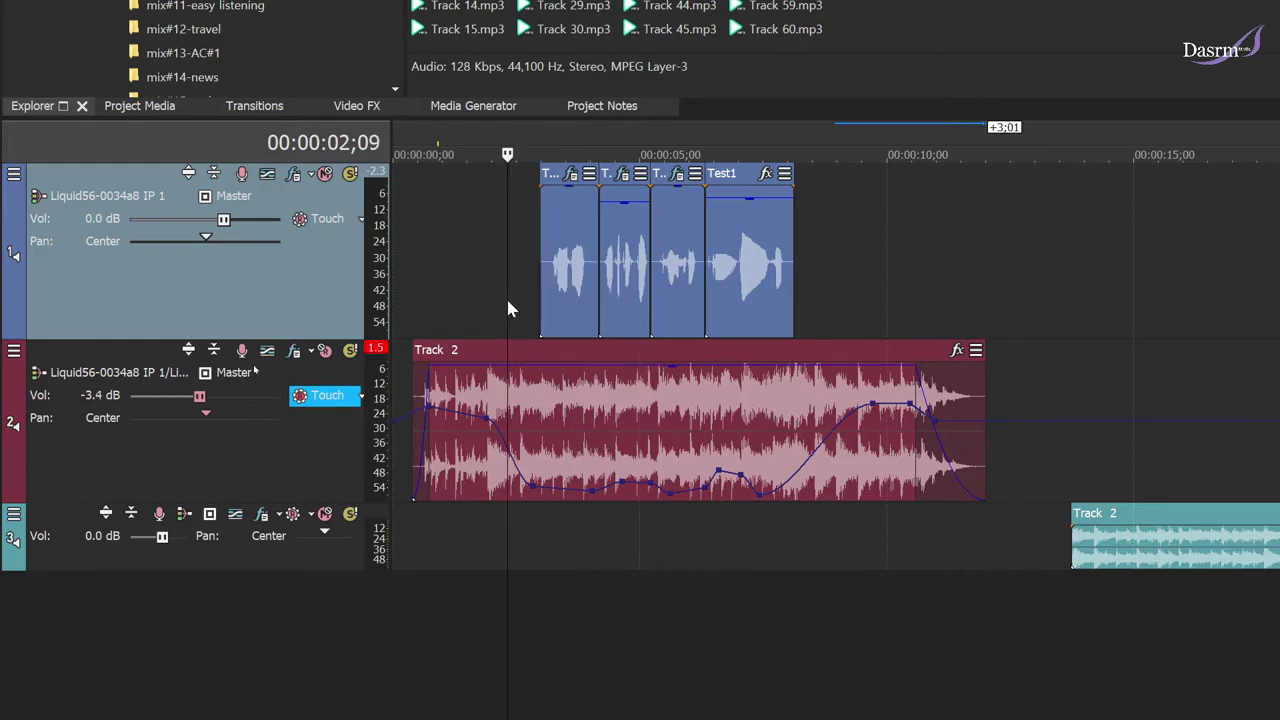
pyautogui.press('space')
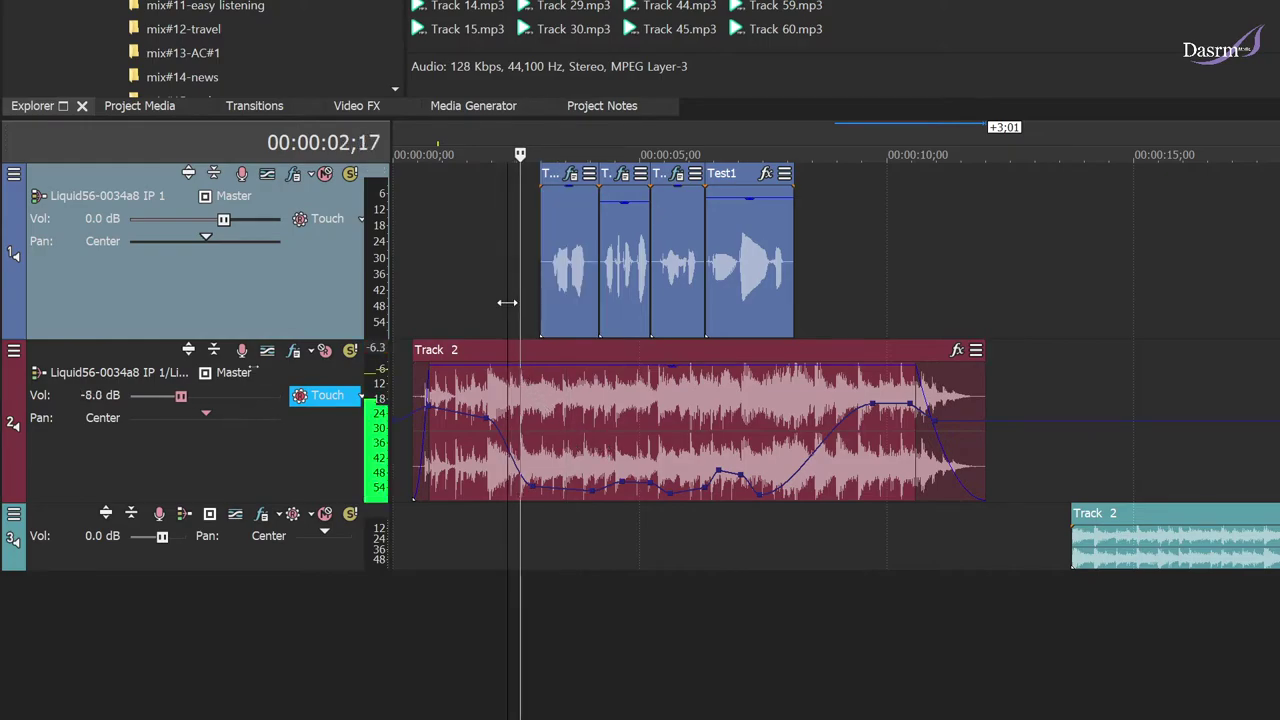
pyautogui.click(326, 396)
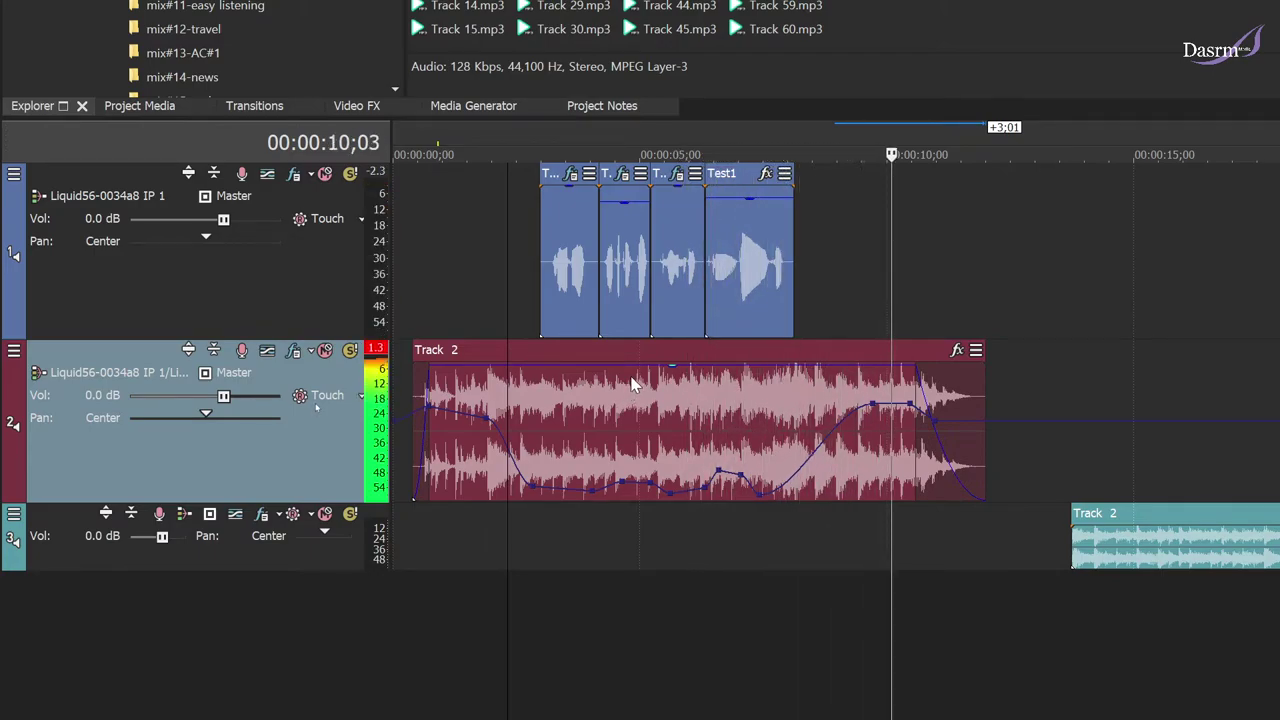
pyautogui.press('space')
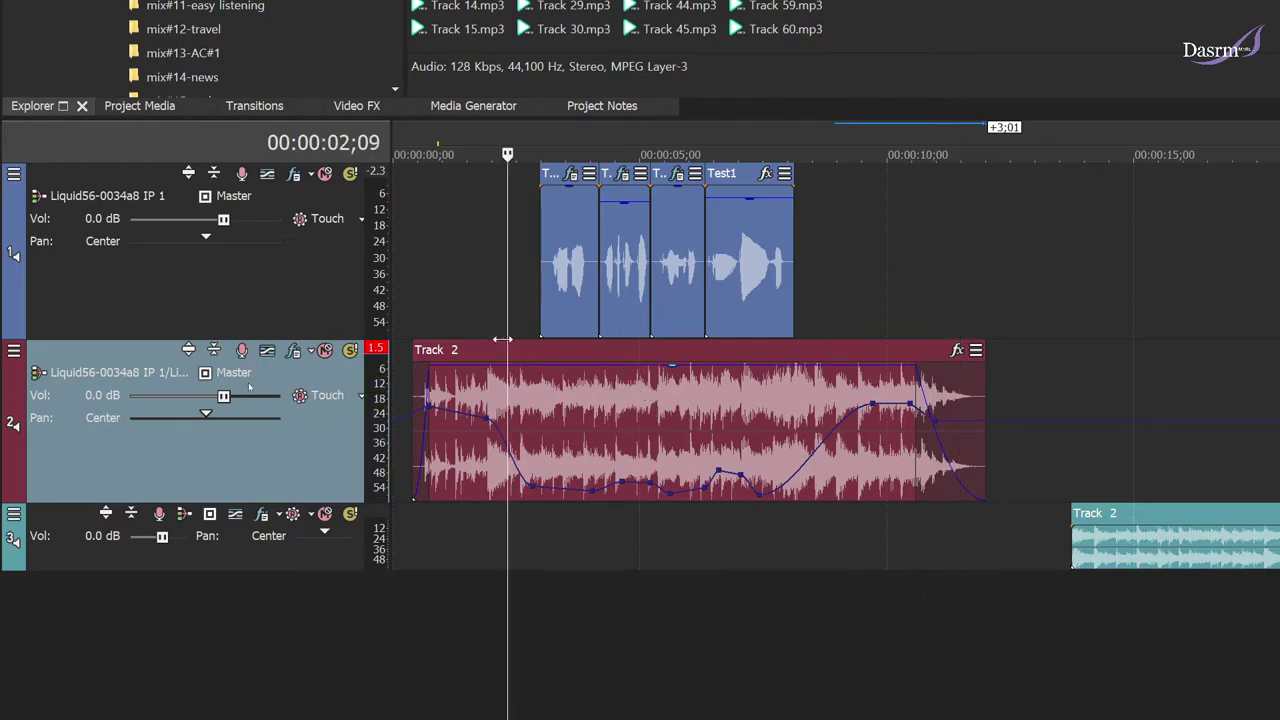
# Select all four voice clips individually, from the first to the last
pyautogui.click(491, 306)
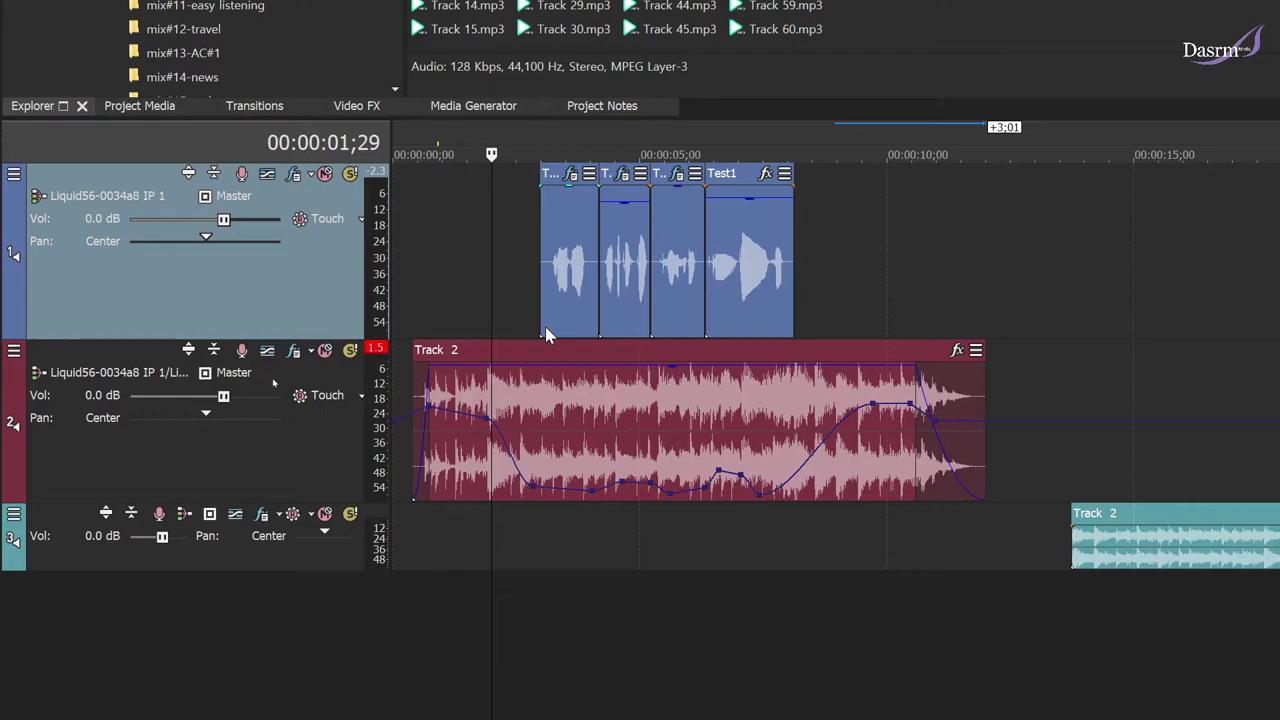
pyautogui.click(560, 280)
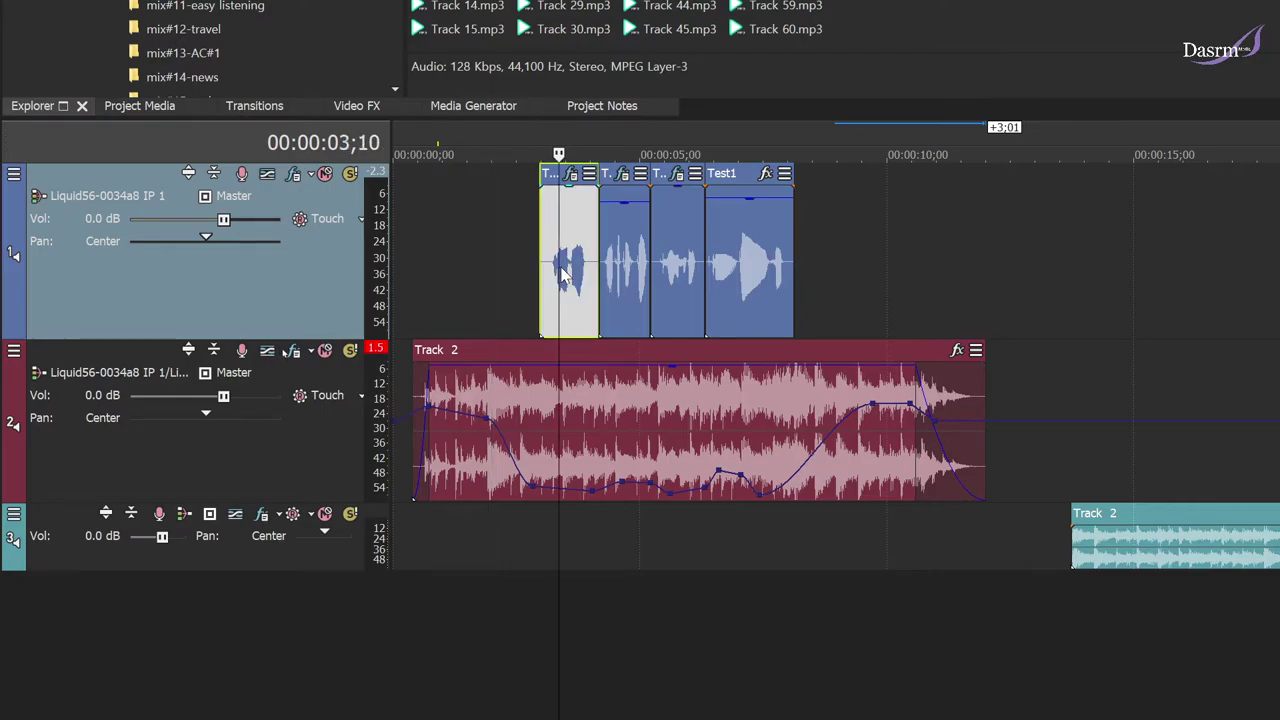
pyautogui.keyDown('ctrl'); pyautogui.click(626, 263); pyautogui.keyUp('ctrl')
pyautogui.keyDown('ctrl'); pyautogui.click(682, 262); pyautogui.keyUp('ctrl')
pyautogui.keyDown('ctrl'); pyautogui.click(735, 272); pyautogui.keyUp('ctrl')
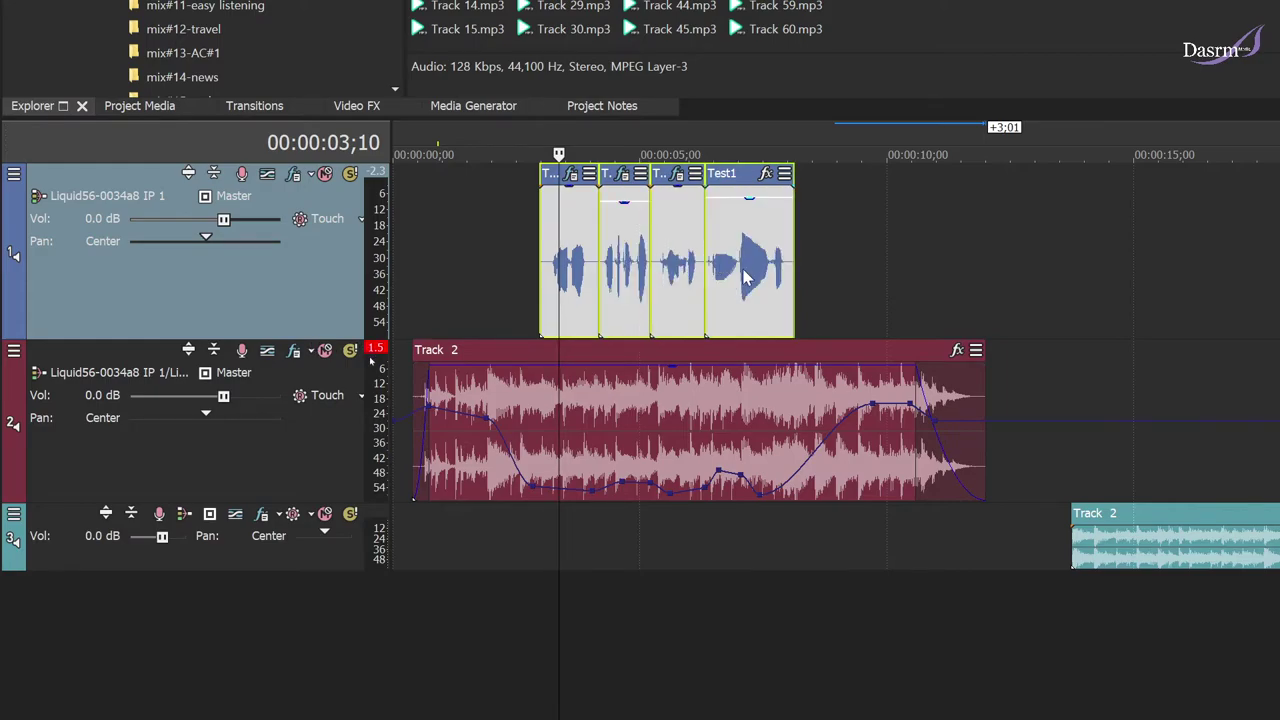
# Select the four voice clips as one range from first to last and try moving them together
pyautogui.click(584, 268)
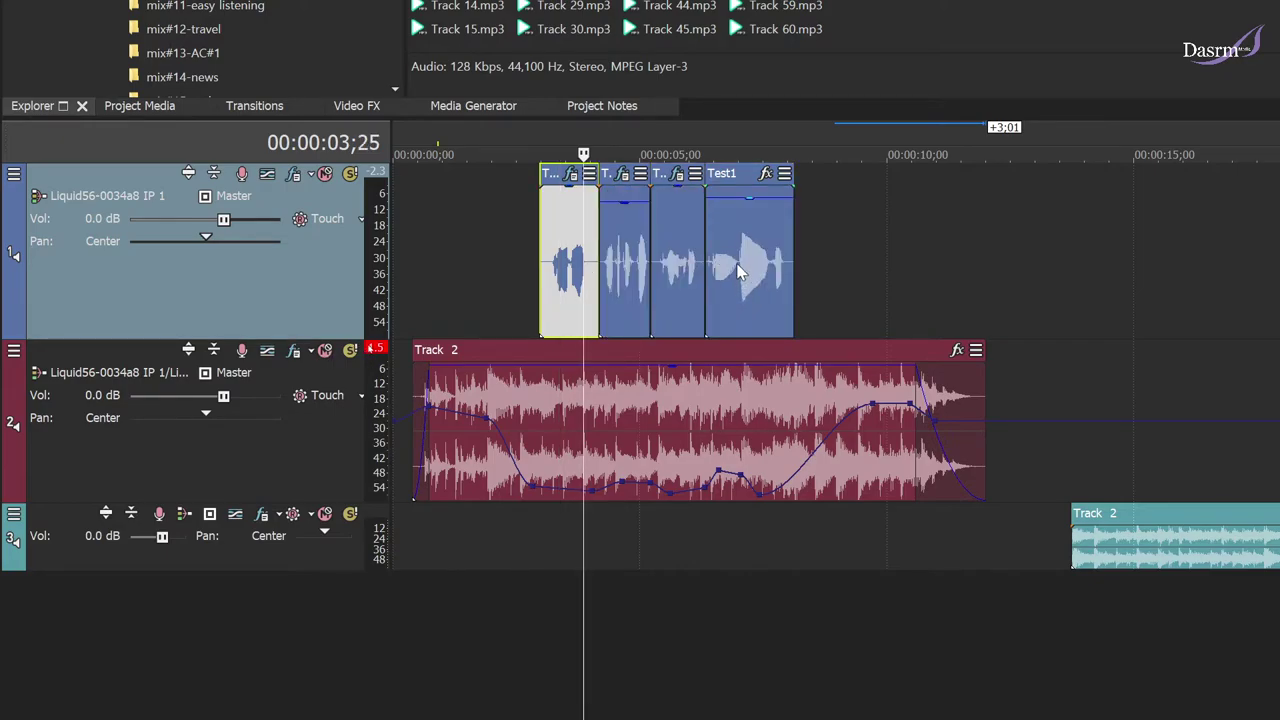
pyautogui.keyDown('shift'); pyautogui.click(739, 274); pyautogui.keyUp('shift')
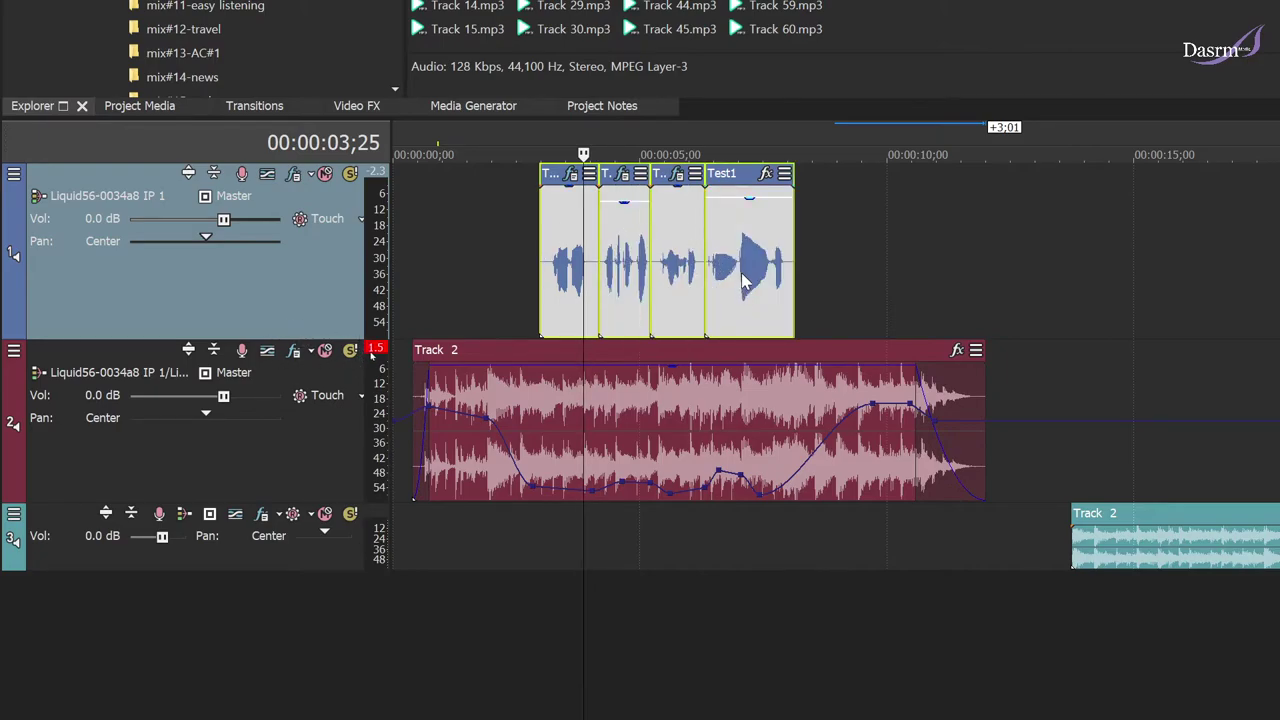
pyautogui.moveTo(739, 276)
pyautogui.mouseDown()
pyautogui.moveTo(900, 268)
pyautogui.moveTo(732, 270)
pyautogui.mouseUp()
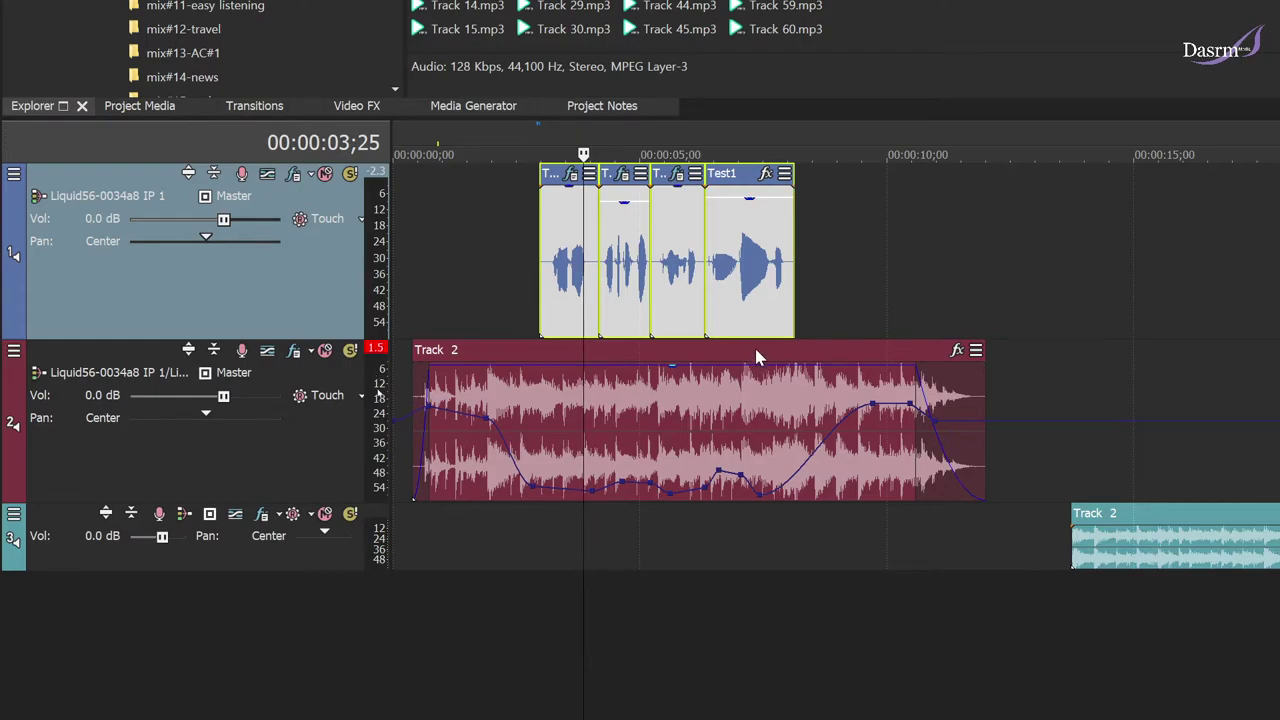
# Select the four voice clips one by one starting from the last, and clear the selection
pyautogui.click(745, 275)
pyautogui.keyDown('ctrl'); pyautogui.click(664, 277); pyautogui.keyUp('ctrl')
pyautogui.keyDown('ctrl'); pyautogui.click(616, 276); pyautogui.keyUp('ctrl')
pyautogui.keyDown('ctrl'); pyautogui.click(570, 272); pyautogui.keyUp('ctrl')
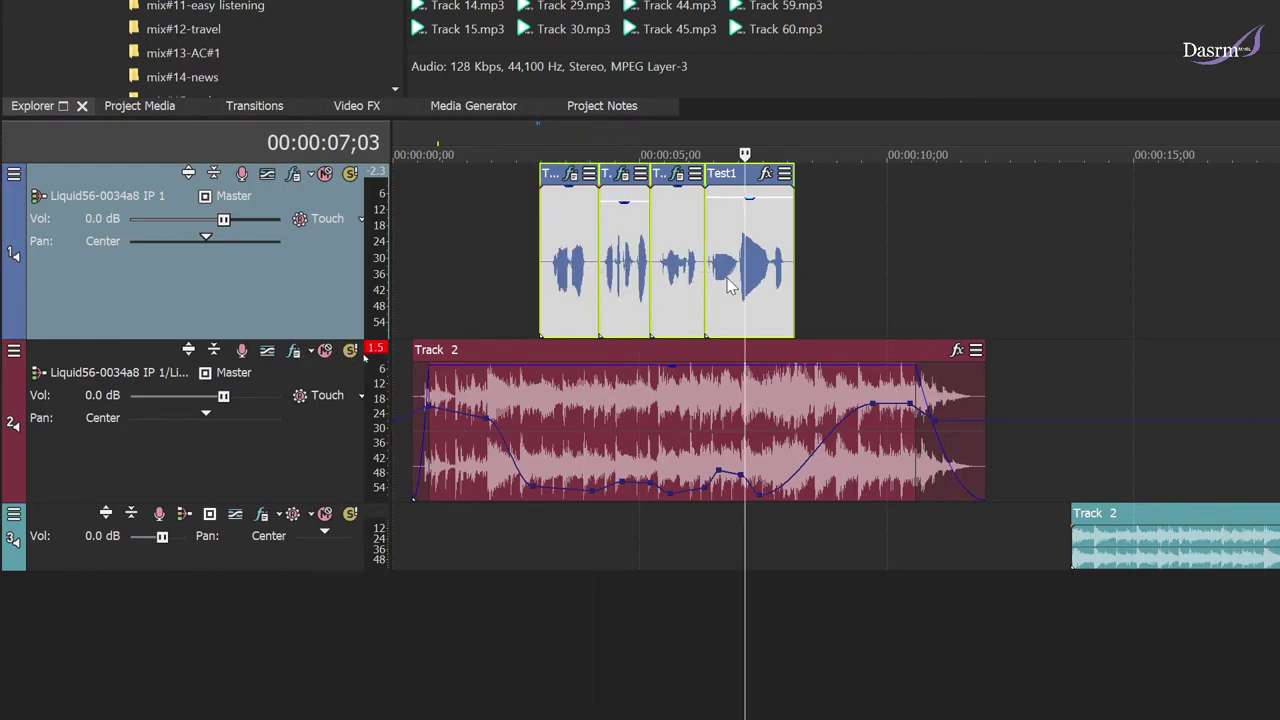
pyautogui.click(860, 266)
# Group the four voice clips on the voice track
pyautogui.keyDown('ctrl'); pyautogui.click(735, 253); pyautogui.keyUp('ctrl')
pyautogui.click(734, 254)
pyautogui.keyDown('ctrl'); pyautogui.click(624, 262); pyautogui.keyUp('ctrl')
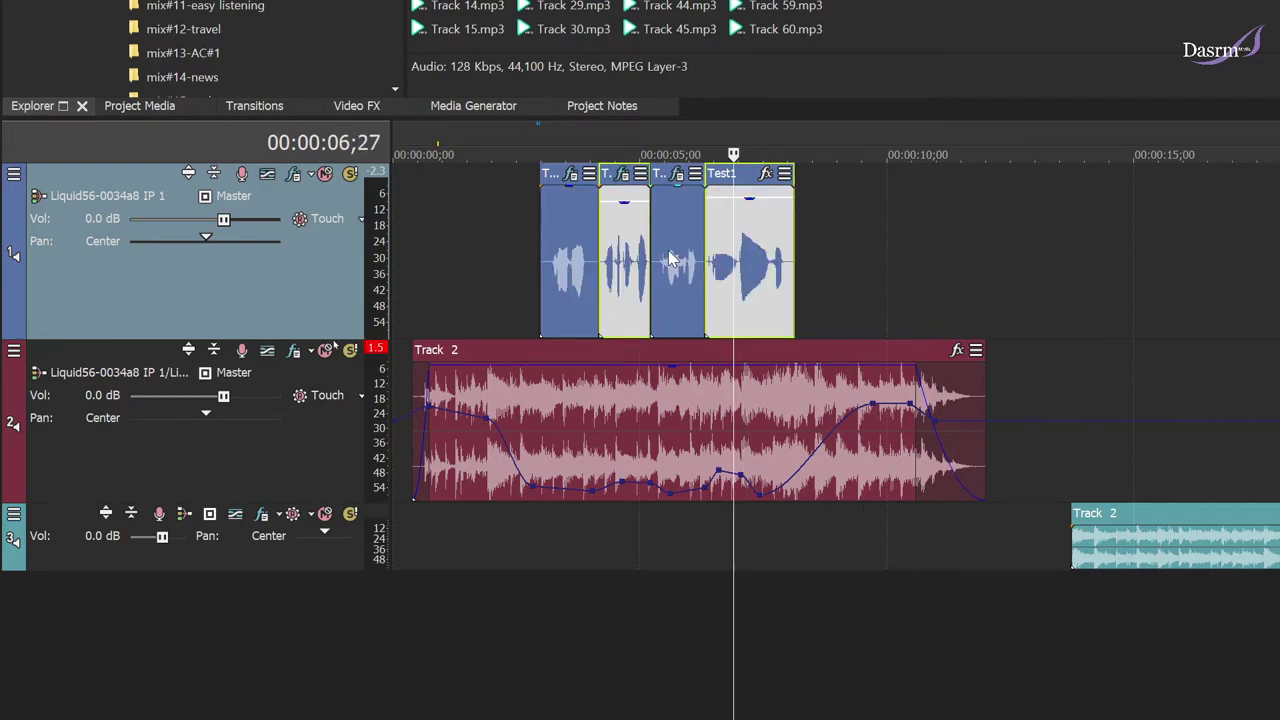
pyautogui.keyDown('ctrl'); pyautogui.click(672, 262); pyautogui.keyUp('ctrl')
pyautogui.keyDown('ctrl'); pyautogui.click(566, 262); pyautogui.keyUp('ctrl')
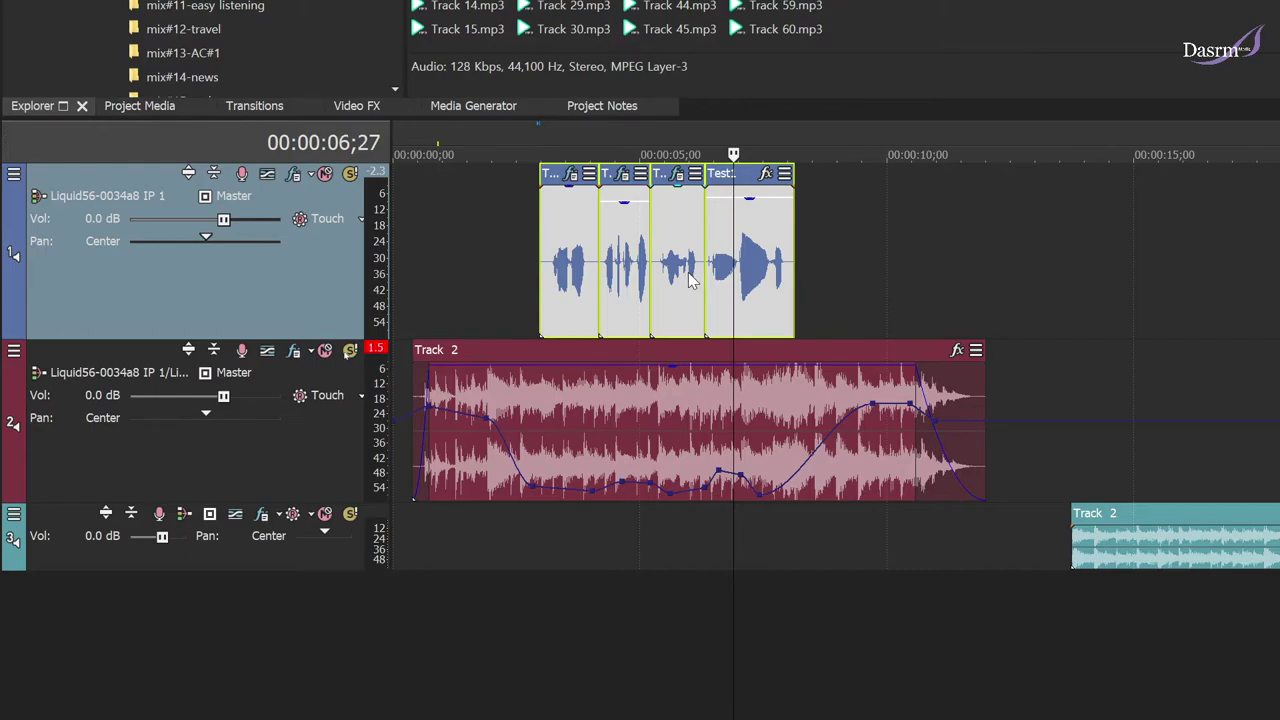
pyautogui.click(735, 255)
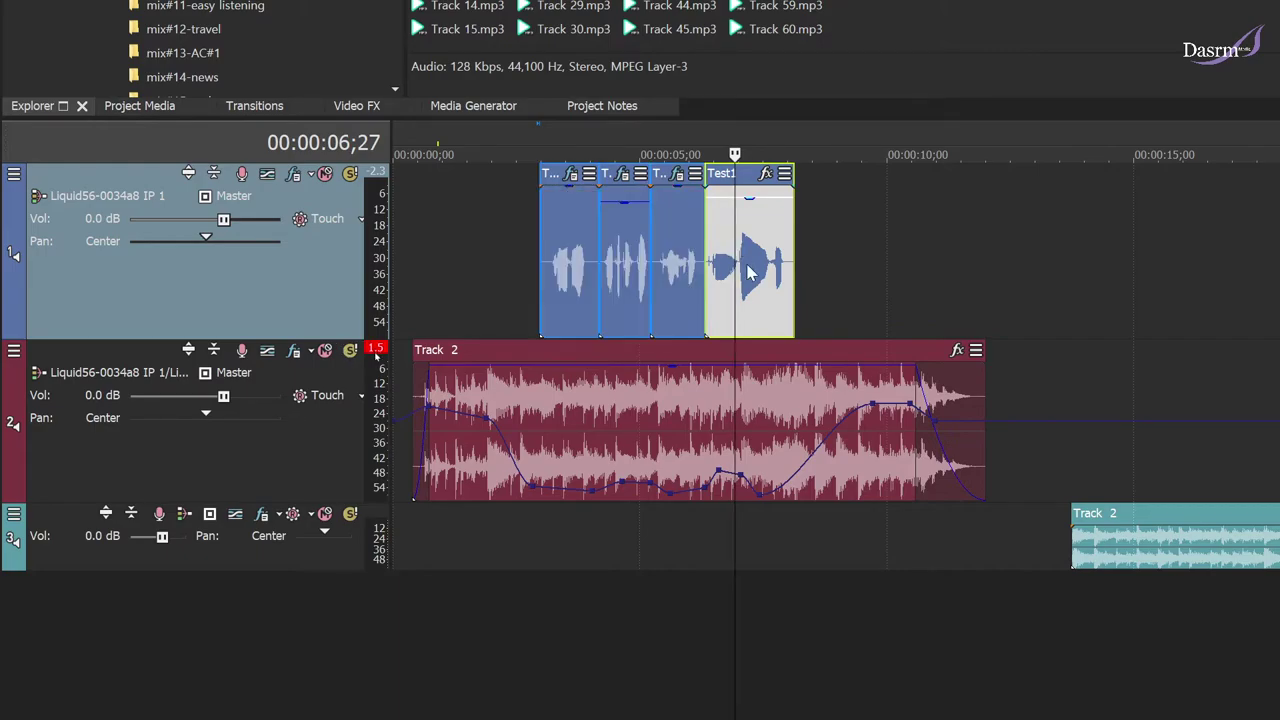
# Move the grouped voice clips 2 frames later by the first clip, and about 6 frames earlier by the third
pyautogui.moveTo(575, 265); pyautogui.dragTo(578, 265)
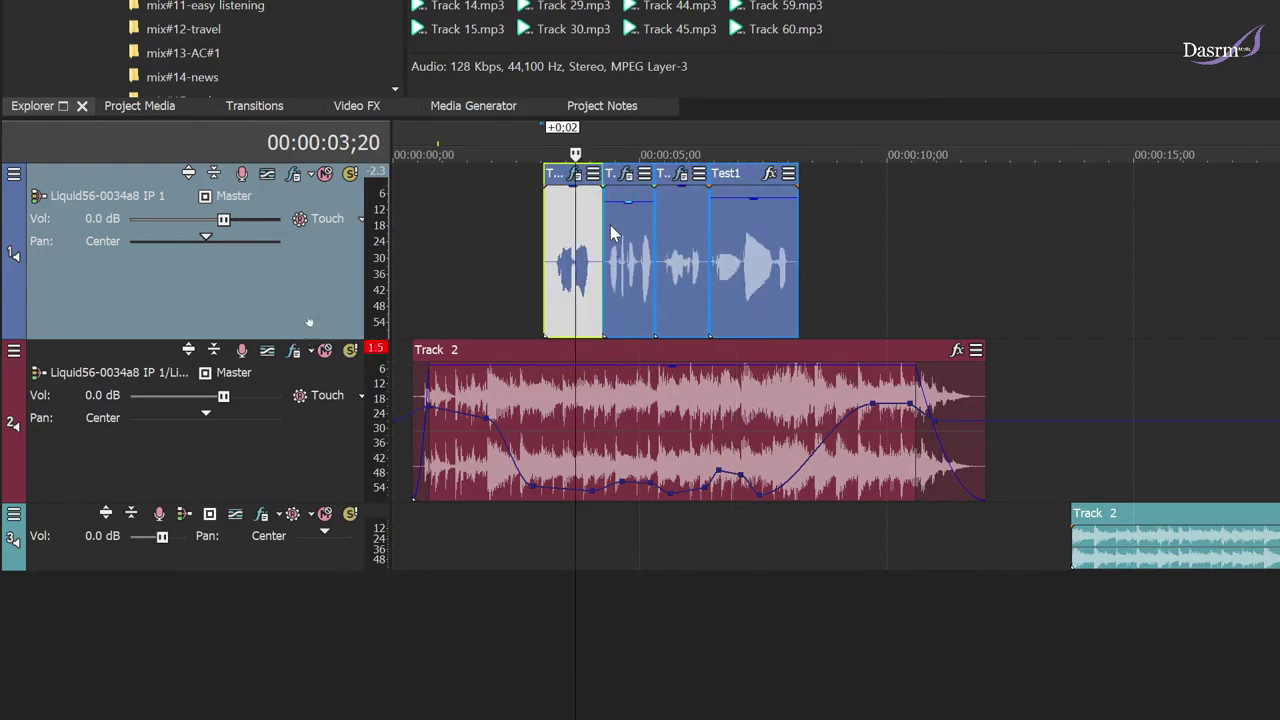
pyautogui.click(810, 260)
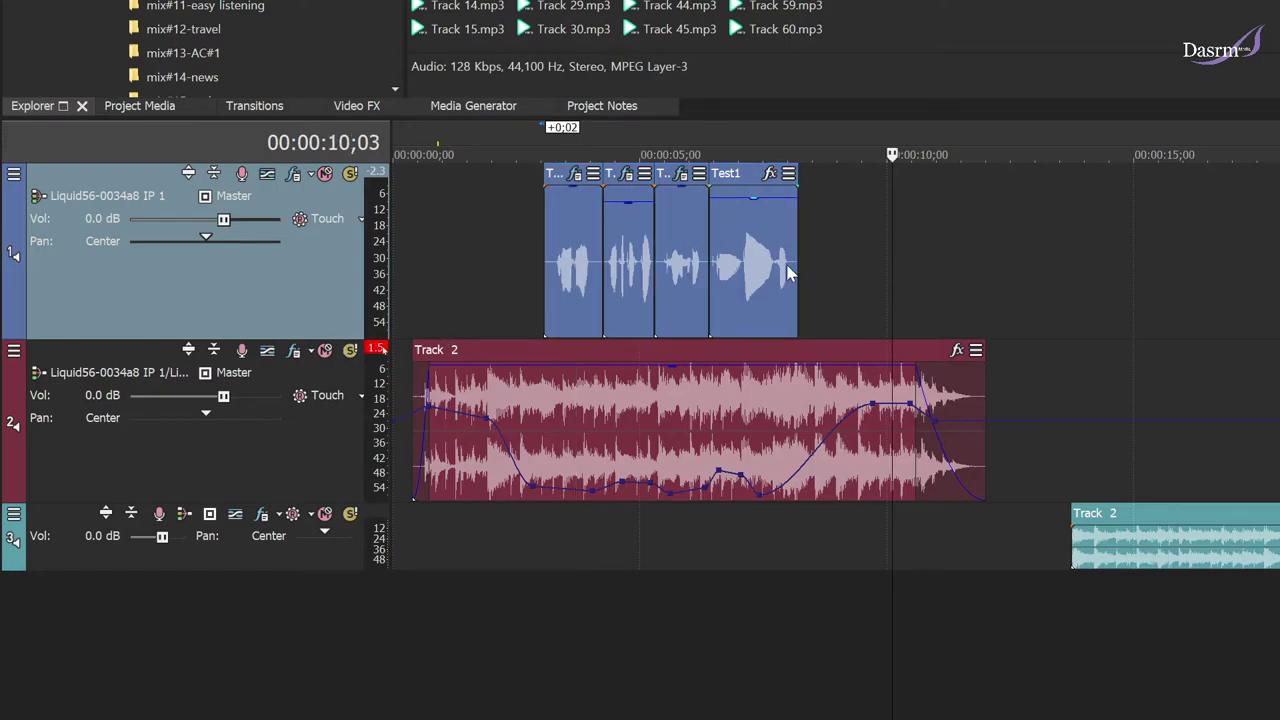
pyautogui.click(588, 262)
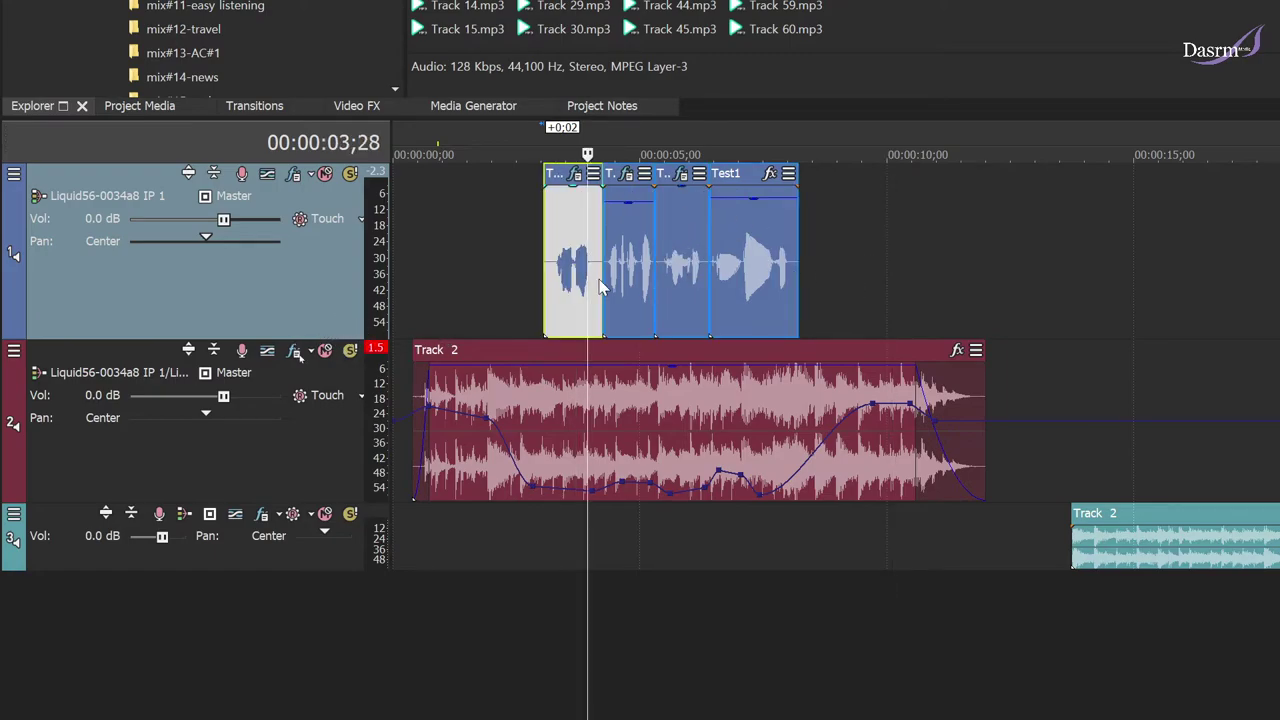
pyautogui.click(771, 254)
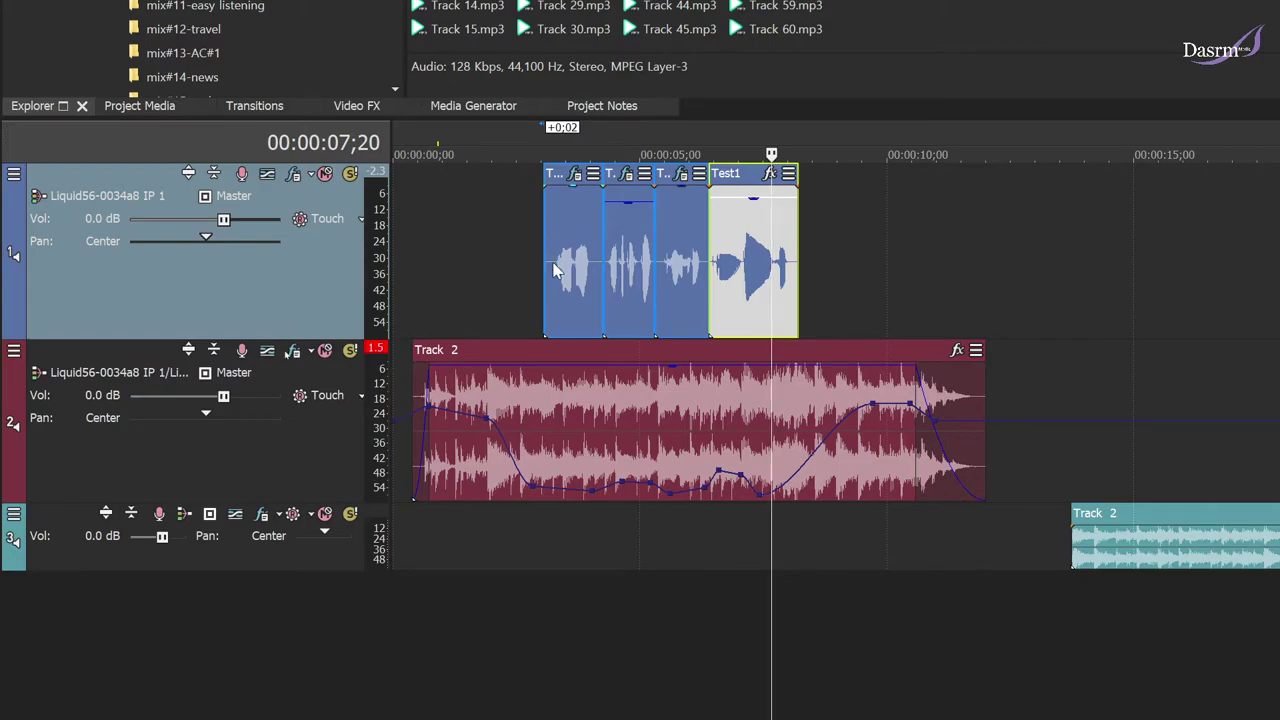
pyautogui.moveTo(745, 262); pyautogui.dragTo(661, 270)
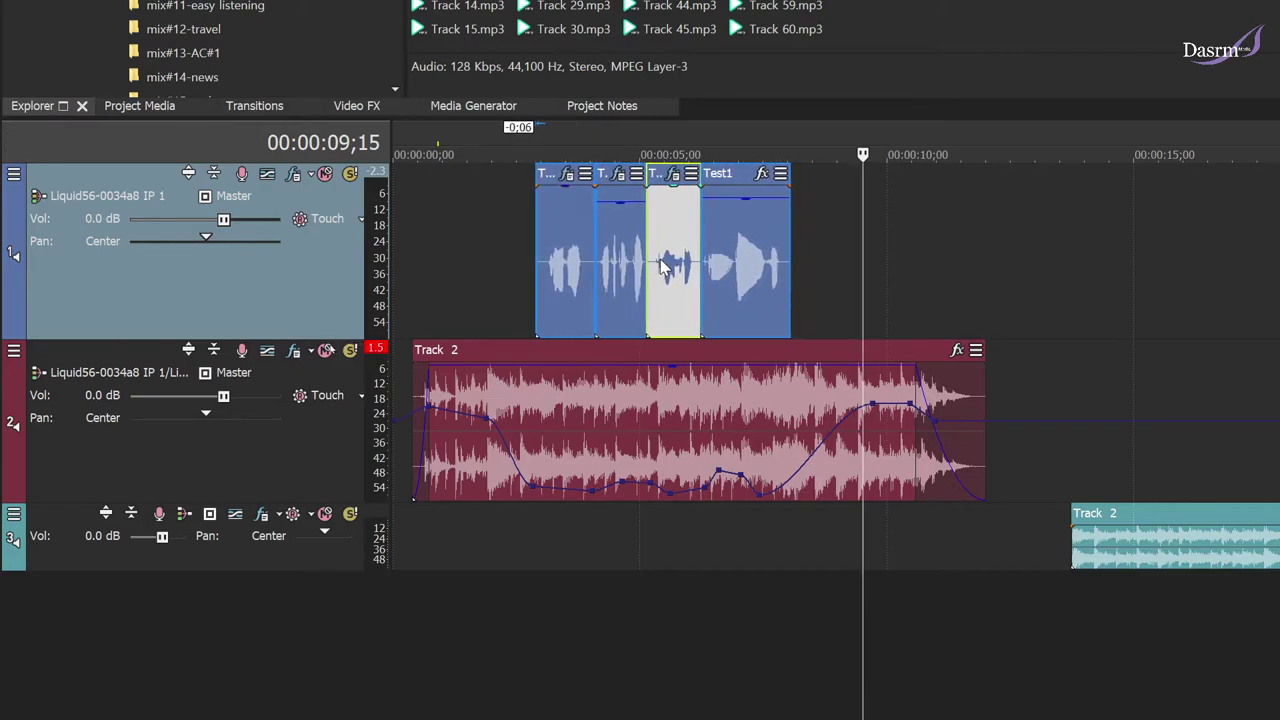
# Select all four grouped voice clips and ungroup them
pyautogui.click(740, 262)
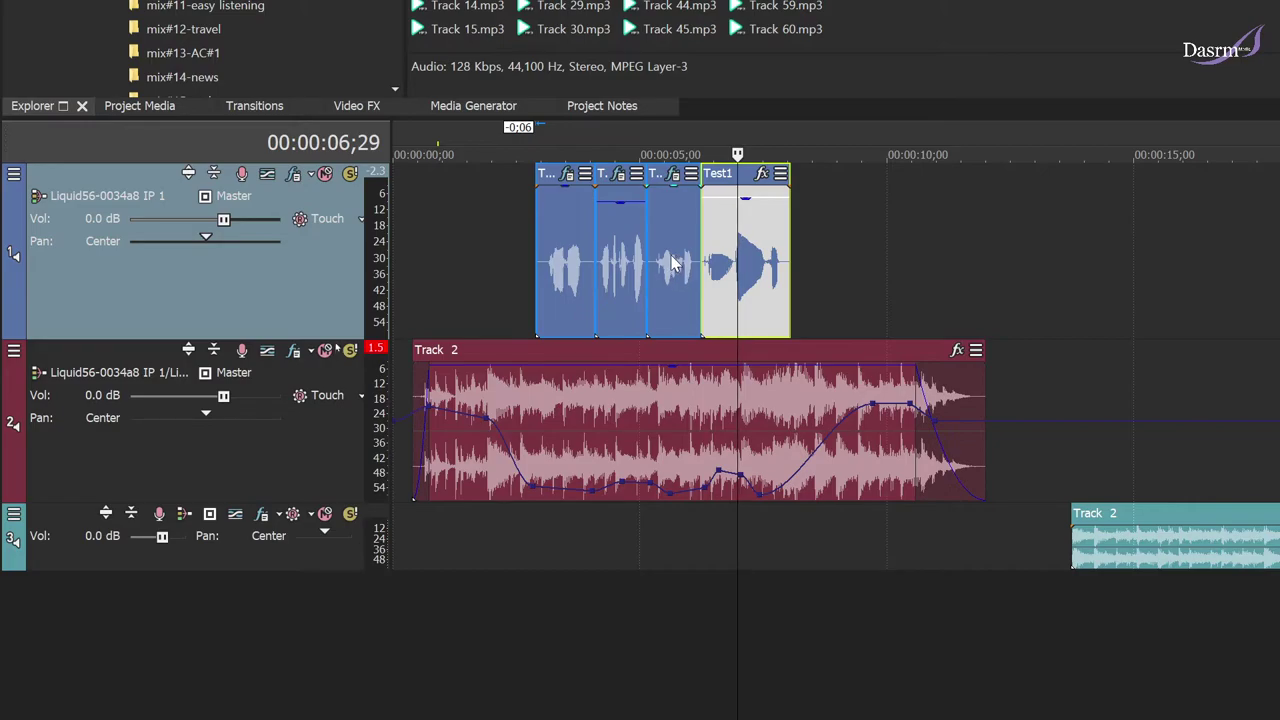
pyautogui.keyDown('ctrl'); pyautogui.click(676, 268); pyautogui.keyUp('ctrl')
pyautogui.keyDown('ctrl'); pyautogui.click(615, 262); pyautogui.keyUp('ctrl')
pyautogui.keyDown('ctrl'); pyautogui.click(572, 258); pyautogui.keyUp('ctrl')
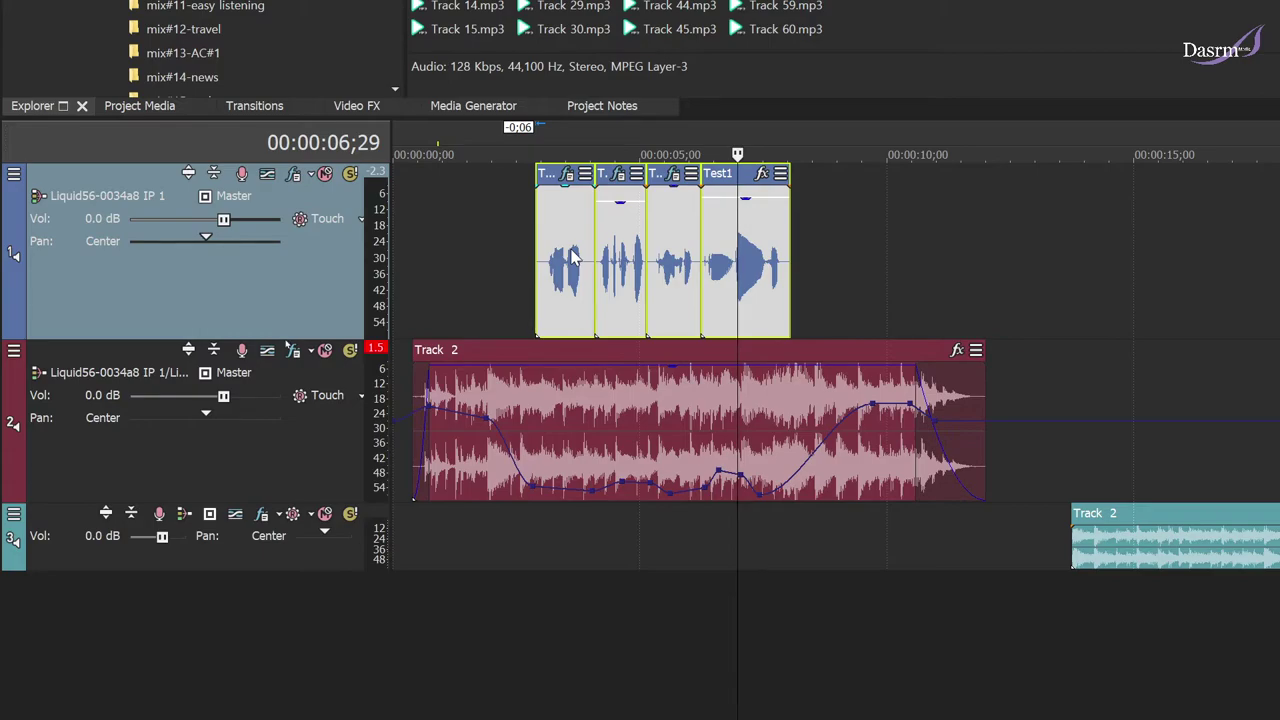
pyautogui.click(730, 280)
pyautogui.click(745, 272)
# Try moving the ungrouped voice clips individually
pyautogui.moveTo(738, 272)
pyautogui.mouseDown()
pyautogui.moveTo(815, 272)
pyautogui.moveTo(675, 278)
pyautogui.moveTo(753, 270)
pyautogui.moveTo(717, 270)
pyautogui.mouseUp()
pyautogui.click(685, 275)
pyautogui.moveTo(620, 270); pyautogui.dragTo(620, 270)
pyautogui.click(686, 268)
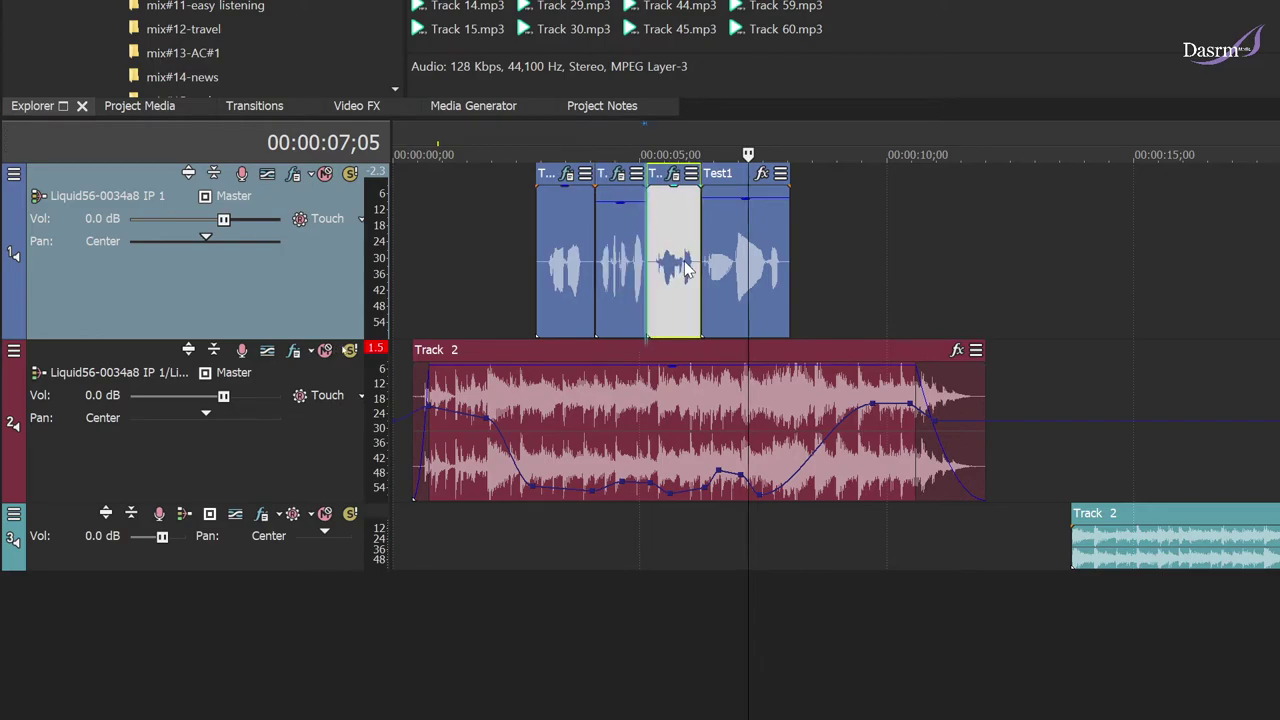
# Select all four voice clips plus the music clip and move them together 6 frames later, and back slightly earlier
pyautogui.click(743, 266)
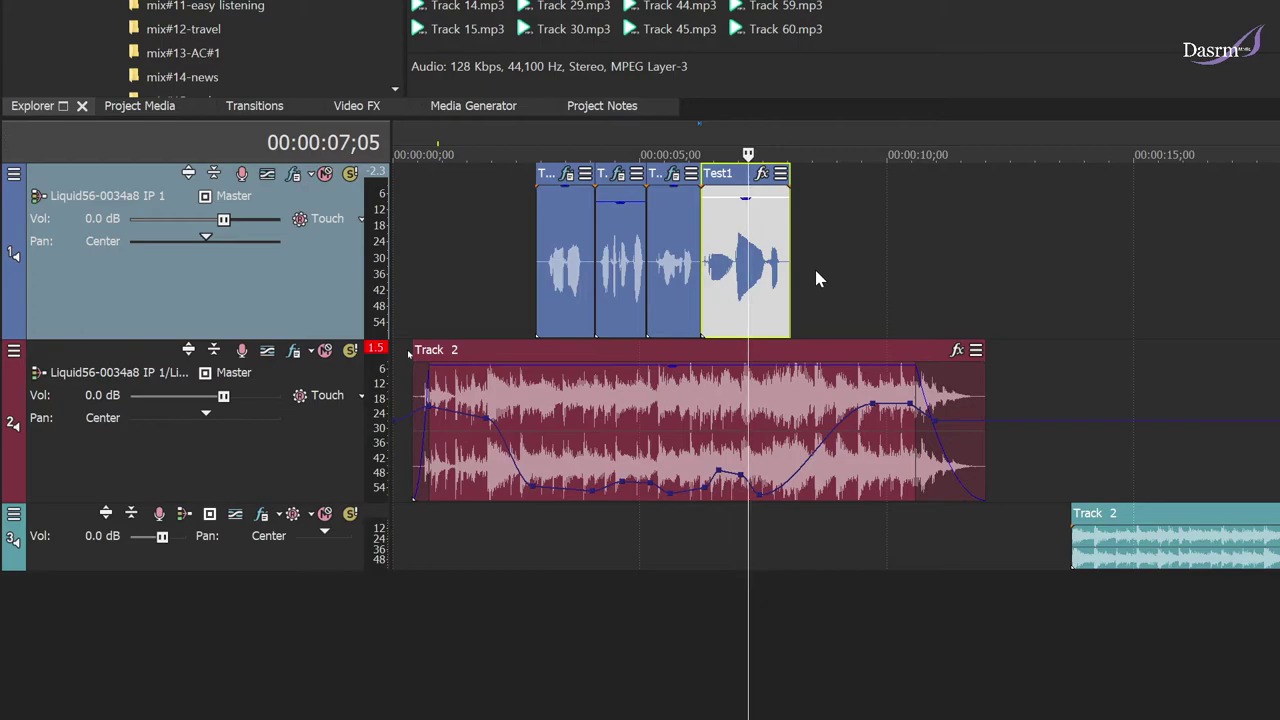
pyautogui.keyDown('shift'); pyautogui.click(574, 252); pyautogui.keyUp('shift')
pyautogui.keyDown('ctrl'); pyautogui.click(692, 420); pyautogui.keyUp('ctrl')
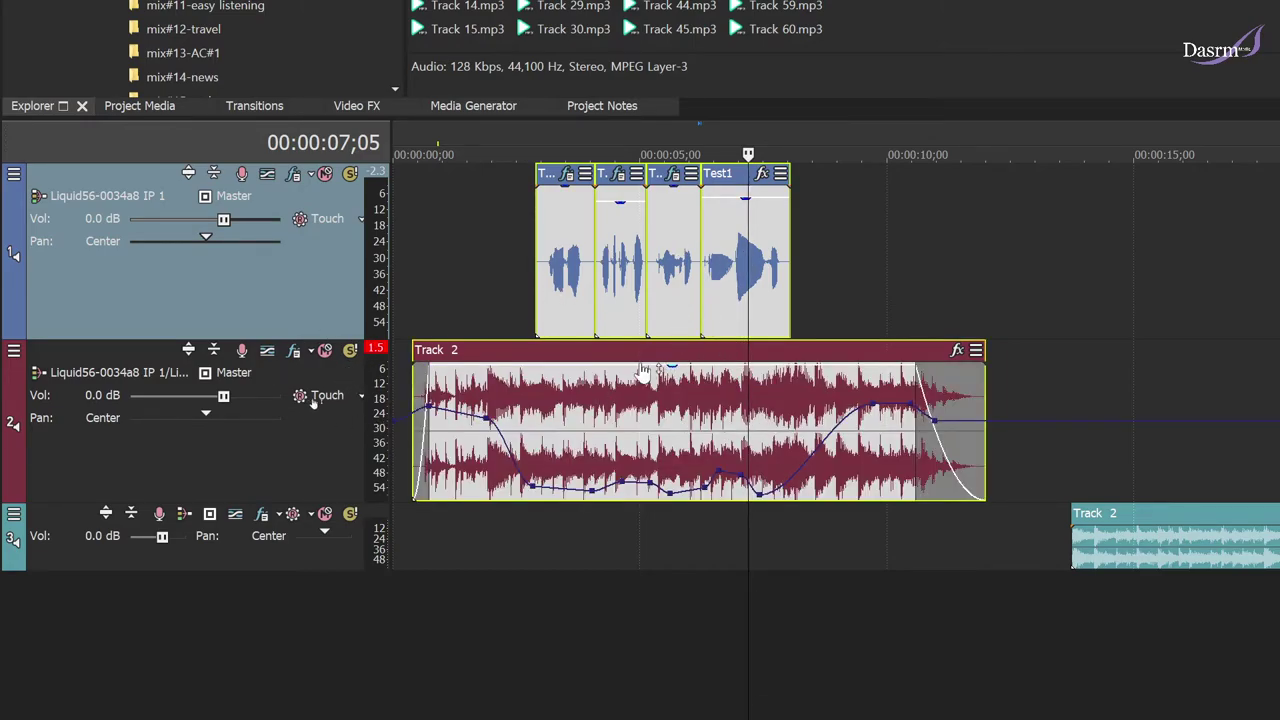
pyautogui.moveTo(565, 287); pyautogui.dragTo(519, 374)
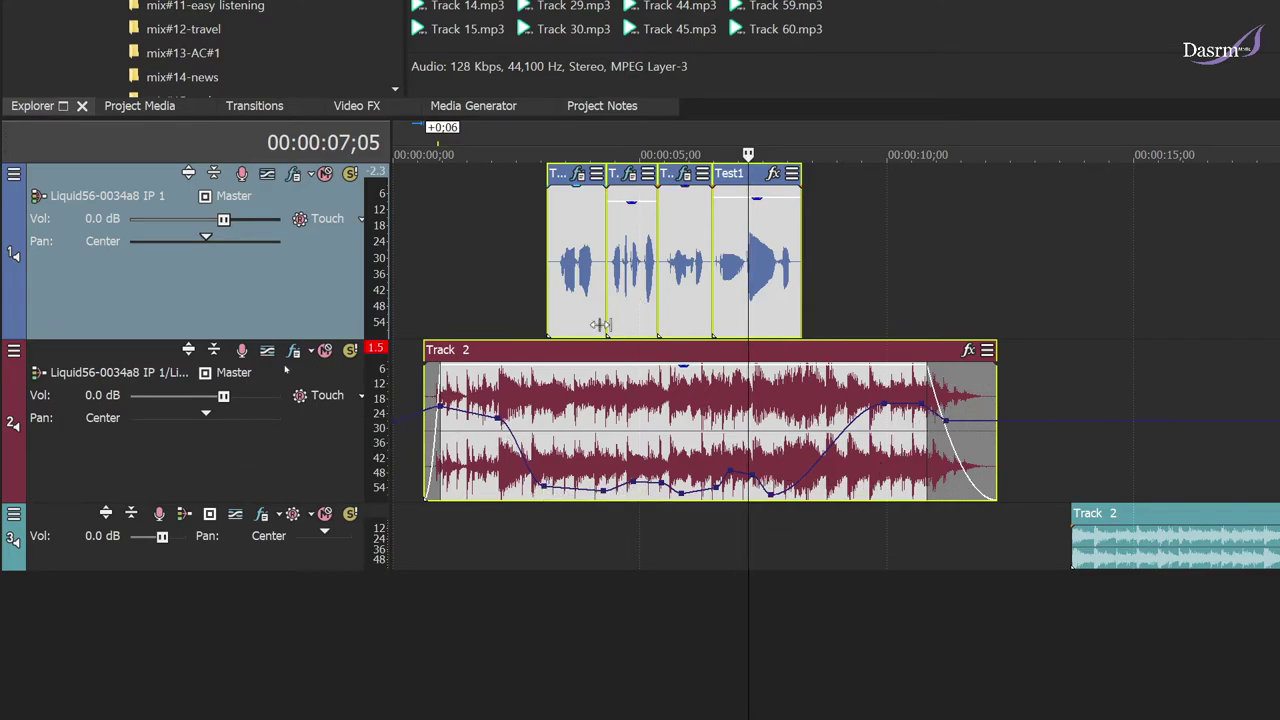
pyautogui.moveTo(559, 274)
pyautogui.mouseDown()
pyautogui.moveTo(617, 276)
pyautogui.moveTo(521, 277)
pyautogui.moveTo(574, 277)
pyautogui.moveTo(535, 278)
pyautogui.mouseUp()
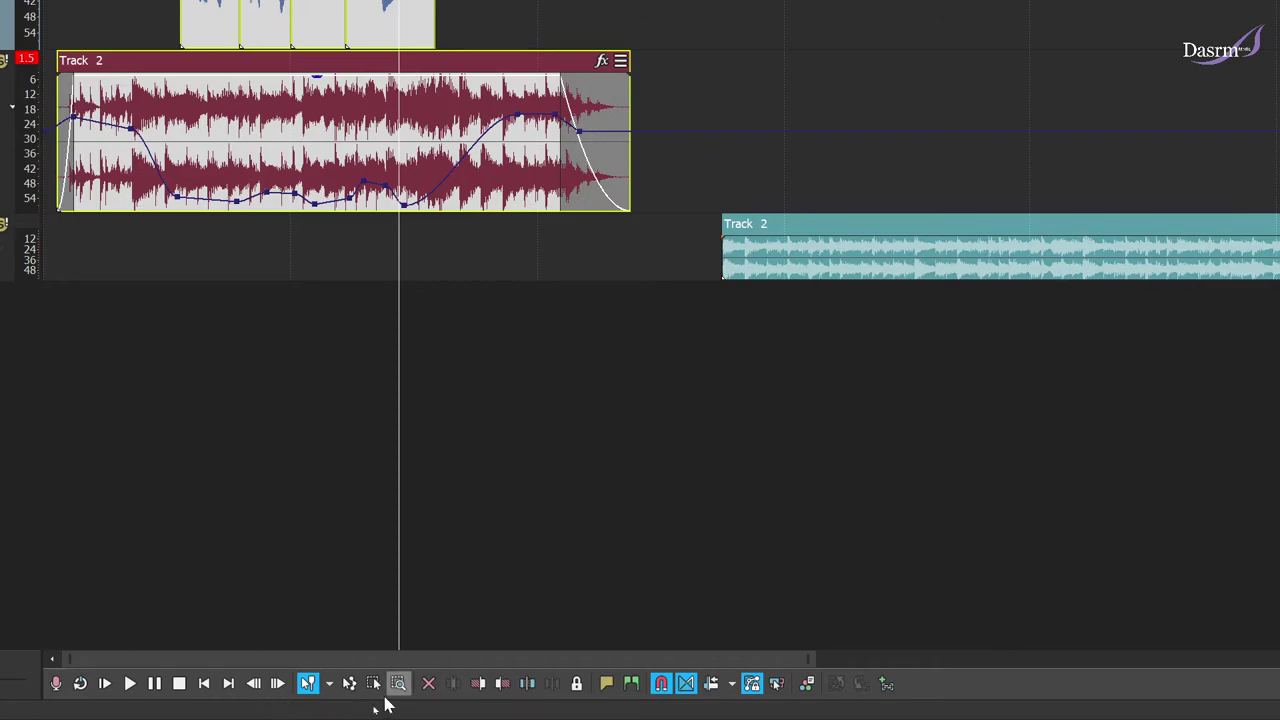
# Turn off Lock Envelopes to Events and shift the selected voice and music clips slightly without their volume envelope points
pyautogui.click(753, 686)
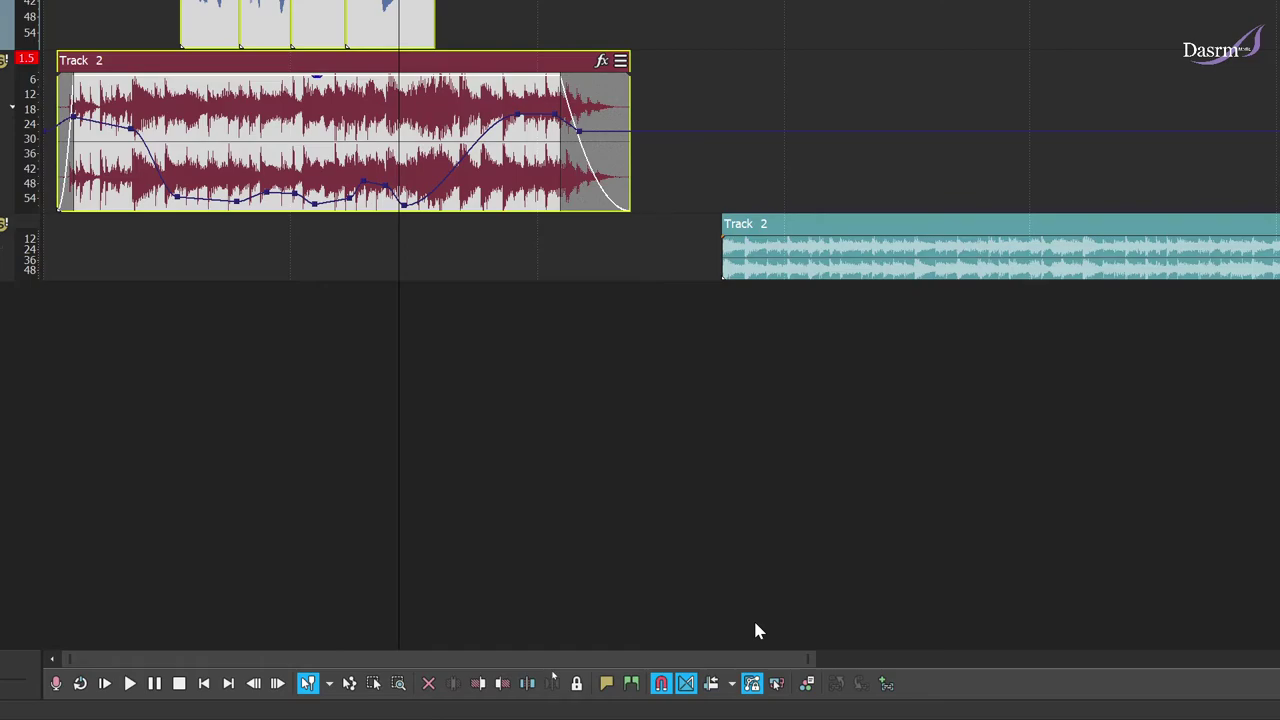
pyautogui.click(752, 684)
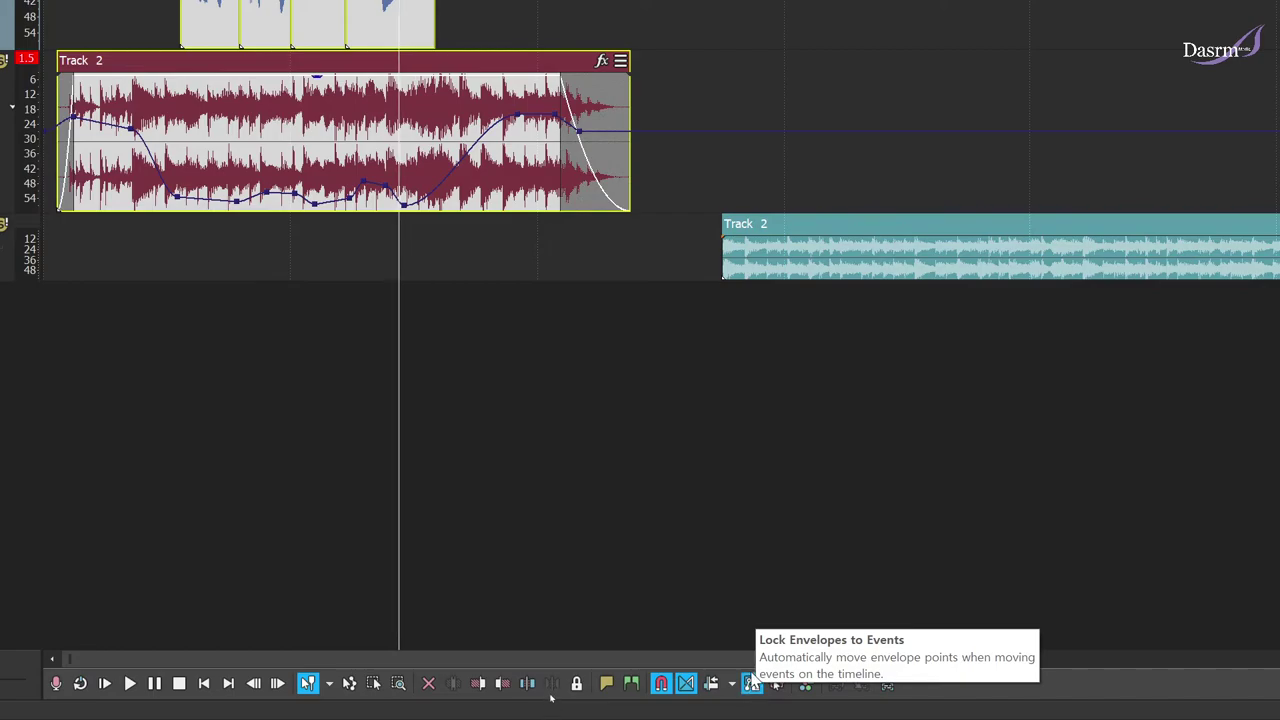
pyautogui.click(752, 685)
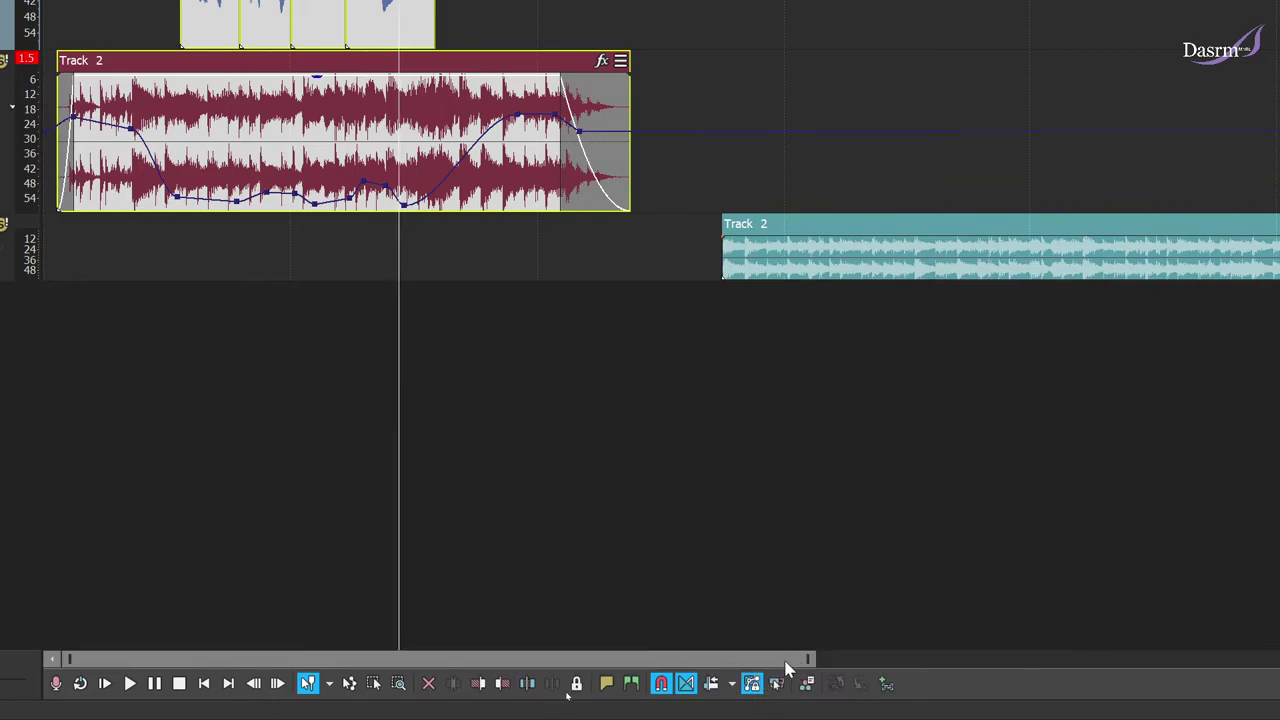
pyautogui.click(752, 685)
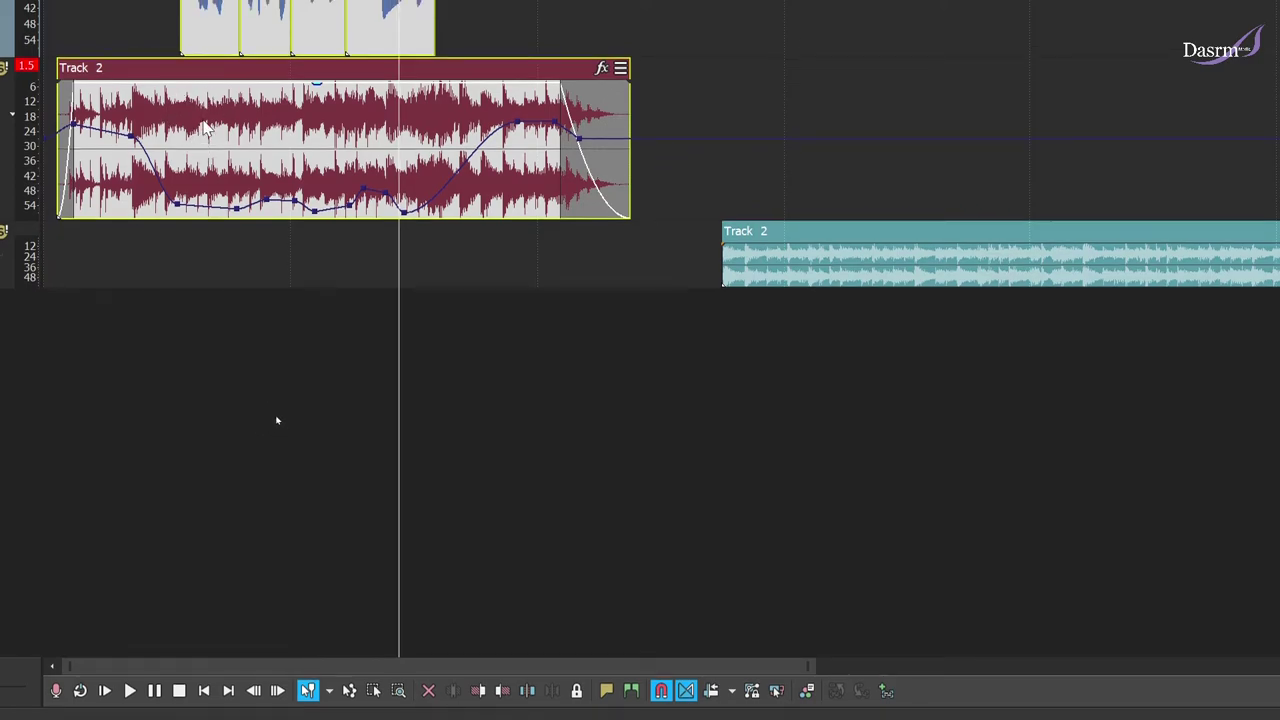
pyautogui.moveTo(205, 128)
pyautogui.mouseDown()
pyautogui.moveTo(265, 128)
pyautogui.moveTo(201, 123)
pyautogui.mouseUp()
pyautogui.moveTo(198, 117); pyautogui.dragTo(210, 142)
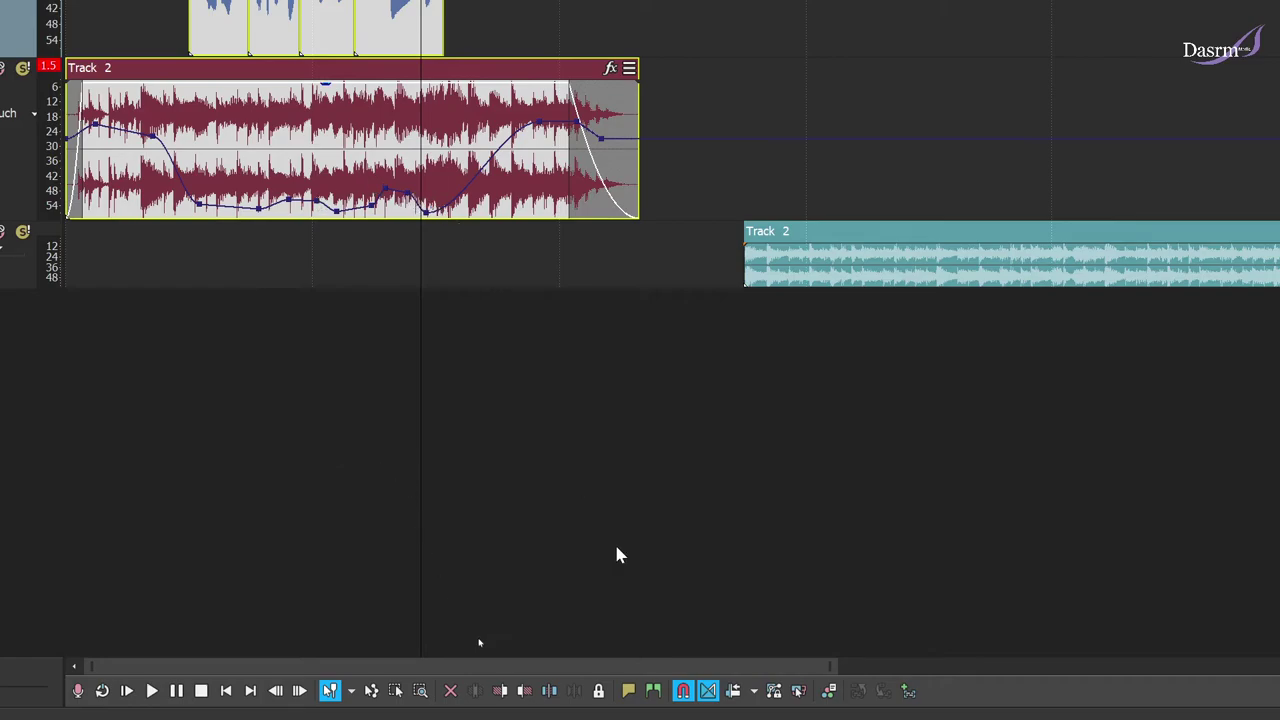
# Turn Lock Envelopes to Events back on, move the selected clips slightly later with their envelope points, and clear the selection
pyautogui.click(773, 688)
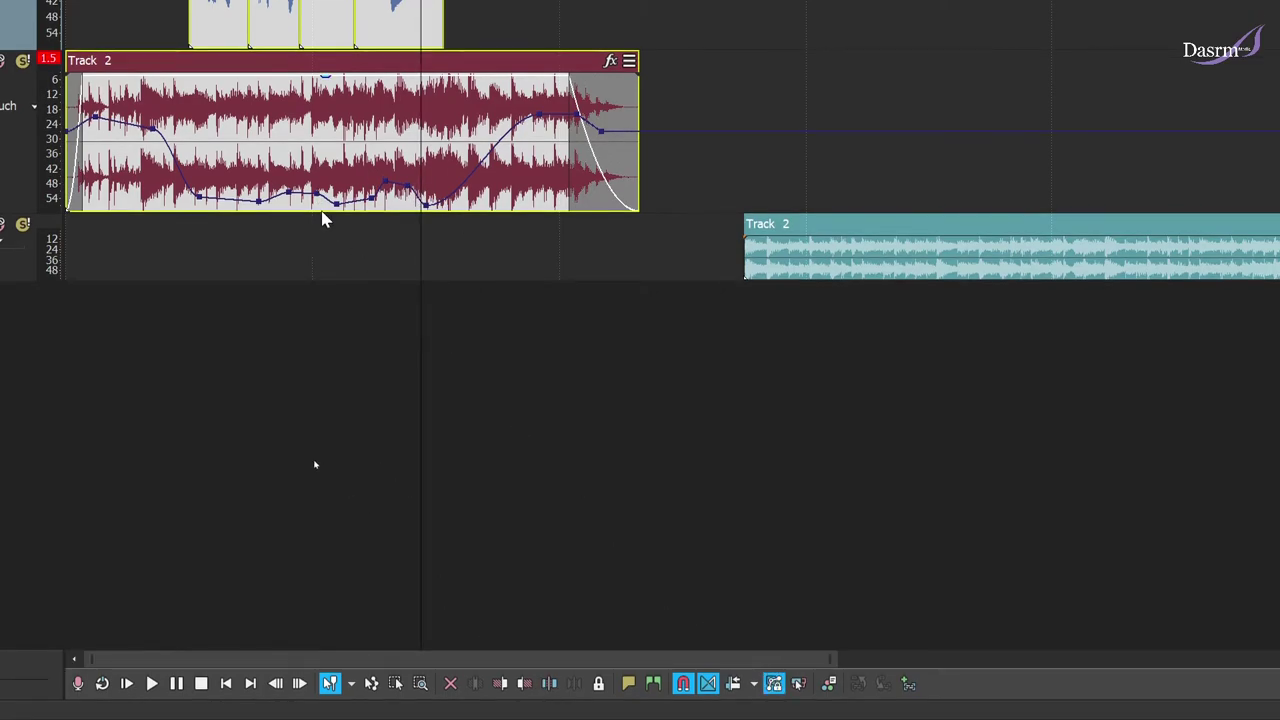
pyautogui.moveTo(257, 133)
pyautogui.mouseDown()
pyautogui.moveTo(354, 133)
pyautogui.moveTo(265, 134)
pyautogui.mouseUp()
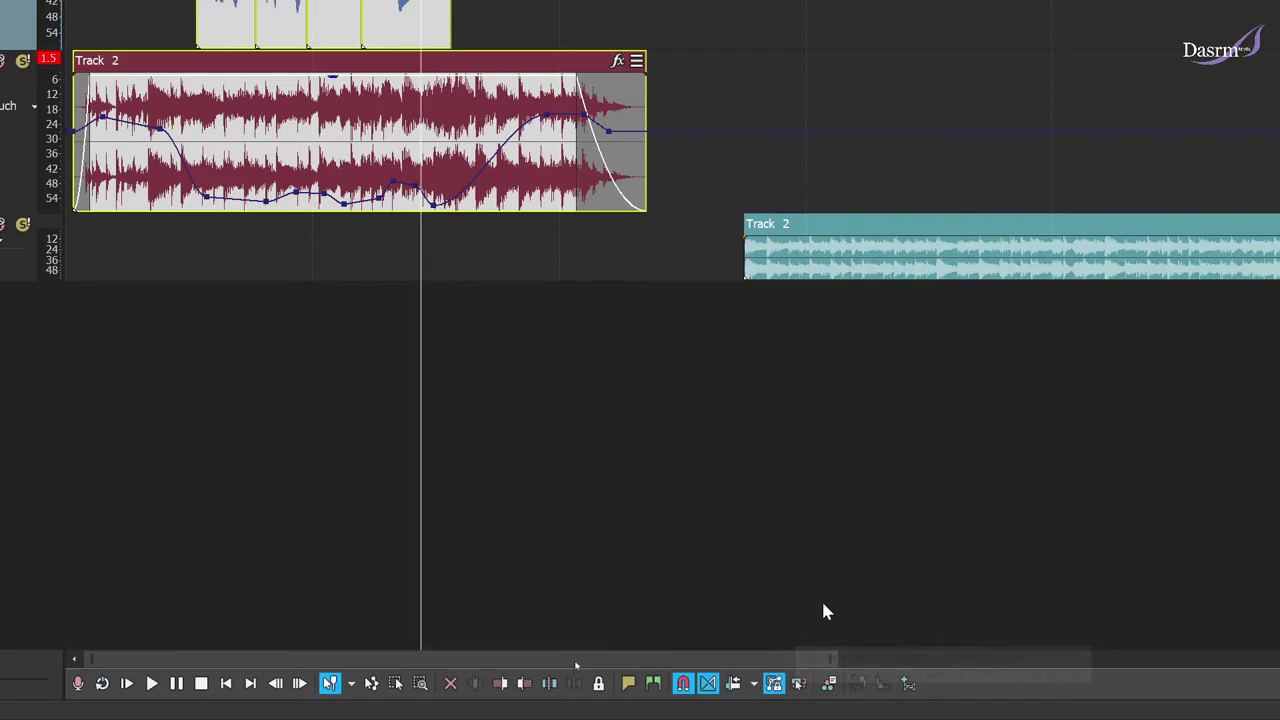
pyautogui.click(388, 267)
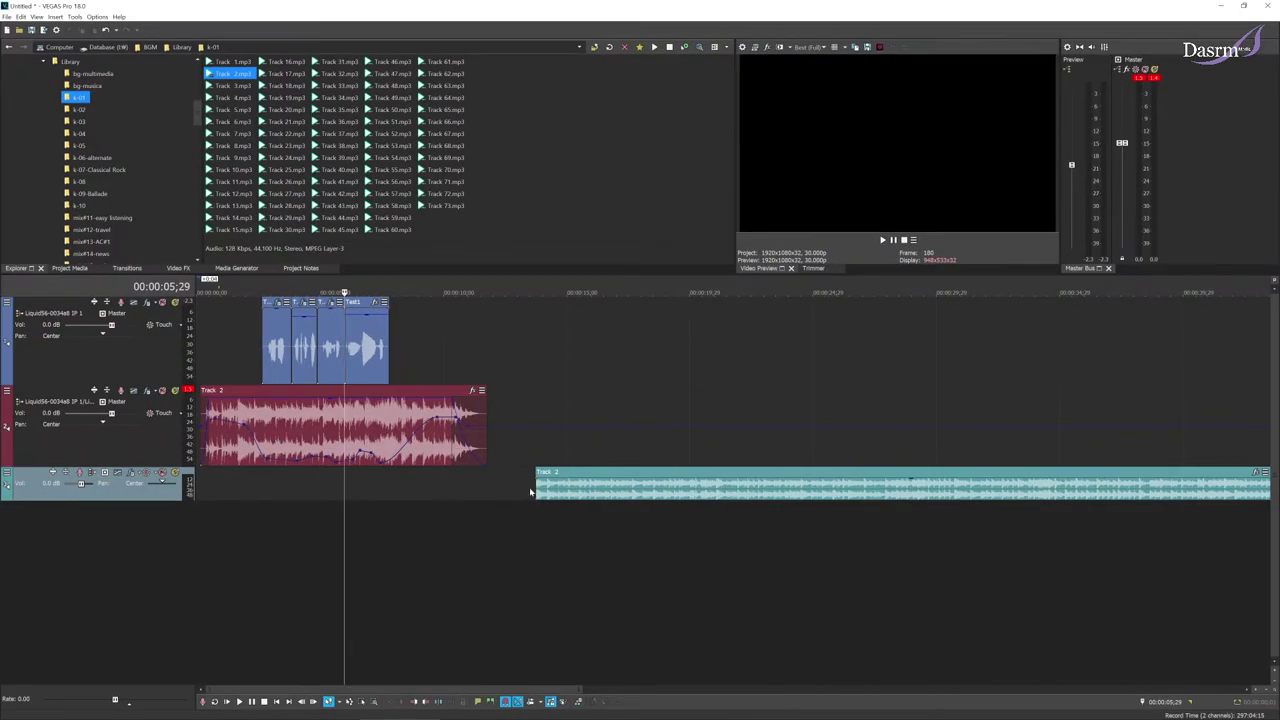
# Move the third track's music clip earlier so it starts 13 frames before the end of the music clip above
pyautogui.click(794, 256)
pyautogui.click(560, 487)
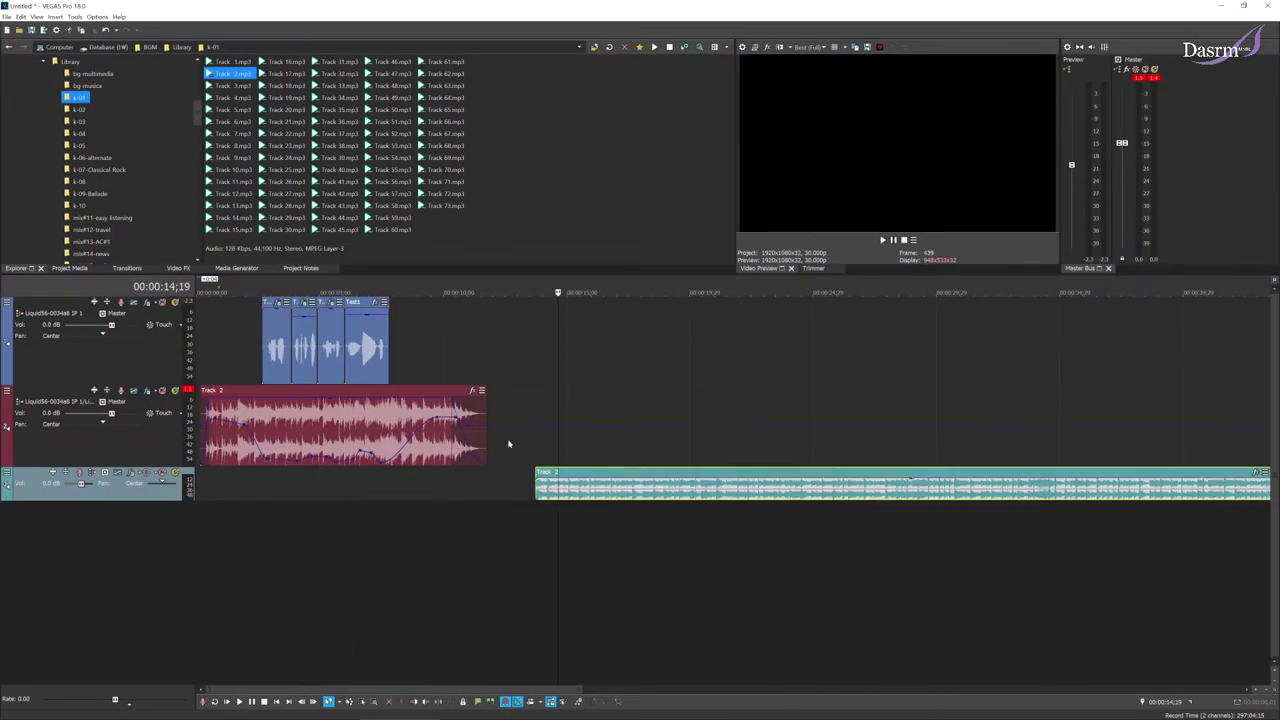
pyautogui.click(323, 497)
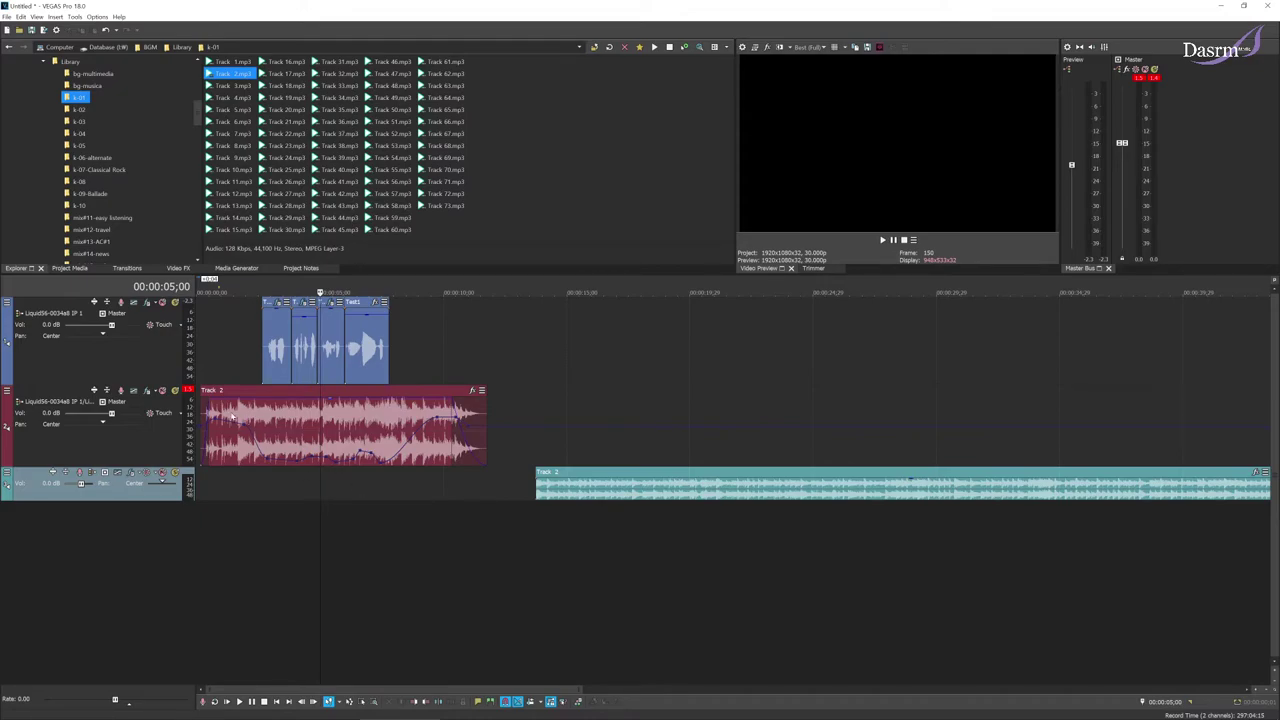
pyautogui.click(334, 488)
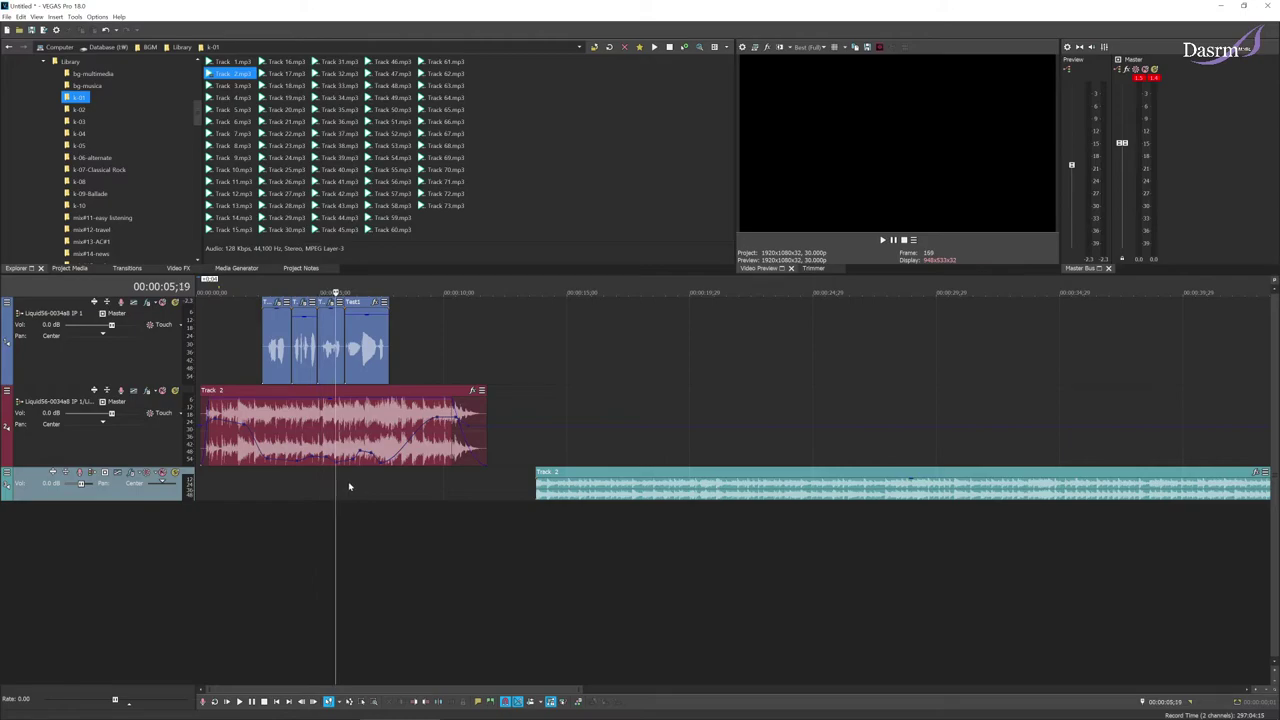
pyautogui.moveTo(563, 492); pyautogui.dragTo(515, 490)
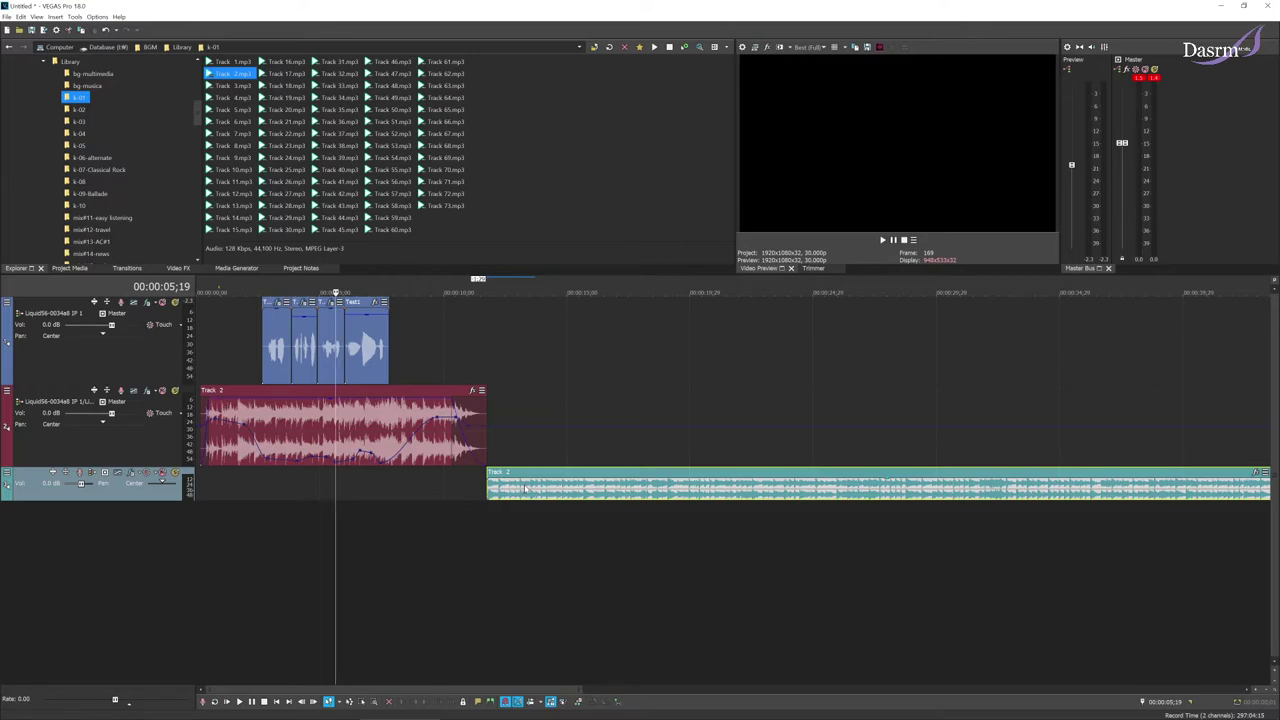
pyautogui.moveTo(524, 488); pyautogui.dragTo(513, 491)
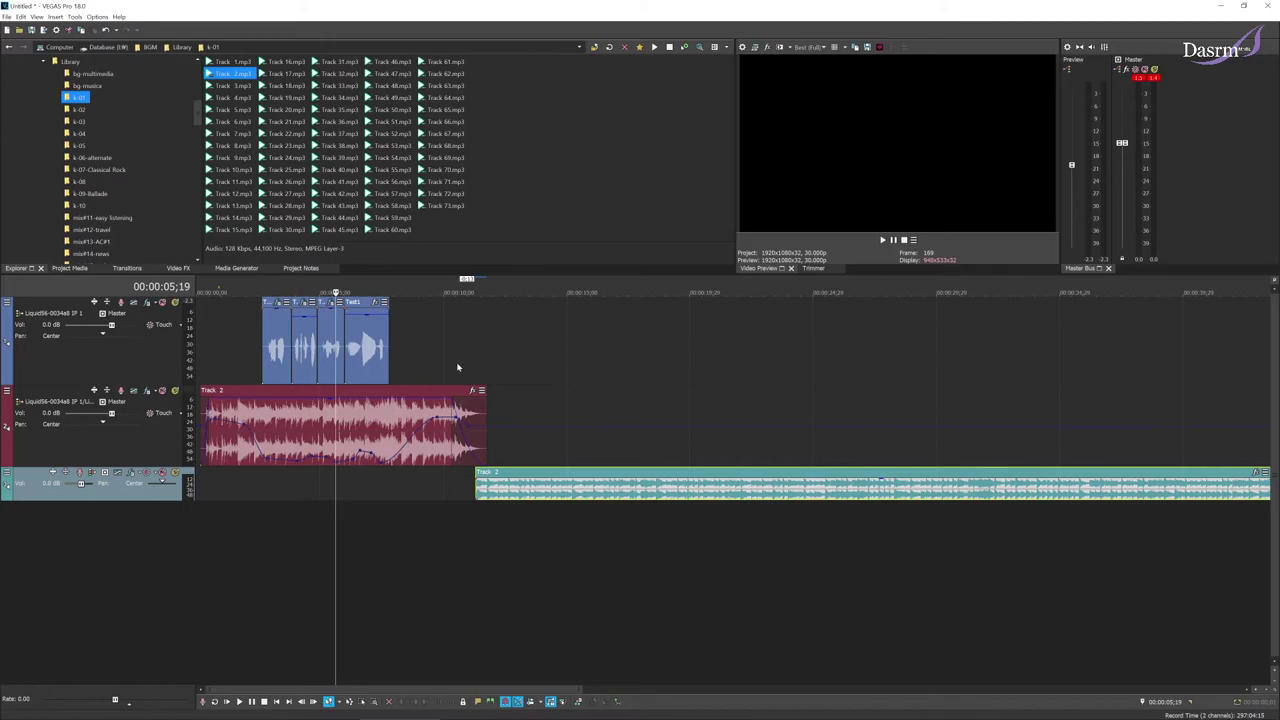
# Place the cursor at 00:00:05;14 and reset both clipping indicators on the master bus output meter
pyautogui.click(258, 492)
pyautogui.click(330, 494)
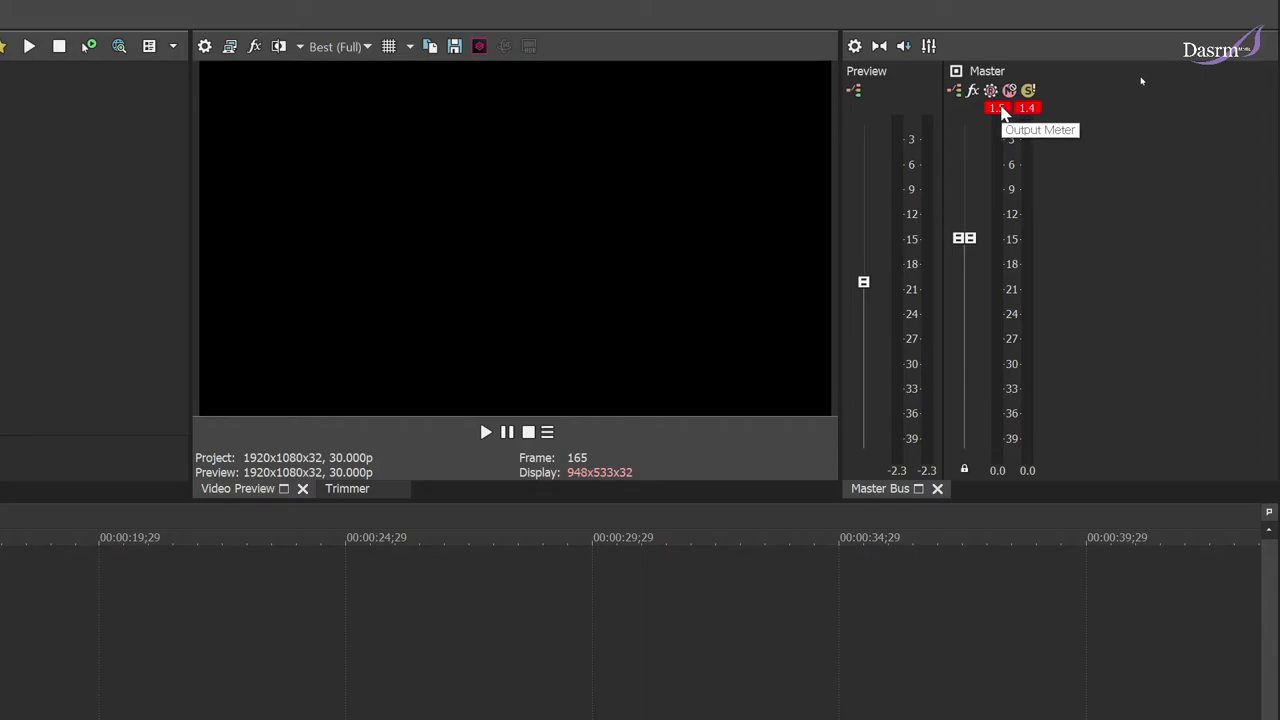
pyautogui.click(1003, 110)
pyautogui.click(1028, 109)
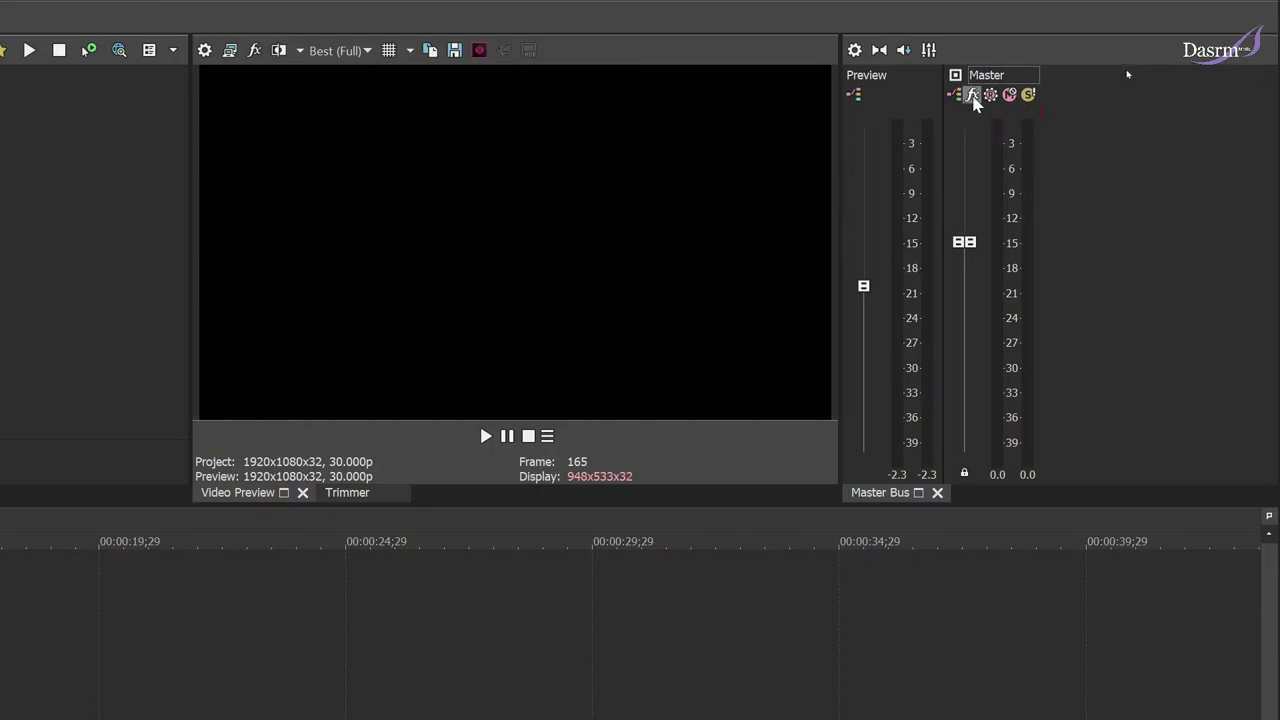
# Add the VST plug-in RCompressor Stereo to the master bus effects chain and close its effect window
pyautogui.click(975, 97)
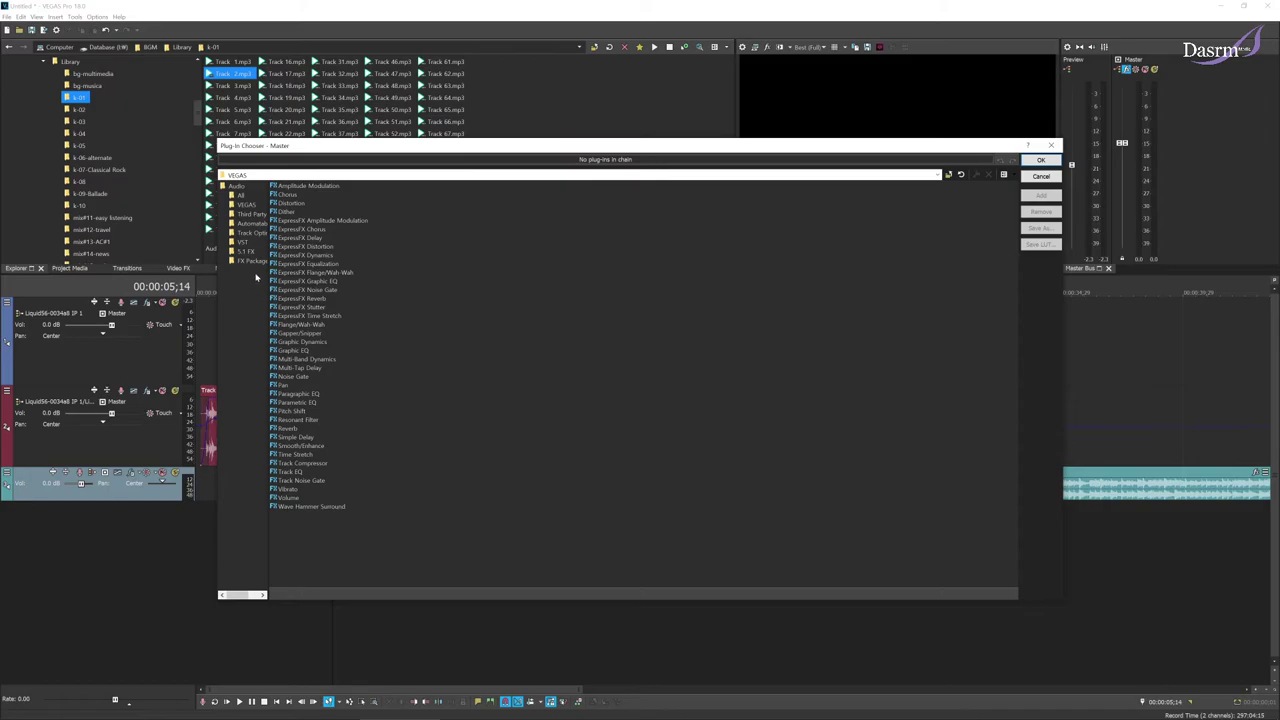
pyautogui.click(243, 242)
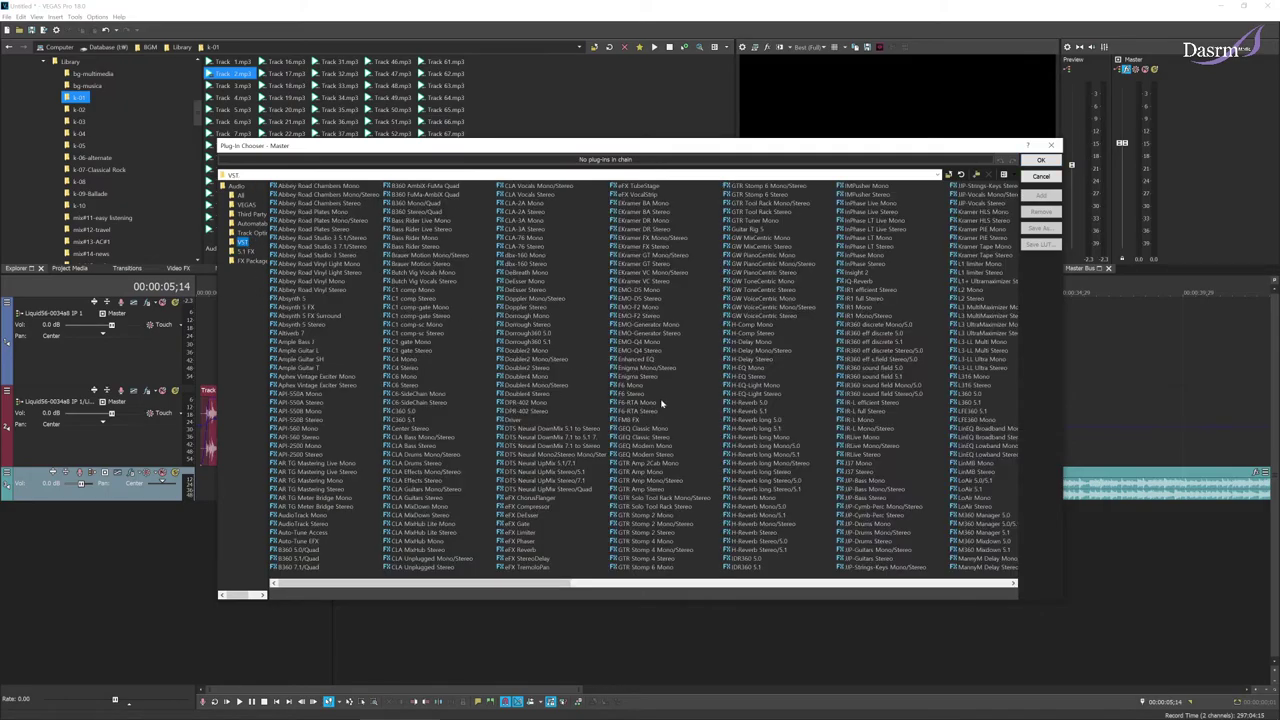
pyautogui.click(975, 584)
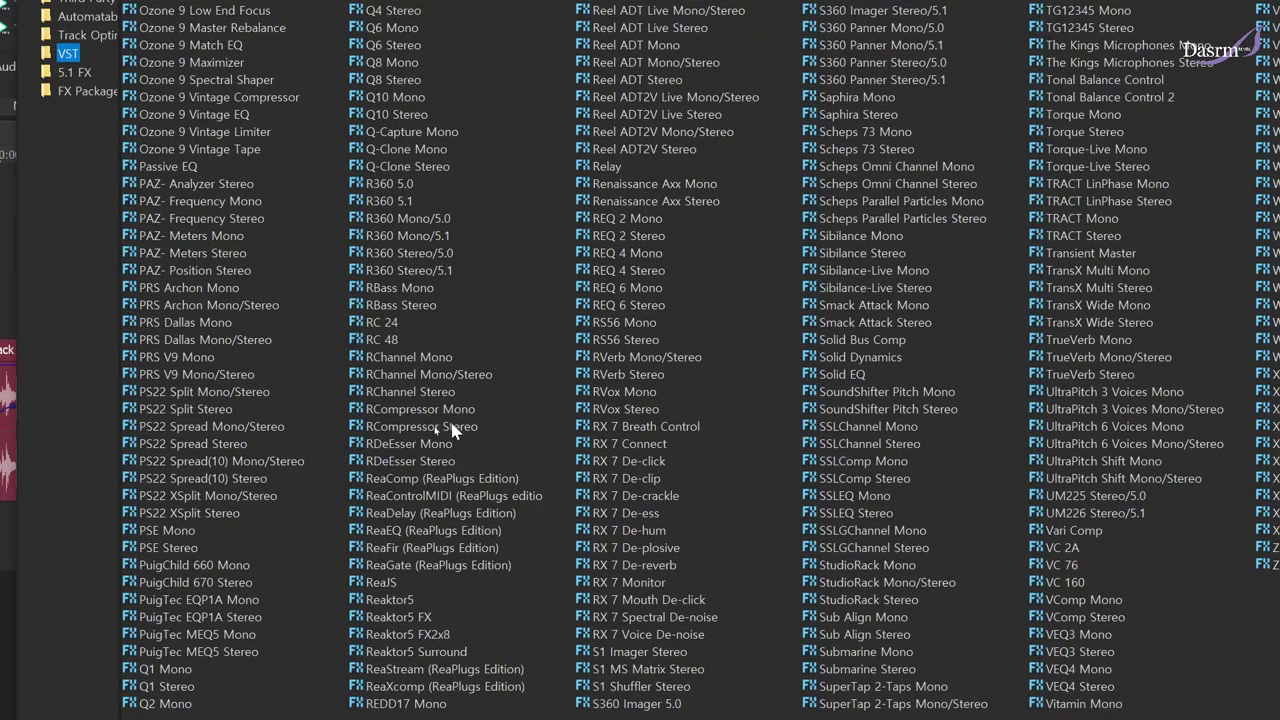
pyautogui.click(439, 431)
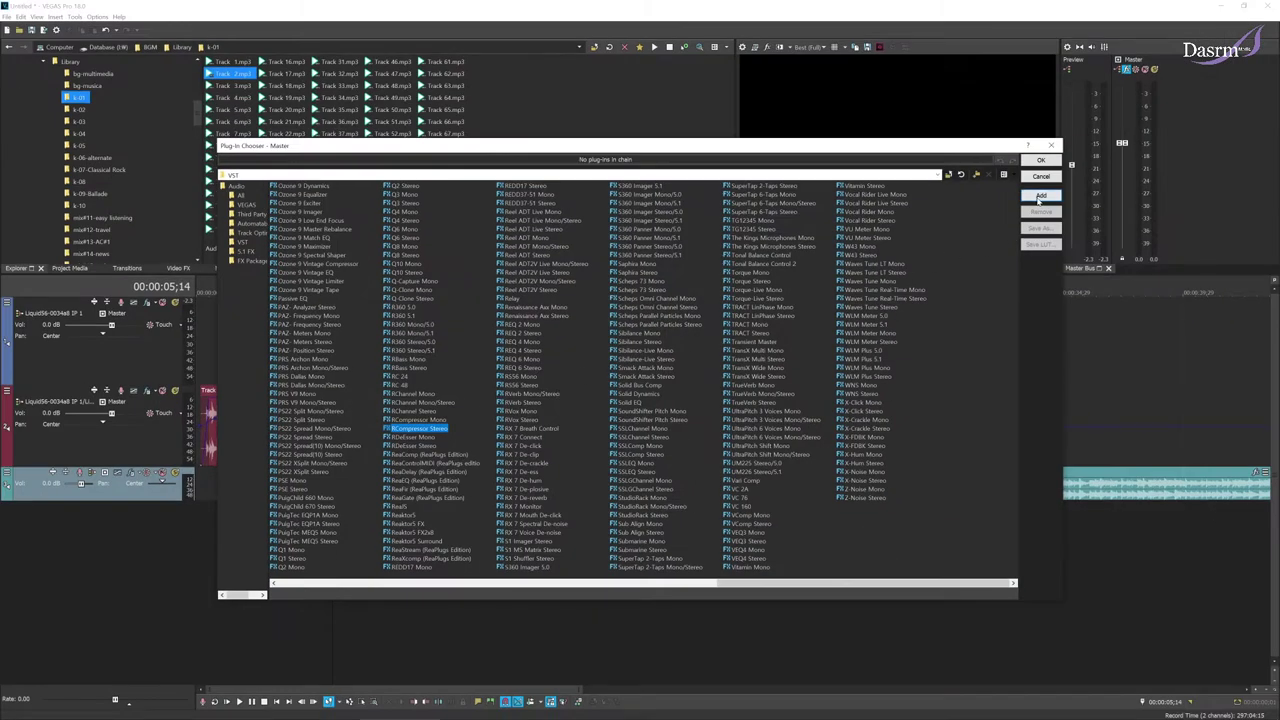
pyautogui.click(1040, 197)
pyautogui.click(1040, 161)
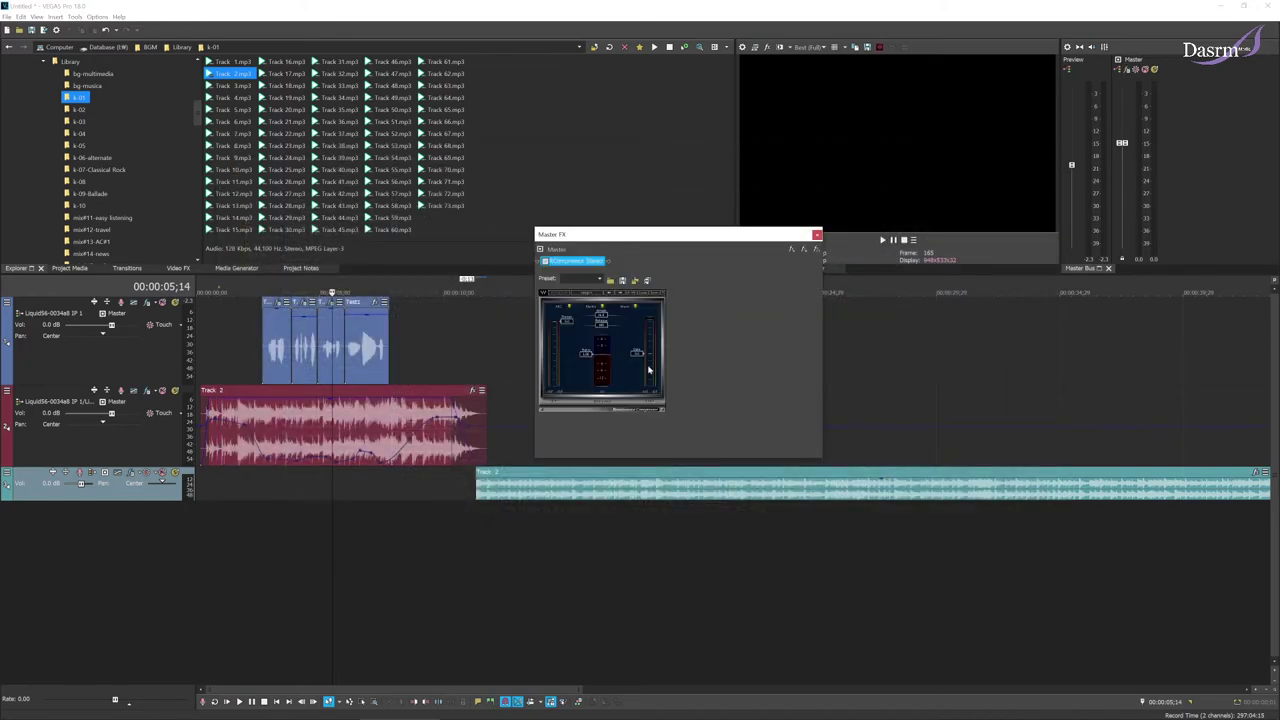
pyautogui.click(817, 237)
# Play the voice and music mix from 00:00:00;28 and check the peak levels on the master output meters
pyautogui.click(254, 491)
pyautogui.press('space')
pyautogui.press('space')
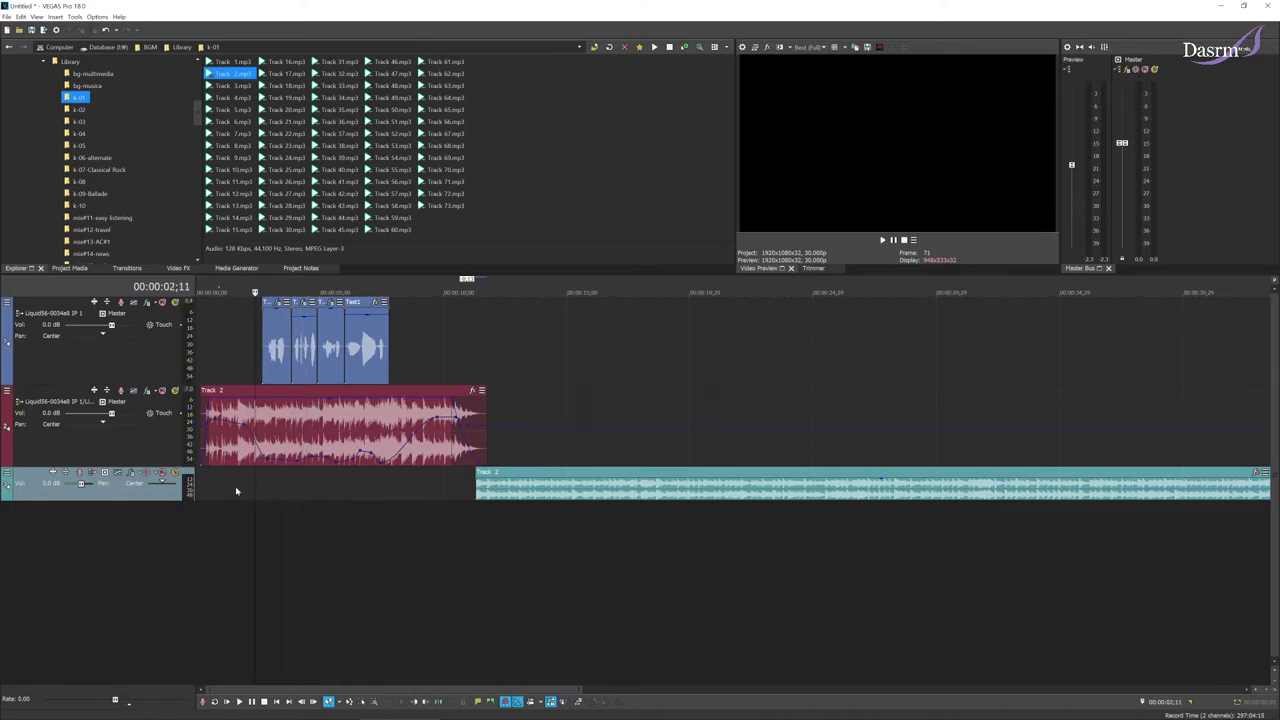
pyautogui.click(222, 492)
pyautogui.press('space')
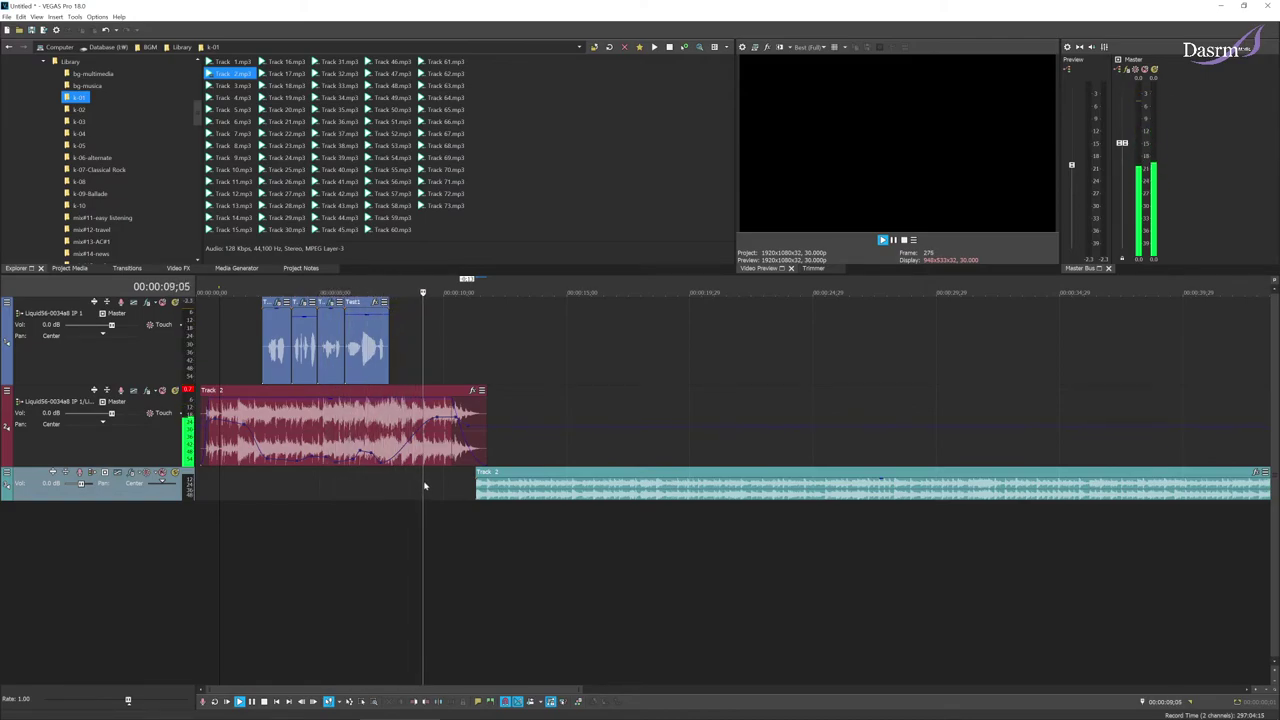
pyautogui.press('space')
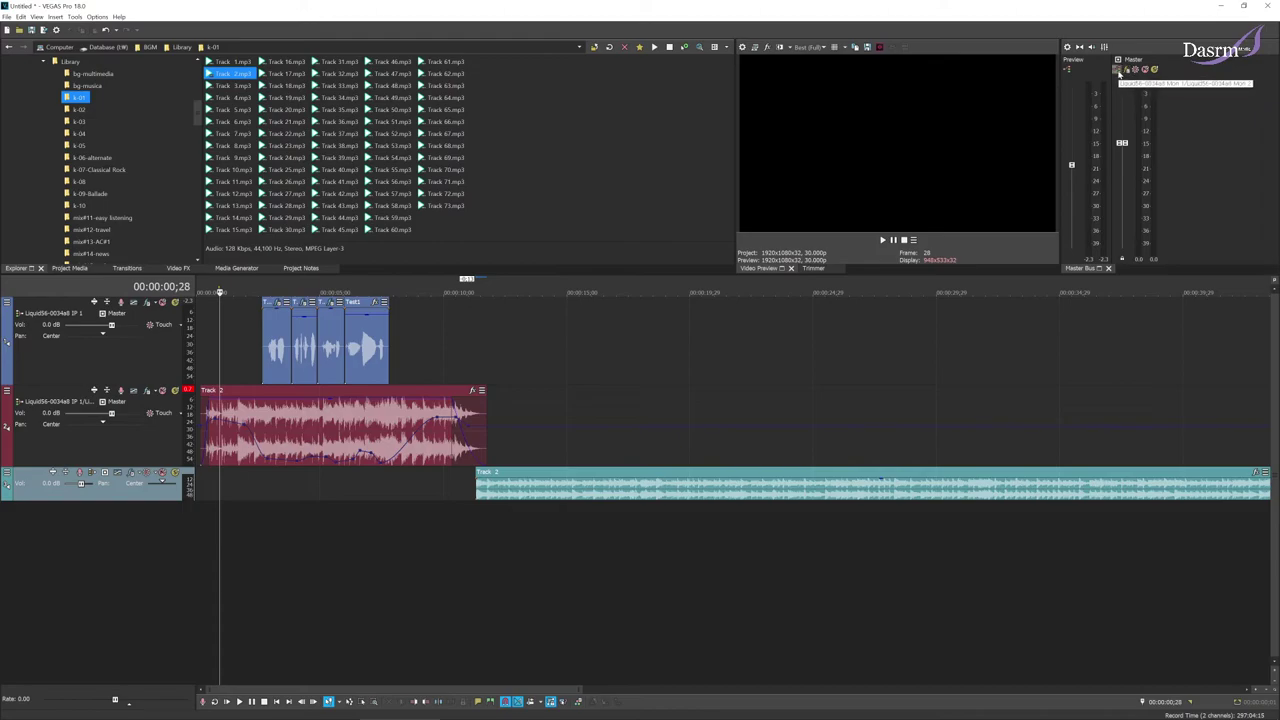
# Remove RCompressor Stereo from the master bus effects chain and close the effect window
pyautogui.click(1118, 72)
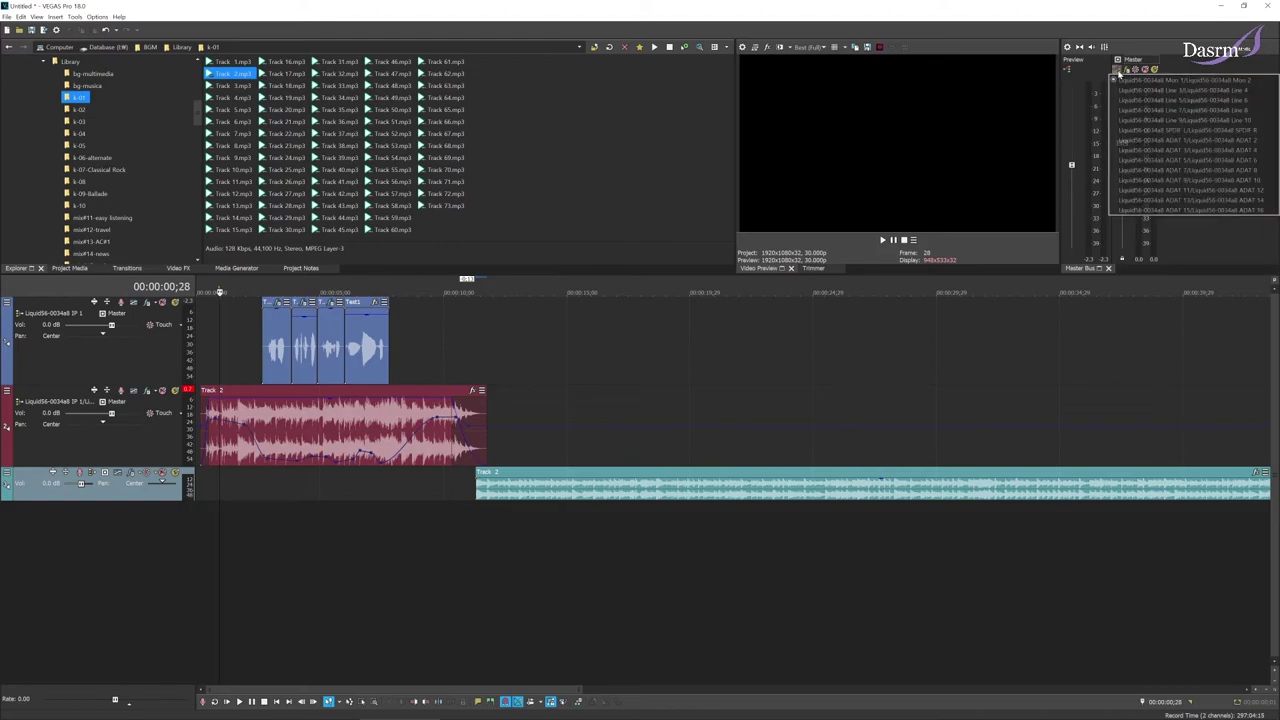
pyautogui.click(1130, 21)
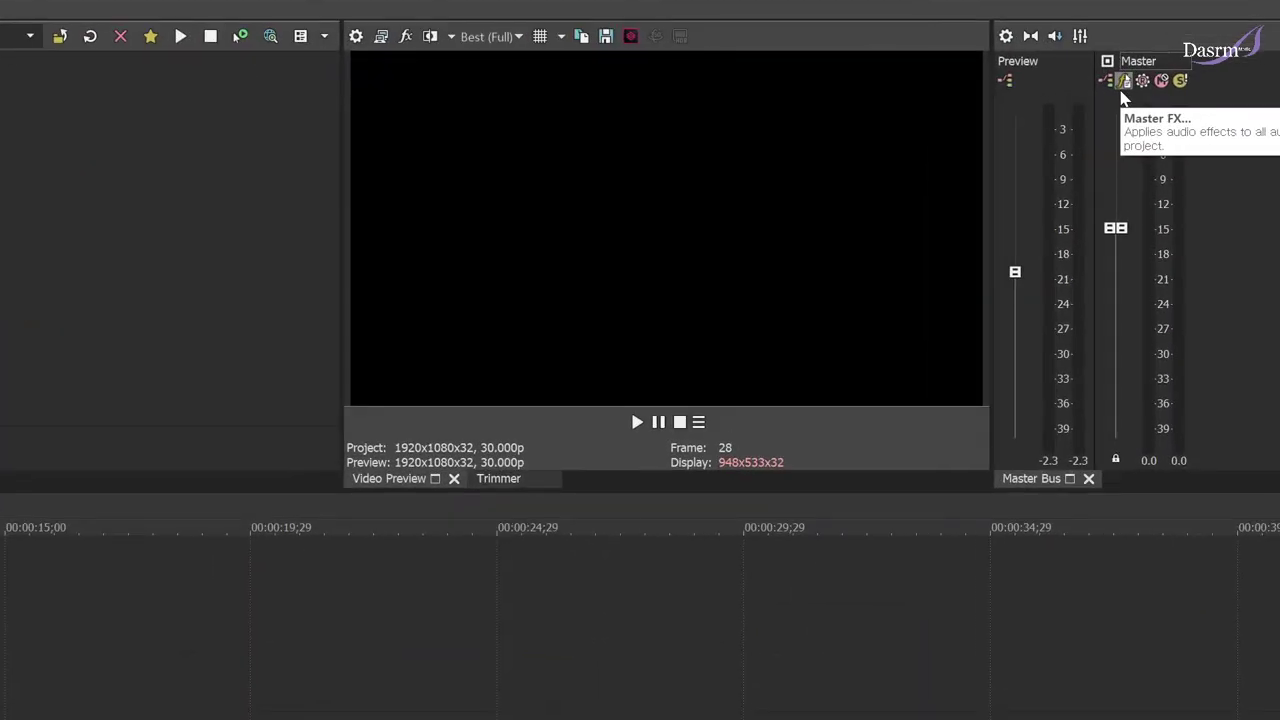
pyautogui.click(1126, 70)
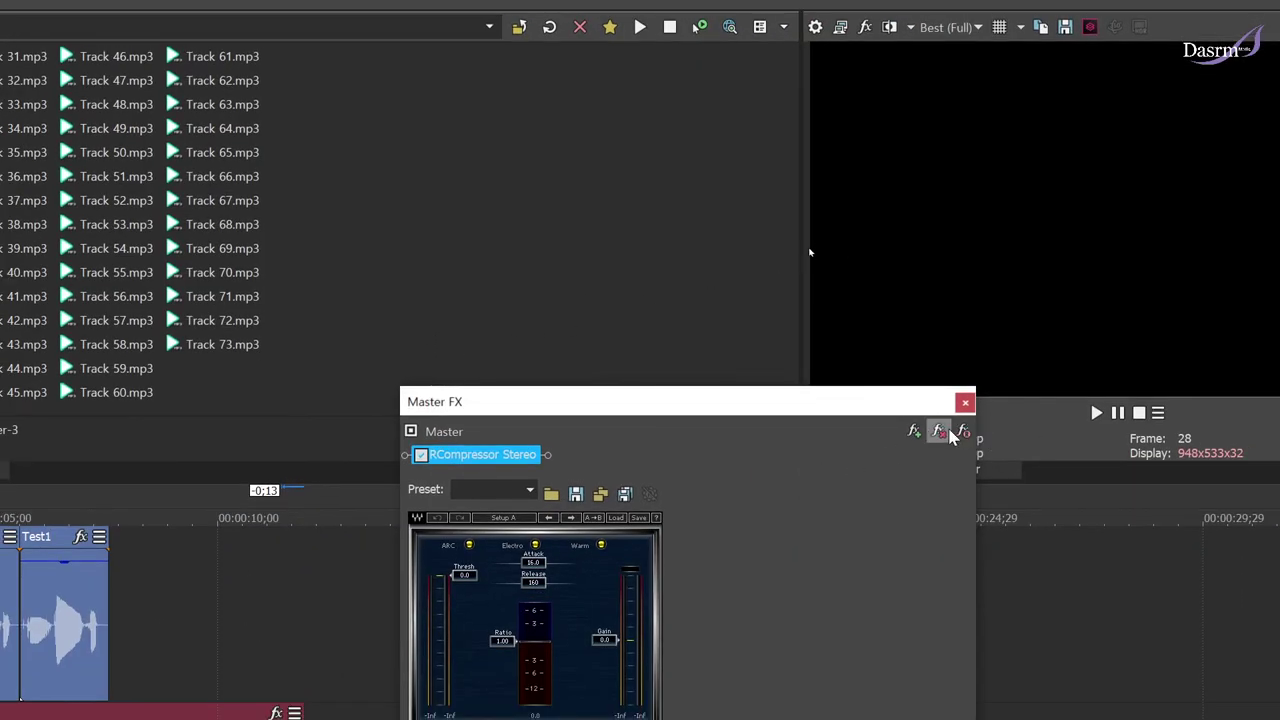
pyautogui.click(965, 402)
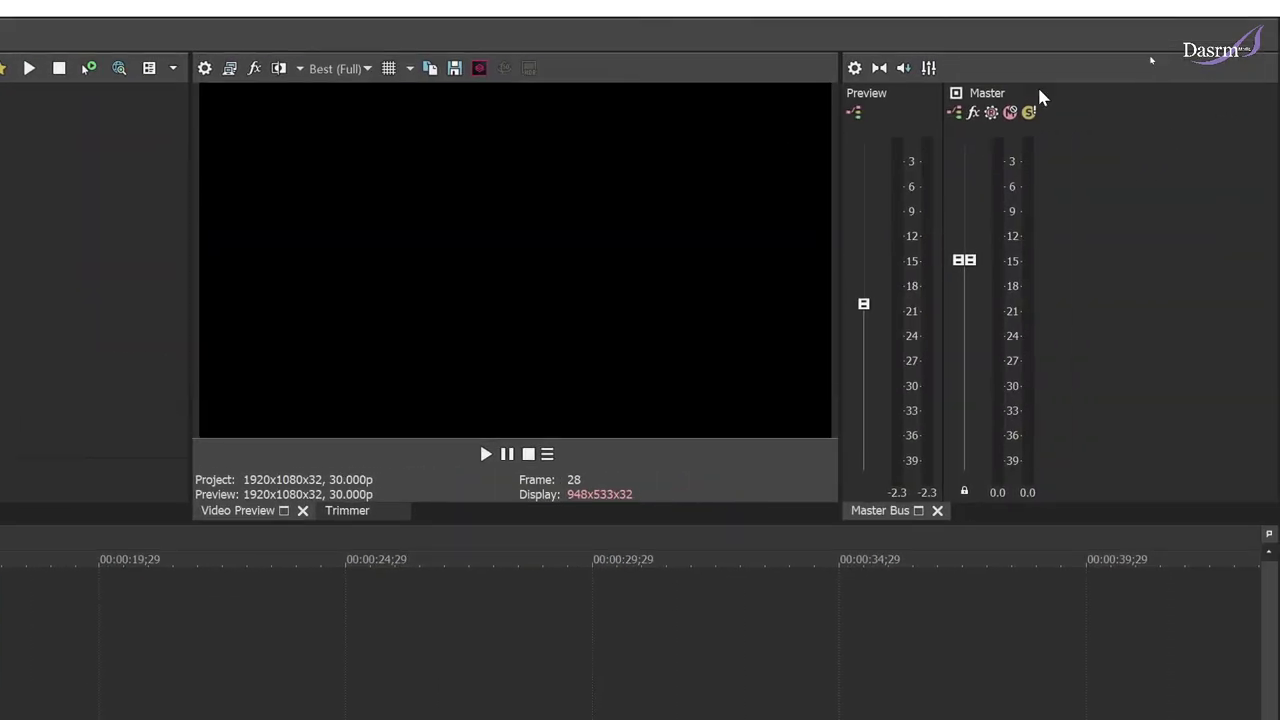
# Review the output device choices for the master bus without changing the selected one
pyautogui.click(955, 118)
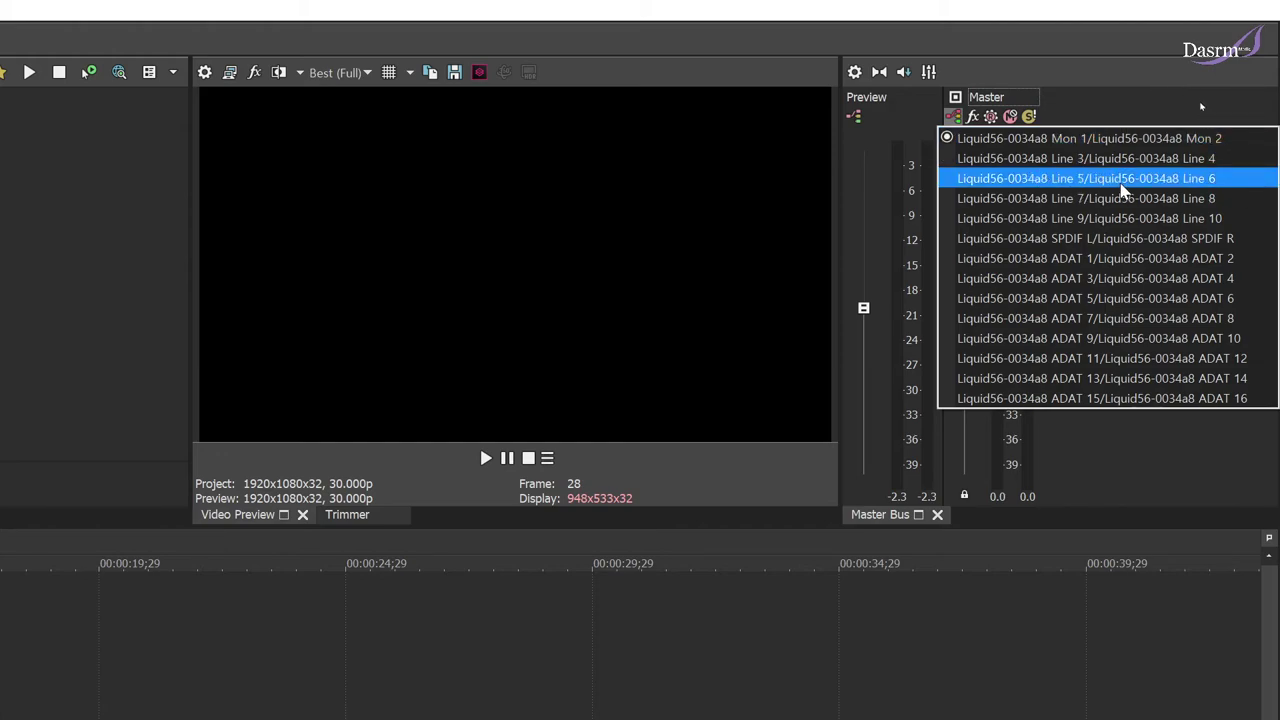
pyautogui.click(993, 51)
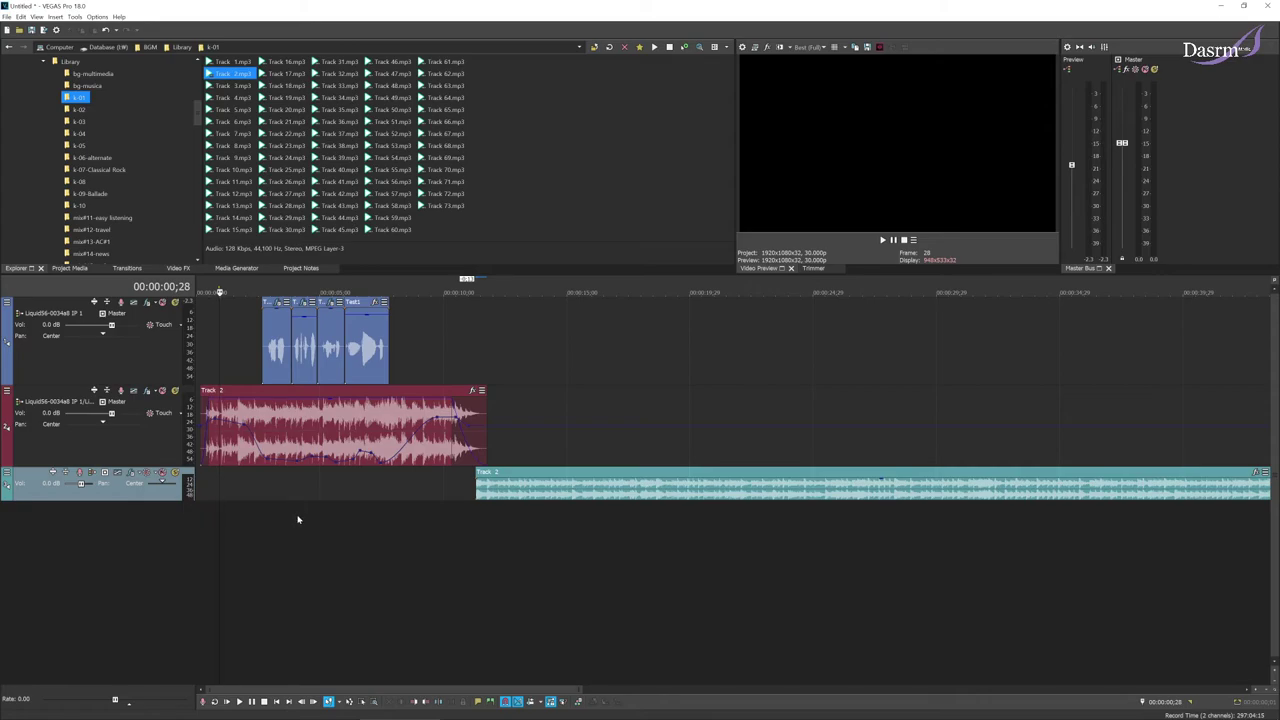
# Delete the music clip on the third track and place the cursor at 00:00:00;11
pyautogui.click(543, 492)
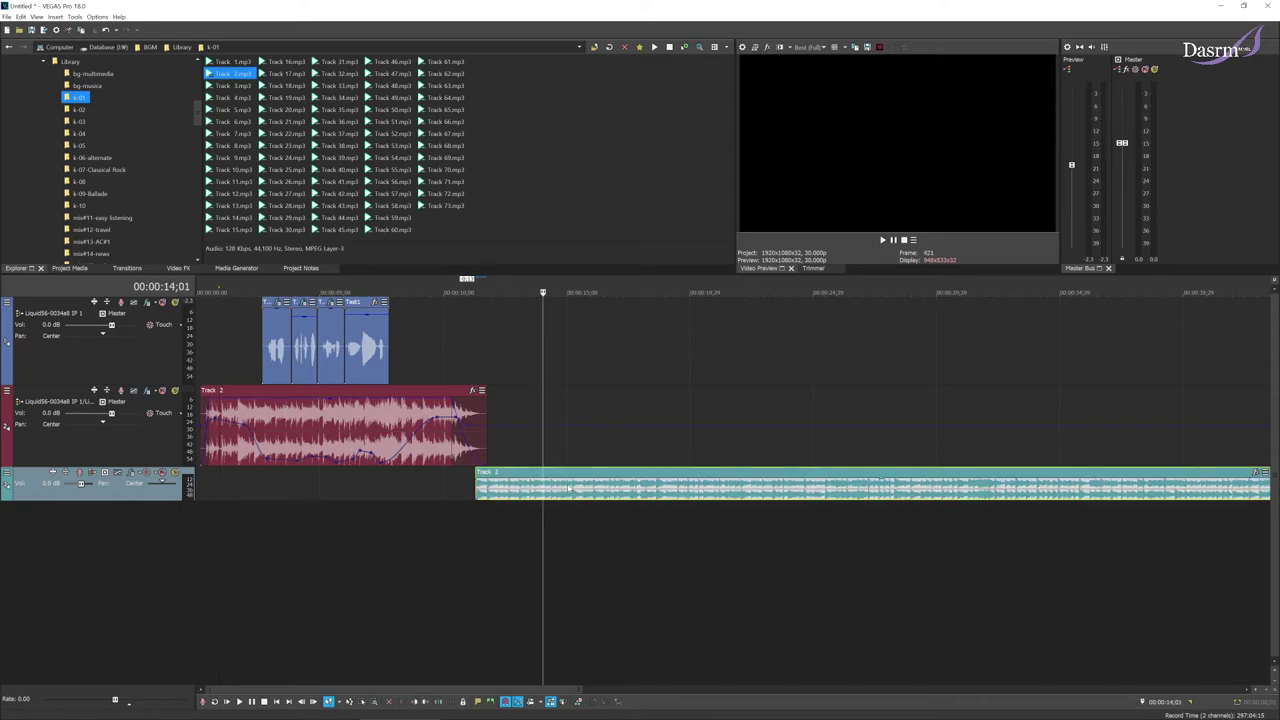
pyautogui.press('Delete')
pyautogui.click(469, 491)
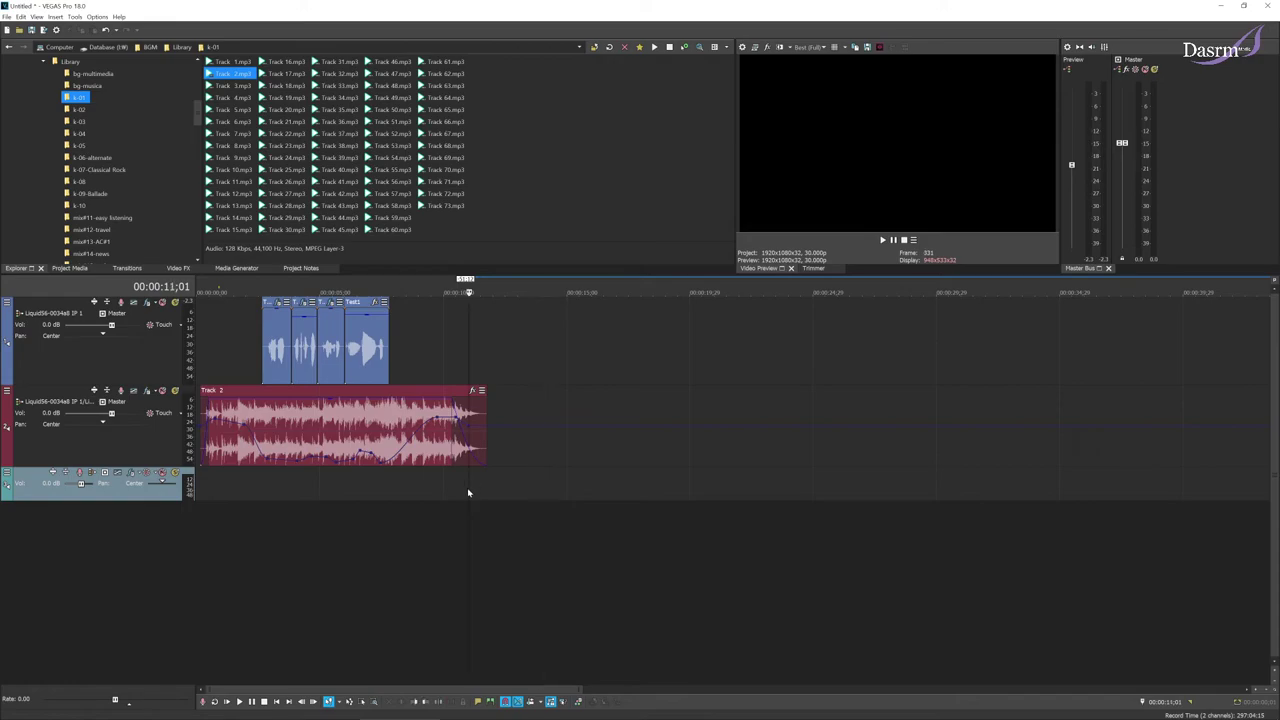
pyautogui.click(207, 489)
pyautogui.scroll(3, 278, 464)
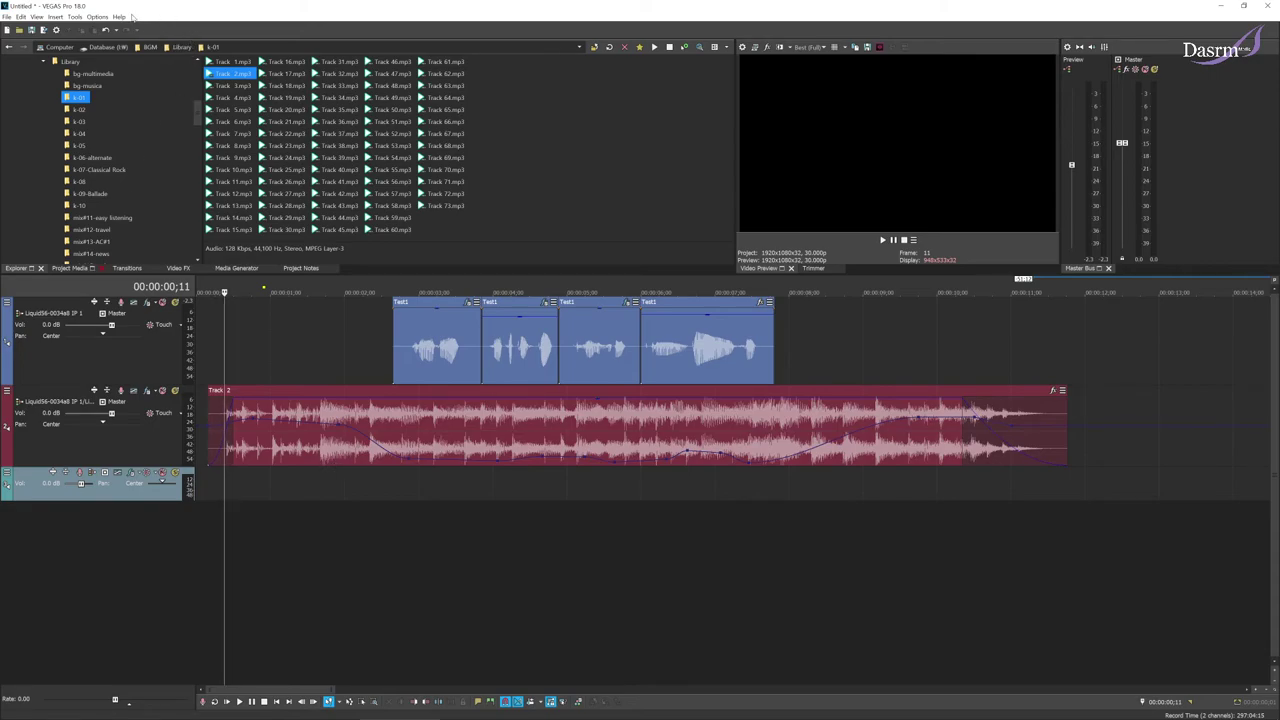
pyautogui.click(97, 17)
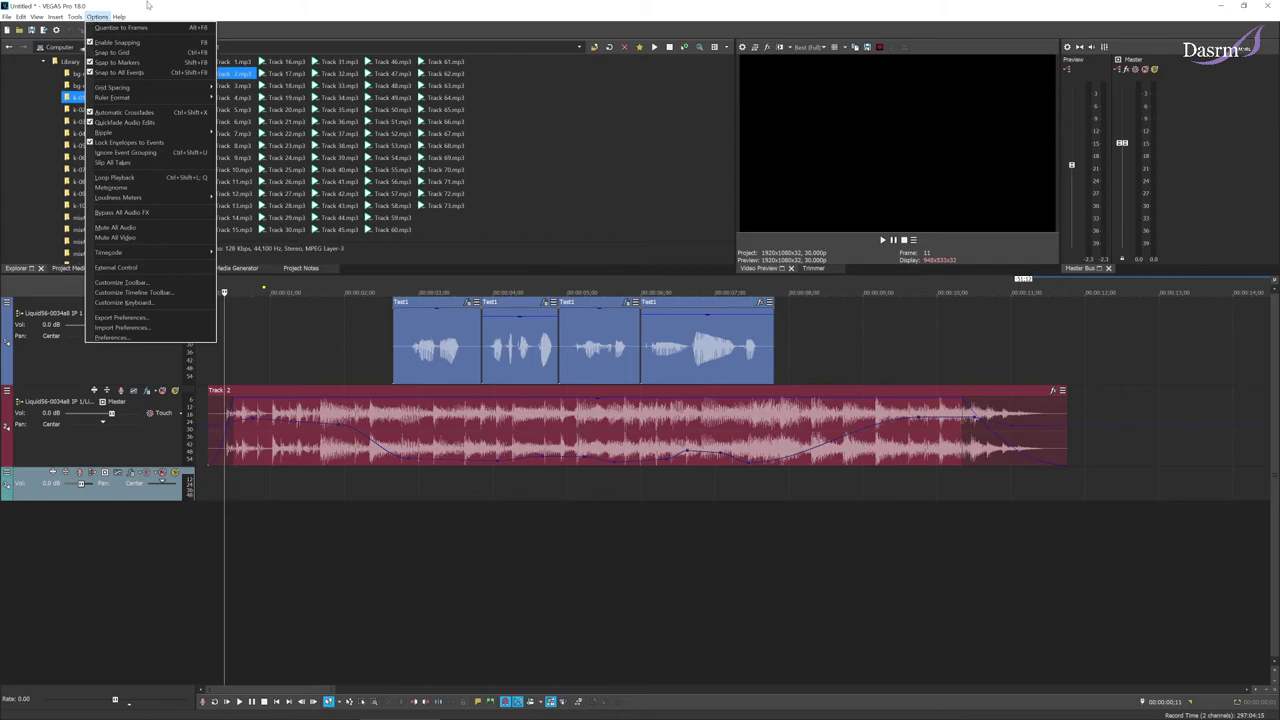
pyautogui.click(147, 5)
pyautogui.click(55, 17)
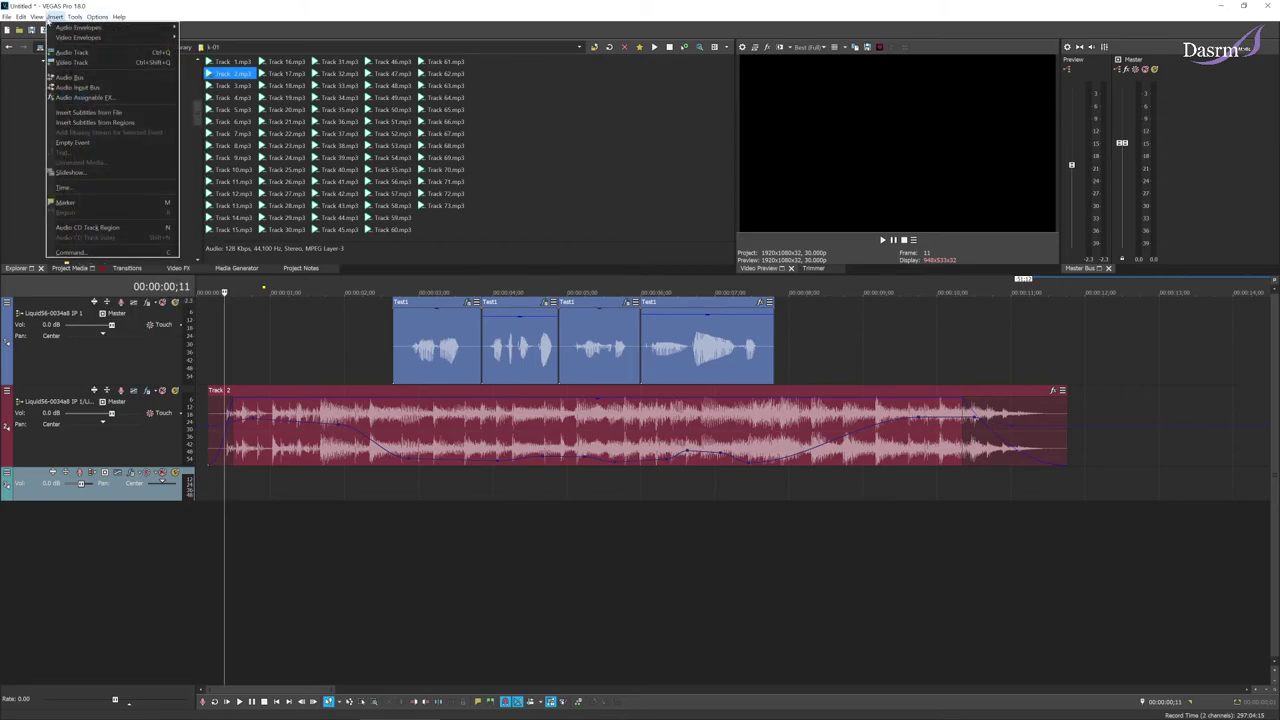
pyautogui.click(166, 8)
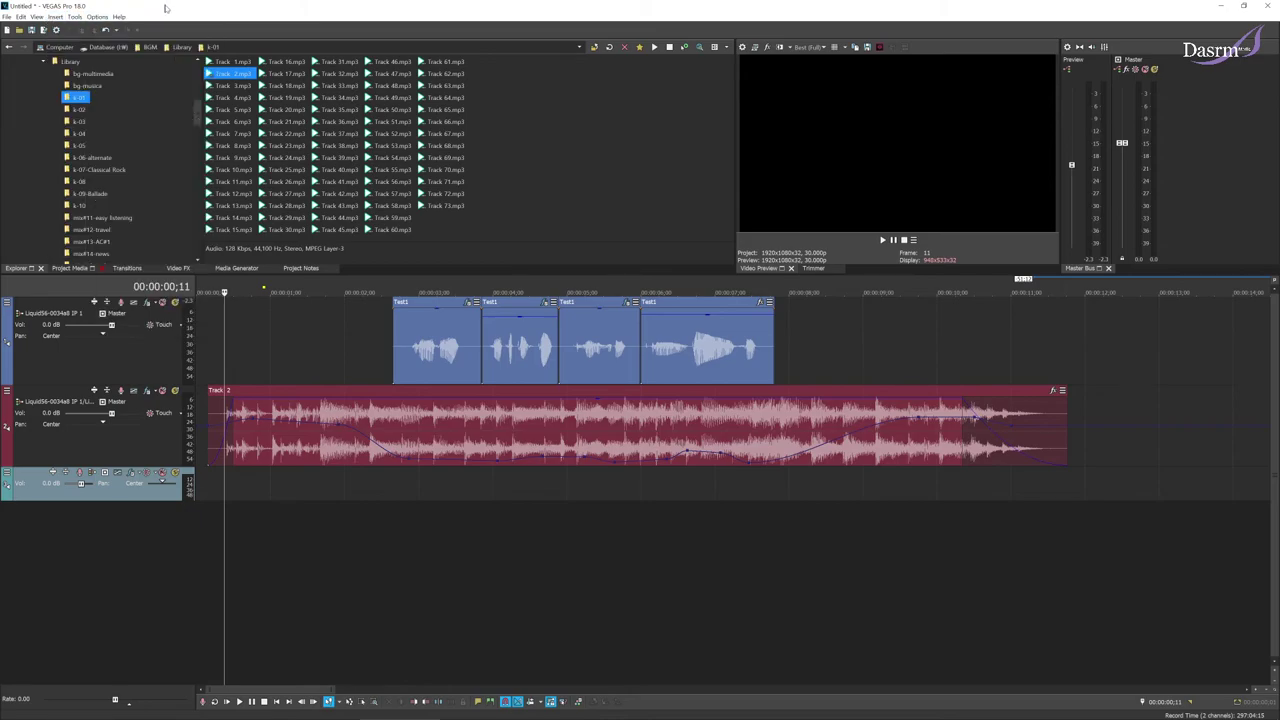